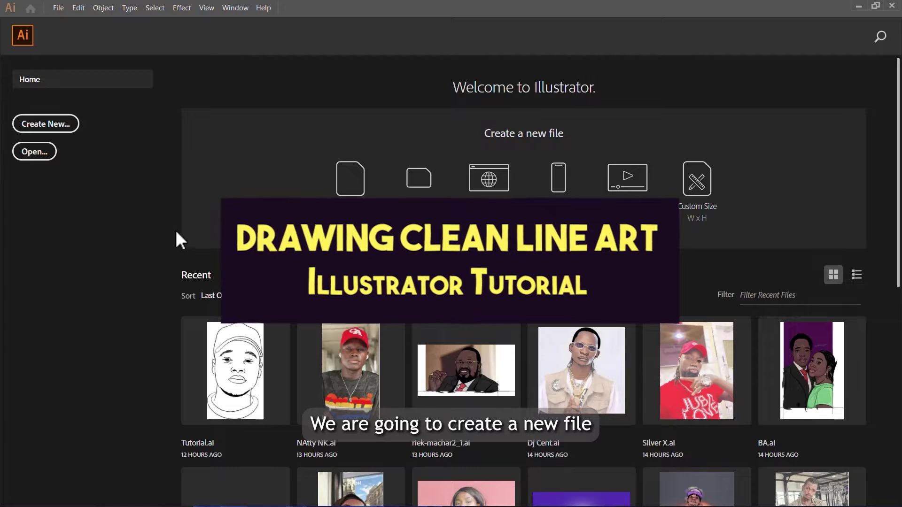
Step: Start a new document from the Art & Illustration 1280 x 1024 preset and set its units to pixels
left_click(58, 125)
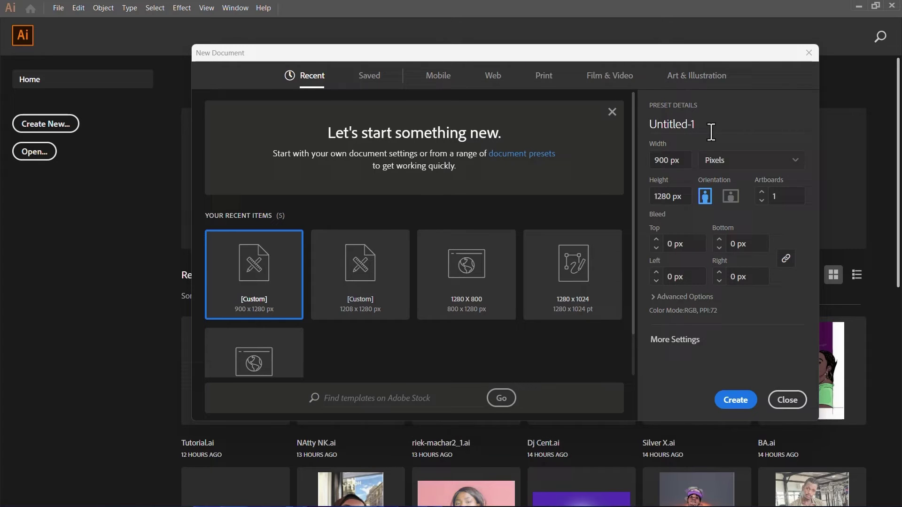
left_click(546, 76)
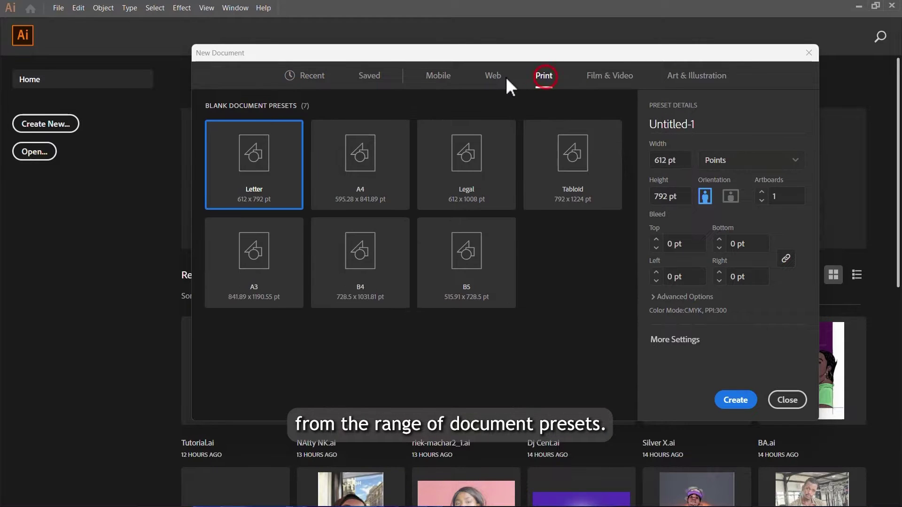
left_click(505, 77)
left_click(610, 77)
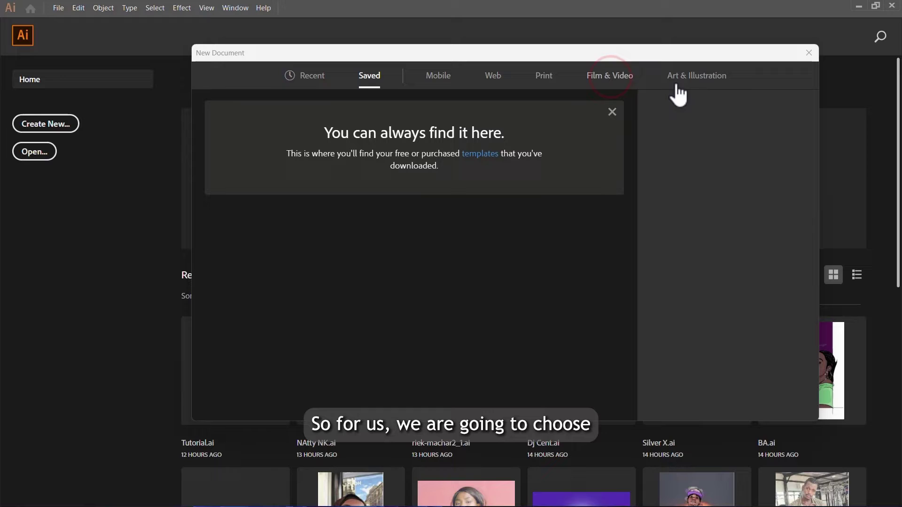
left_click(697, 75)
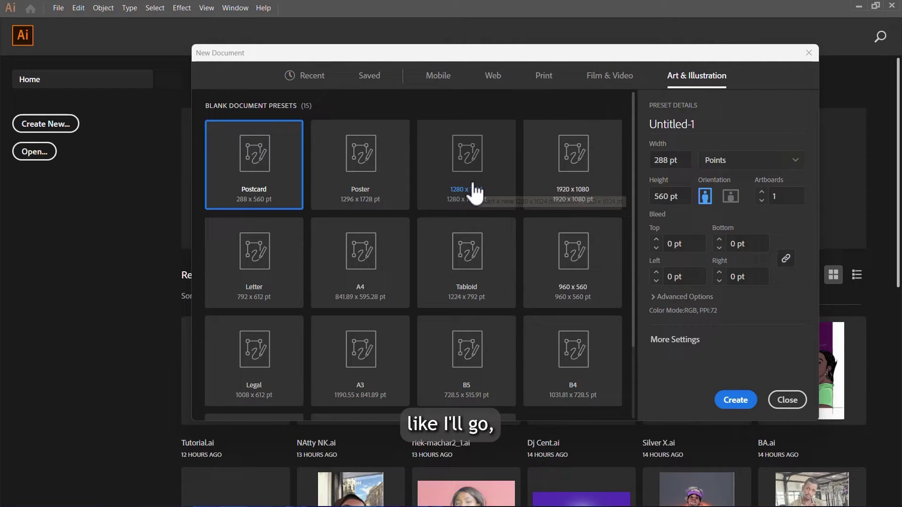
left_click(472, 206)
left_click(736, 161)
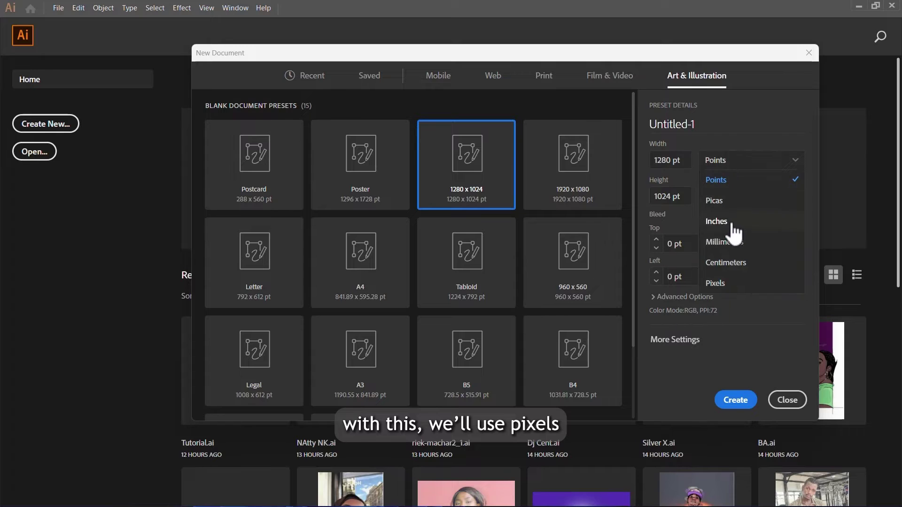
left_click(730, 282)
Step: Set raster effects to High (300 ppi), keep the Default preview mode, use portrait orientation and create the document
left_click(685, 298)
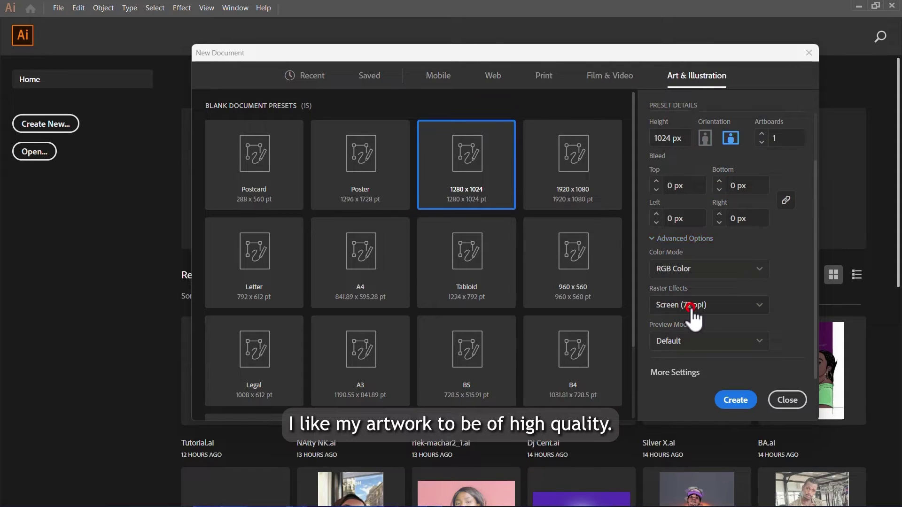
left_click(691, 307)
left_click(692, 324)
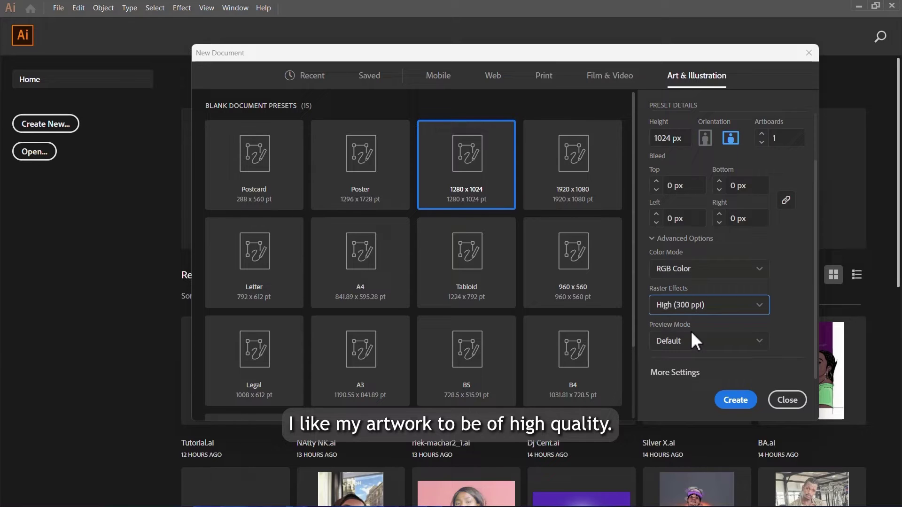
left_click(719, 341)
left_click(733, 329)
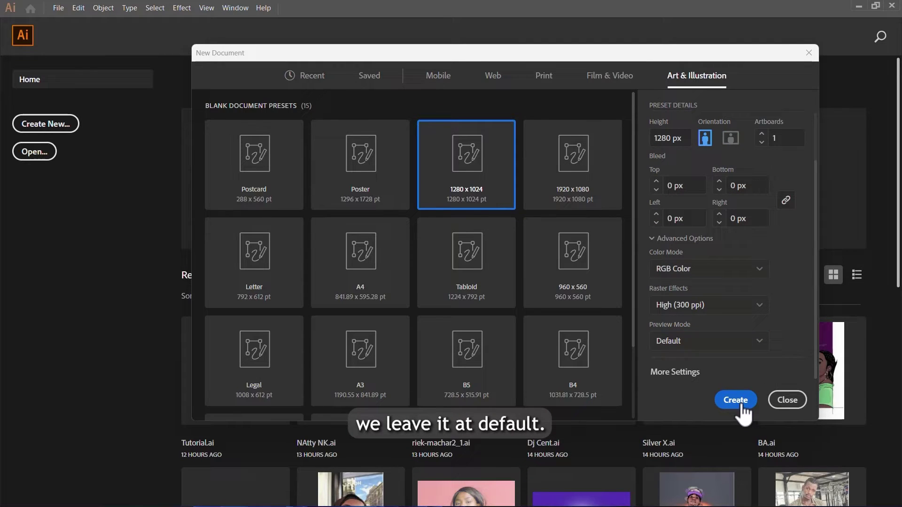
left_click(741, 406)
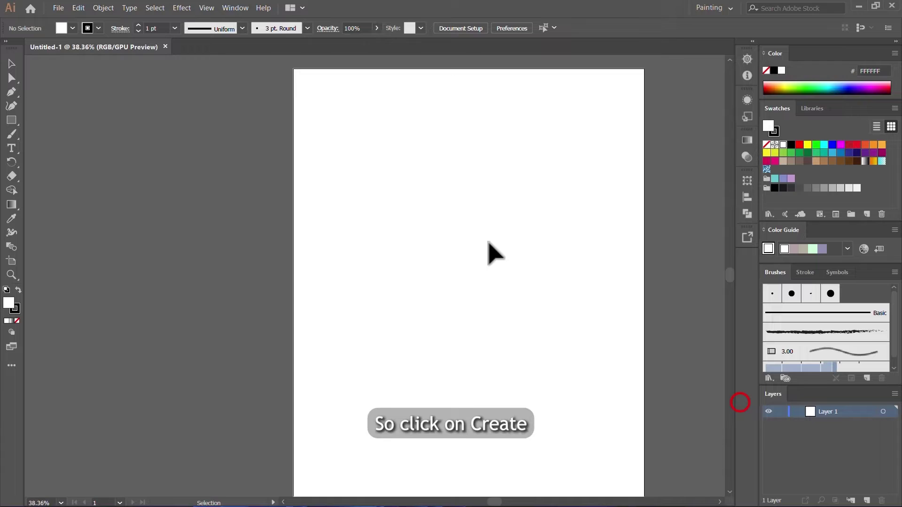
scroll(483, 205, "up", 2)
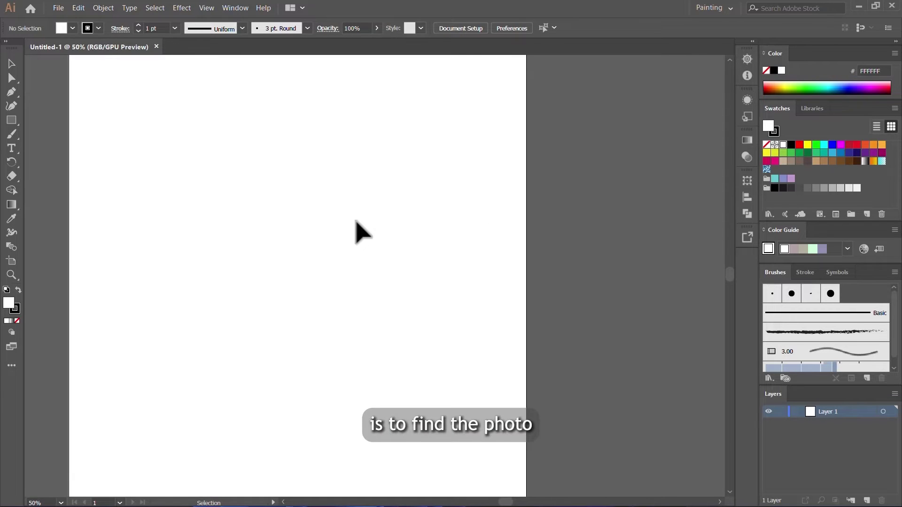
scroll(356, 221, "down", 2)
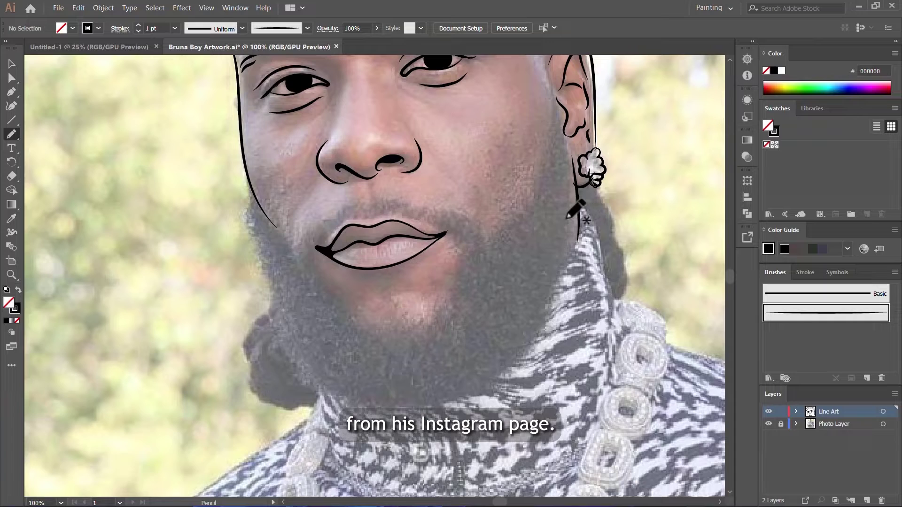
Step: Trace contours around the beard and jaw with the Pencil tool and swap the fill and stroke colours
scroll(540, 216, "up", 2)
scroll(554, 154, "up", 2)
mouse_move(551, 137)
left_mouse_down()
mouse_move(541, 251)
mouse_move(444, 407)
mouse_move(342, 362)
mouse_move(330, 396)
mouse_move(361, 427)
left_mouse_up()
scroll(32, 385, "down", 2)
left_click(18, 290)
scroll(361, 244, "down", 3)
mouse_move(362, 242)
left_mouse_down()
mouse_move(364, 313)
mouse_move(317, 409)
left_mouse_up()
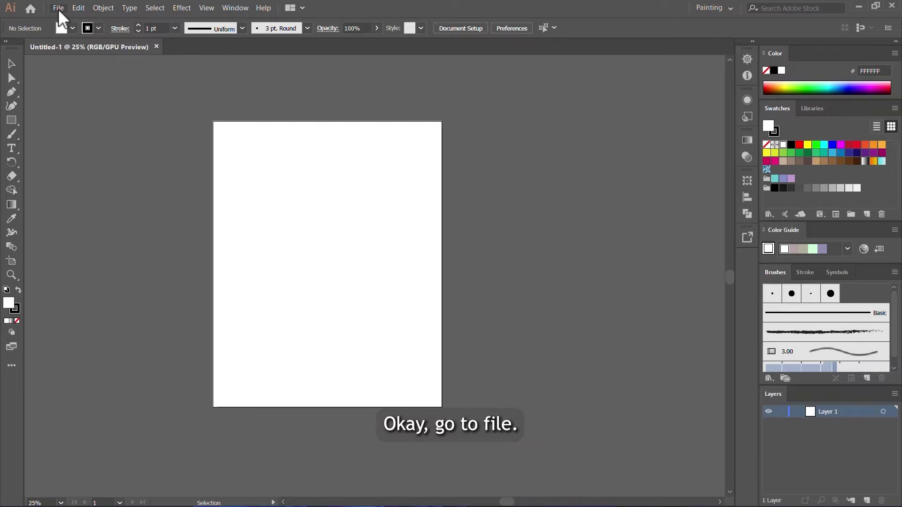
Step: Open the reference photo 2024_04_24_11_19_IMG_4918 from the Pics folder as its own document
left_click(58, 9)
left_click(86, 44)
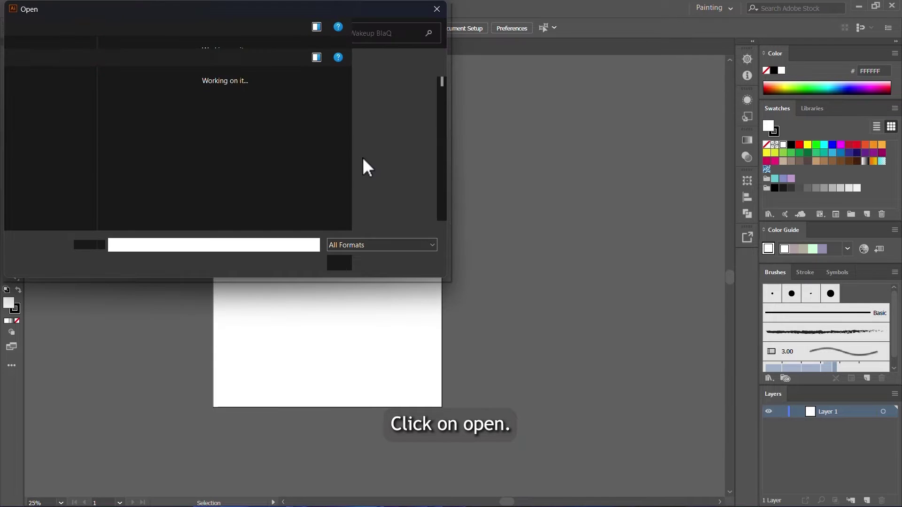
left_click(338, 178)
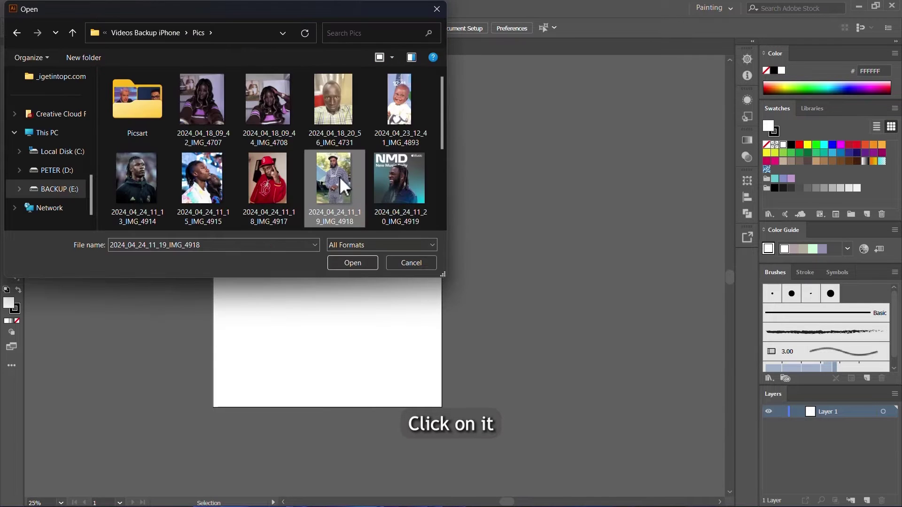
left_click(354, 263)
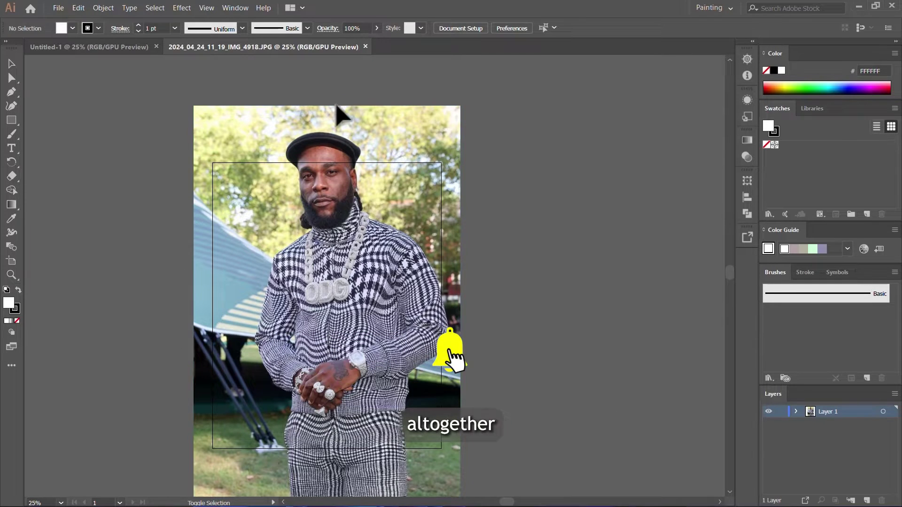
Step: Select the photo and scale it proportionally about its centre to the artboard's height, about 853 x 1279 px
left_click(331, 109)
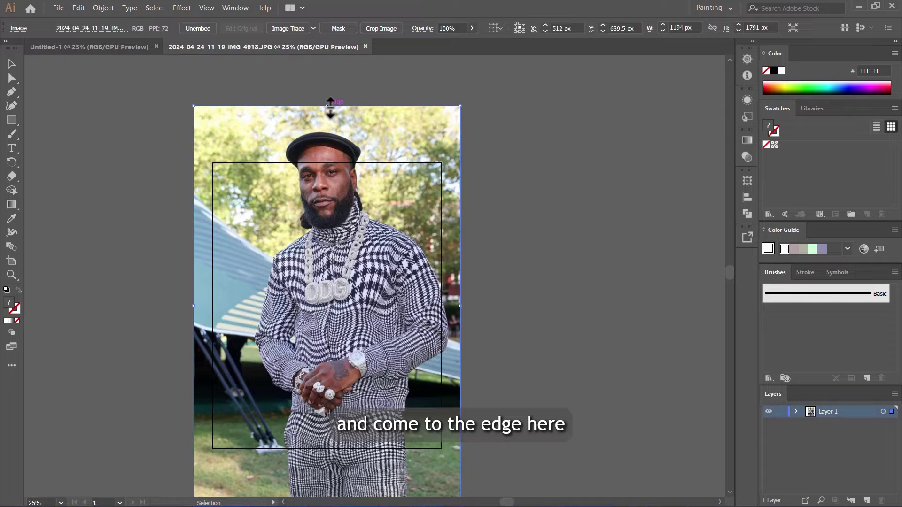
left_click_drag(330, 107, 332, 164)
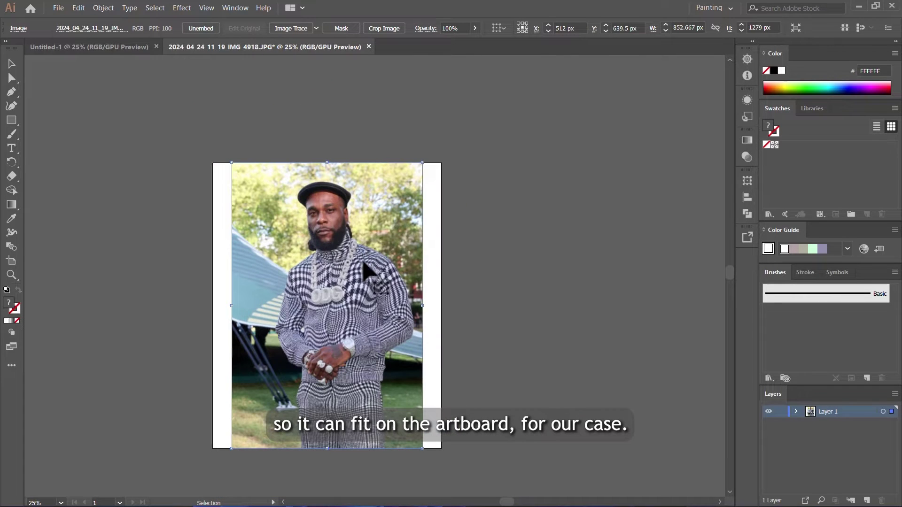
Step: Enlarge the photo proportionally to about 1834 x 2750 px, with the head and upper chest framed by the artboard
key("ctrl+plus")
key("ctrl+plus")
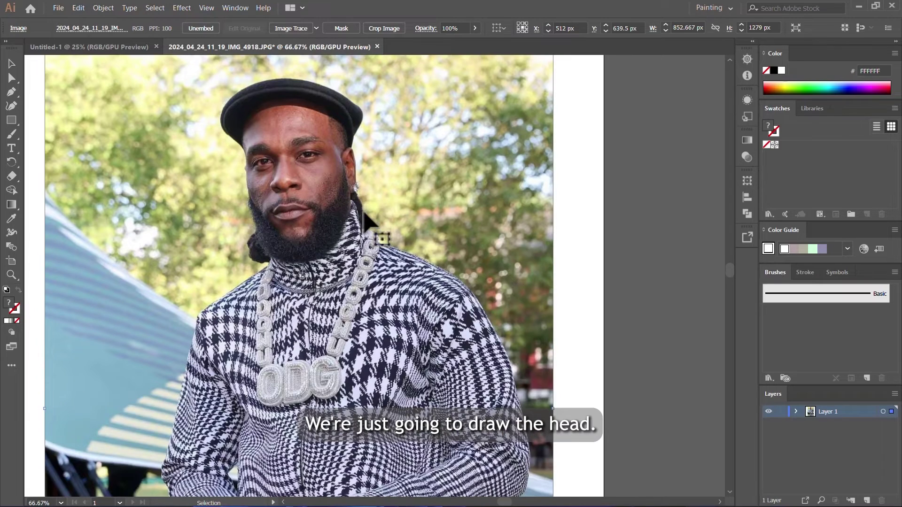
key("ctrl+plus")
left_click_drag(378, 288, 398, 251)
scroll(351, 272, "down", 3)
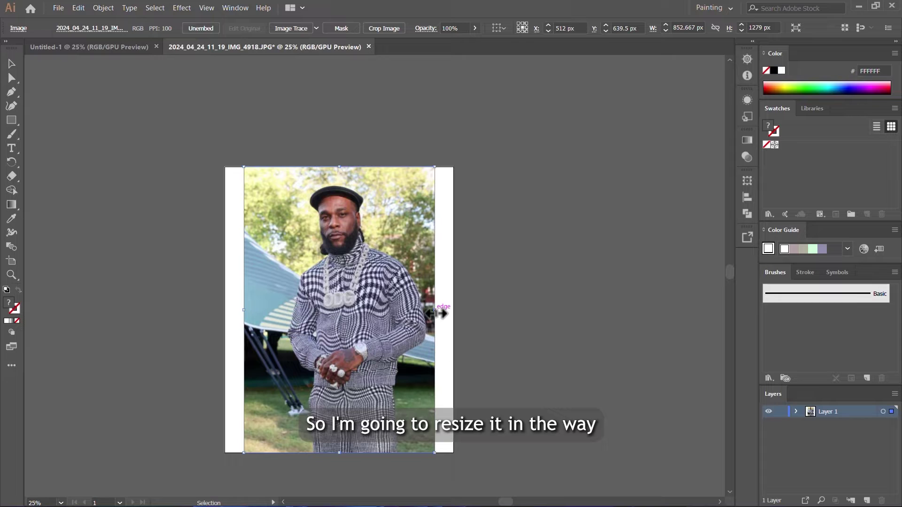
left_click_drag(454, 317, 531, 314)
scroll(371, 217, "down", 1)
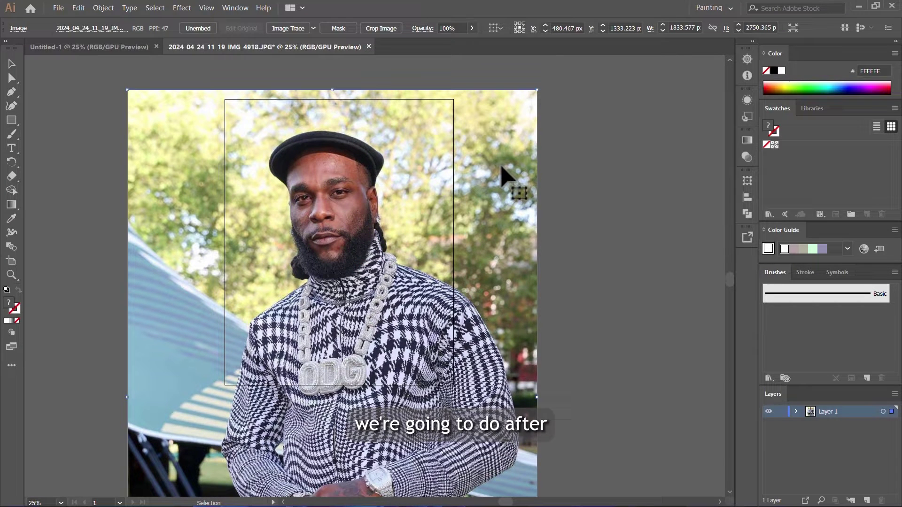
Step: Lower the selected photo's opacity to about 68%
left_click(472, 29)
left_click(470, 41)
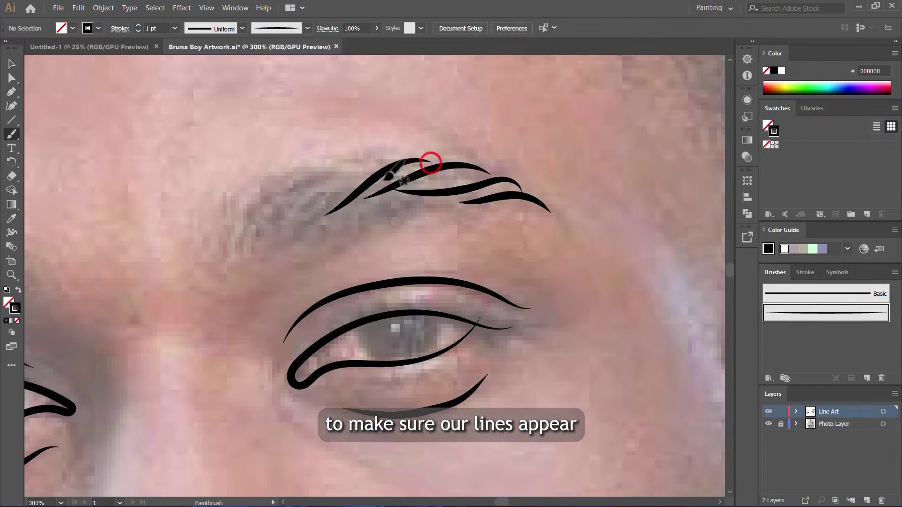
Step: Fill the eyebrow nearer the ear with overlapping, curved, tapered Paintbrush hair strokes on the Line Art layer
left_click_drag(285, 219, 380, 163)
left_click_drag(266, 216, 351, 162)
left_click_drag(243, 227, 310, 164)
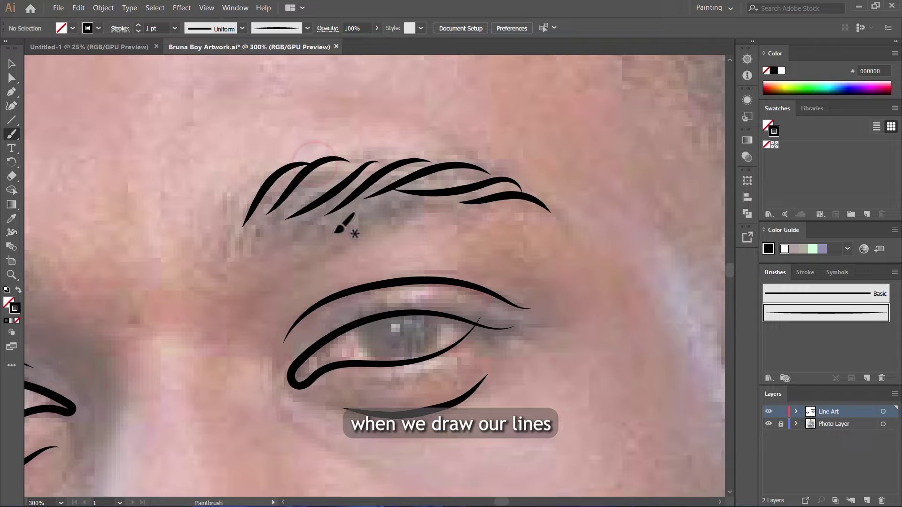
left_click_drag(331, 226, 472, 170)
mouse_move(402, 216)
left_mouse_down()
mouse_move(445, 200)
mouse_move(556, 223)
left_mouse_up()
left_click_drag(434, 216, 560, 219)
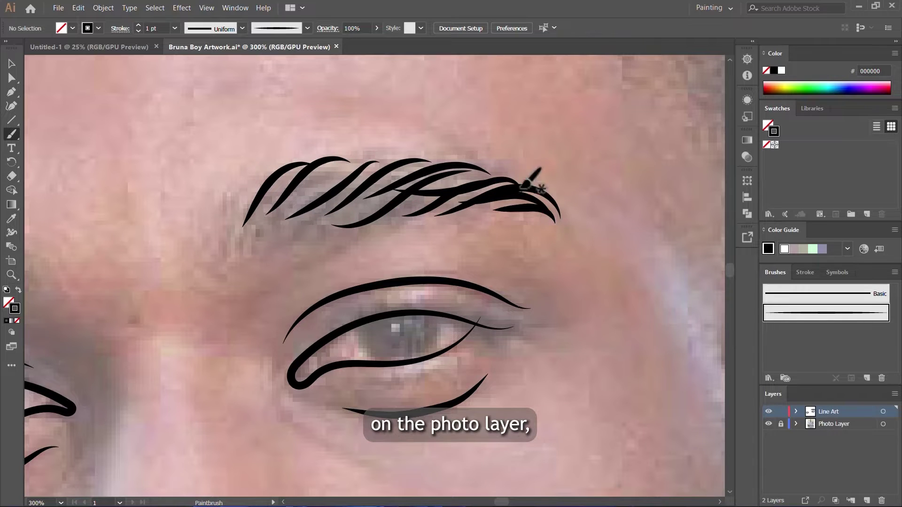
left_click_drag(390, 210, 525, 184)
left_click_drag(327, 214, 460, 162)
left_click_drag(392, 153, 275, 210)
mouse_move(354, 152)
left_mouse_down()
mouse_move(296, 167)
mouse_move(269, 207)
left_mouse_up()
mouse_move(297, 162)
left_mouse_down()
mouse_move(235, 218)
mouse_move(306, 203)
mouse_move(384, 154)
left_mouse_up()
left_click_drag(304, 227, 426, 181)
left_click_drag(534, 227, 584, 246)
left_click_drag(510, 211, 570, 223)
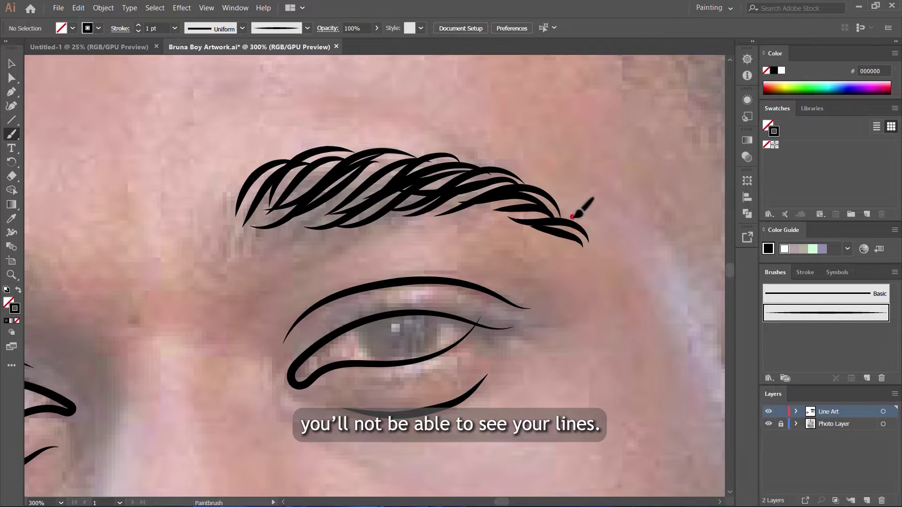
Step: Draw the first tapered Paintbrush hair strokes of the opposite eyebrow, working from its outer end inward
scroll(522, 232, "down", 4)
scroll(396, 257, "up", 4)
left_click_drag(256, 277, 297, 241)
left_click_drag(254, 264, 329, 211)
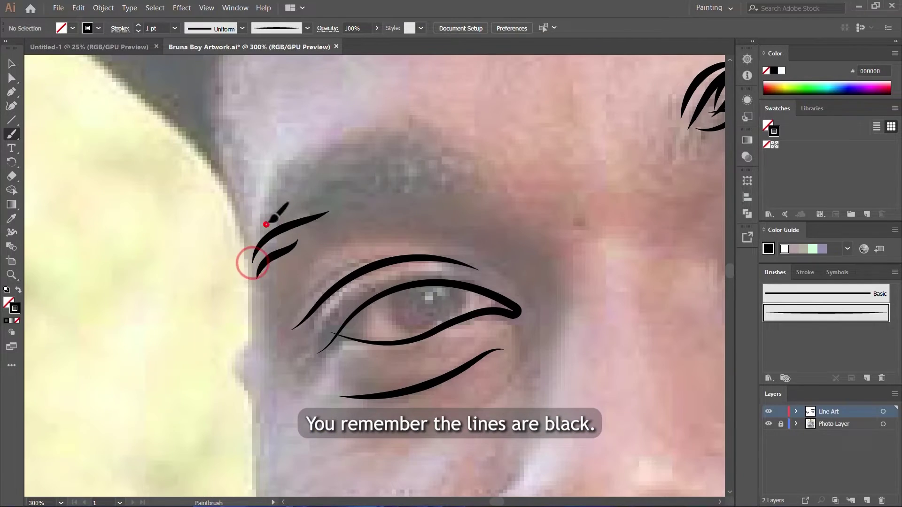
left_click_drag(266, 222, 378, 197)
left_click_drag(284, 195, 421, 184)
left_click_drag(303, 171, 439, 173)
left_click_drag(357, 145, 460, 164)
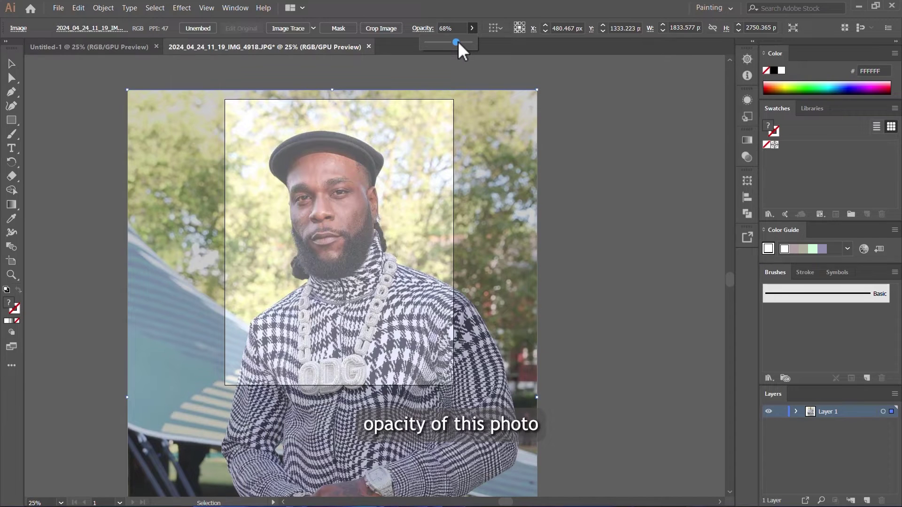
Step: Fine-tune the photo's opacity to 66% and deselect the photo
left_click_drag(458, 42, 455, 42)
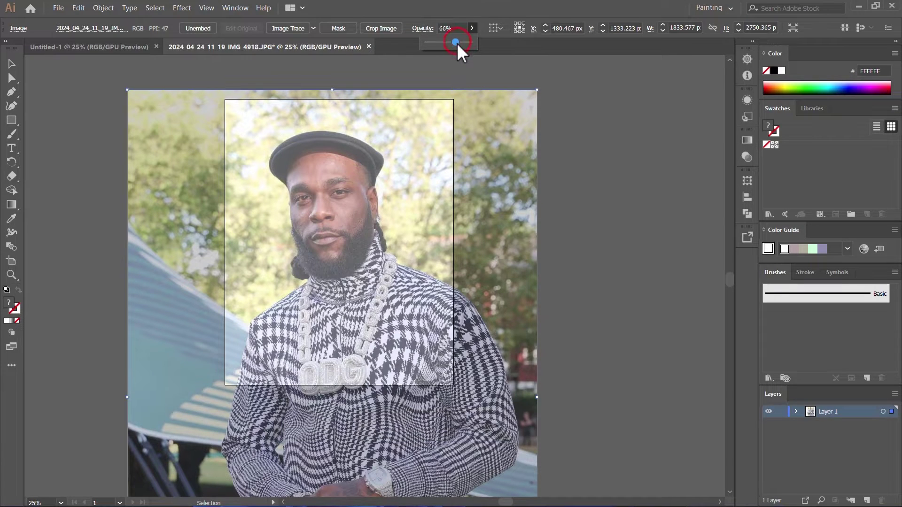
left_click(475, 27)
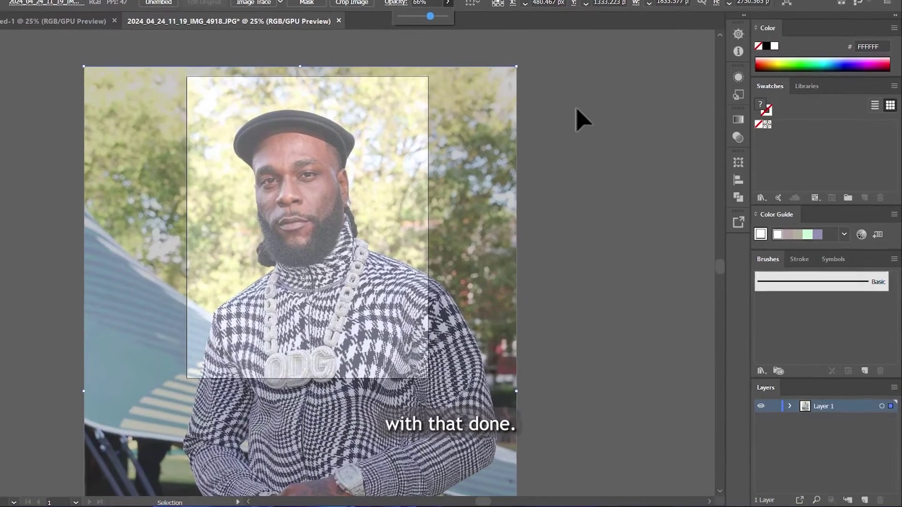
left_click(597, 135)
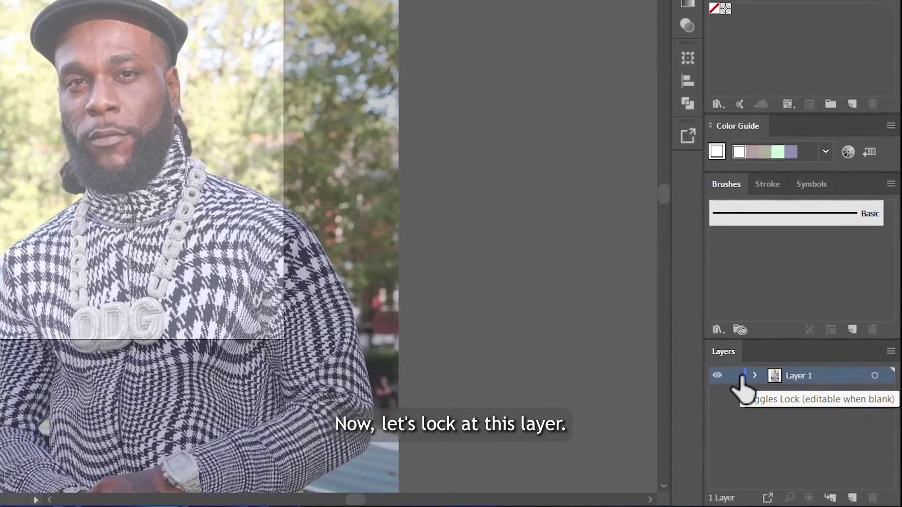
Step: Lock Layer 1 and rename it Photo Layer
left_click(738, 376)
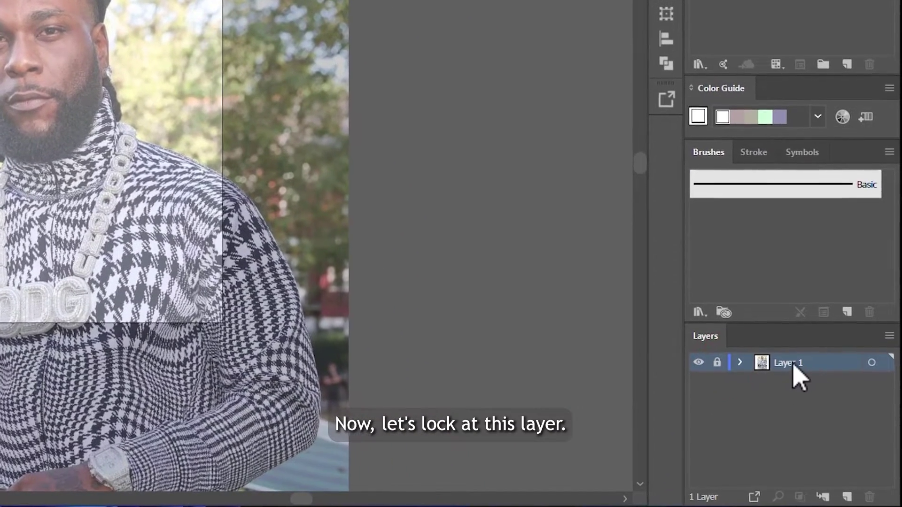
left_click(801, 375)
double_click(791, 362)
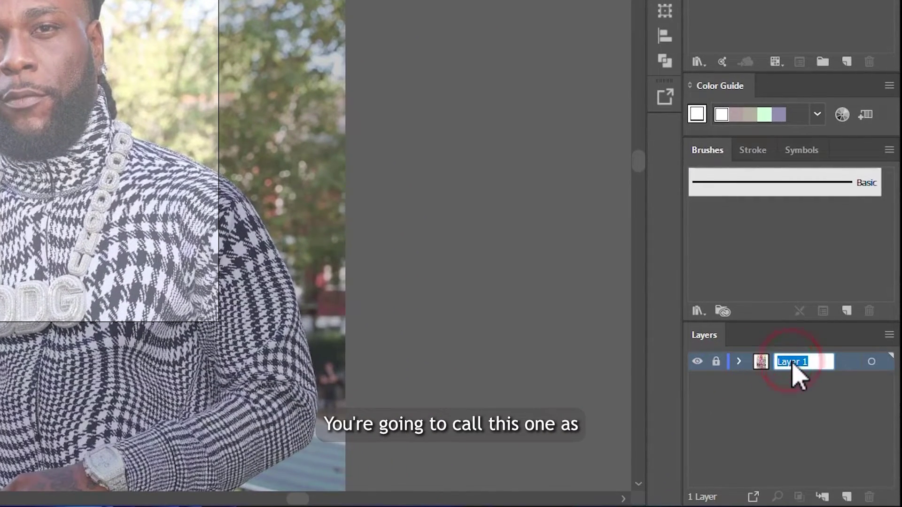
type("Photo")
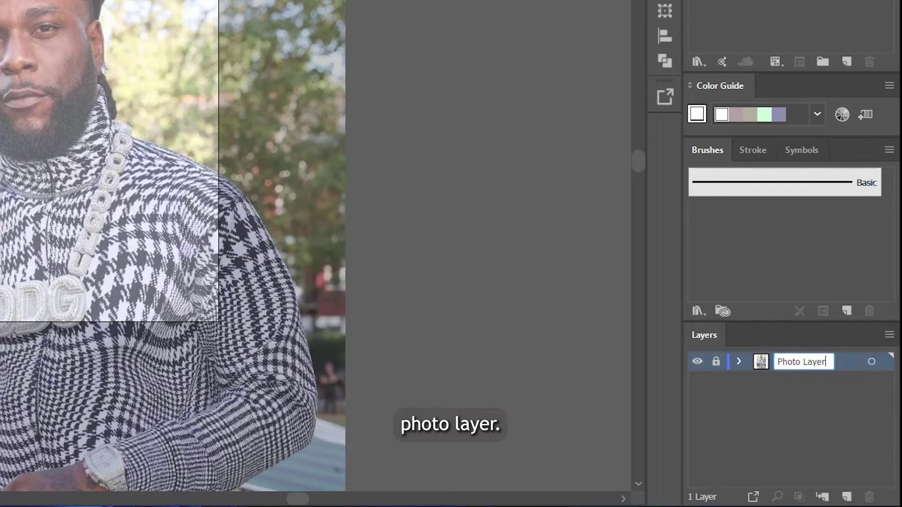
left_click(759, 413)
Step: Save the document as an Adobe Illustrator file named Bruna Boy Artwork, using the Illustrator CC version
key("ctrl+s")
type("Bruna Boy Art")
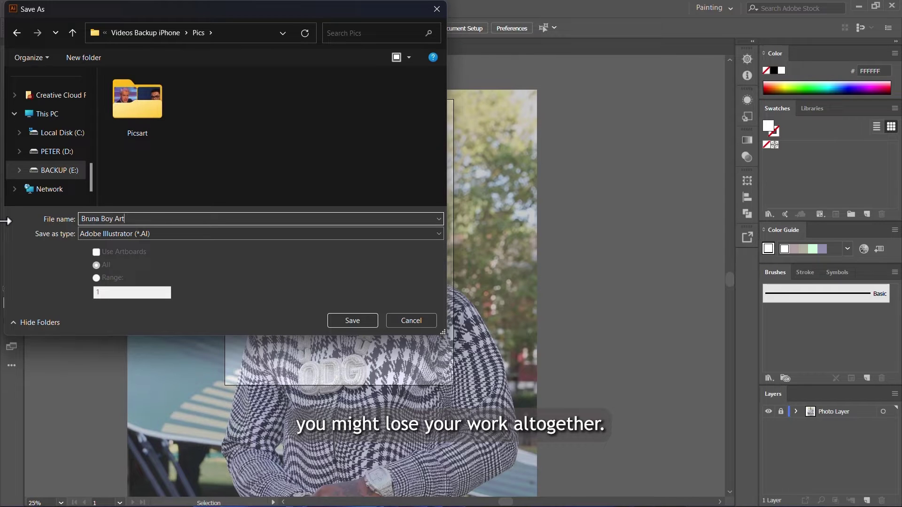
type("ork")
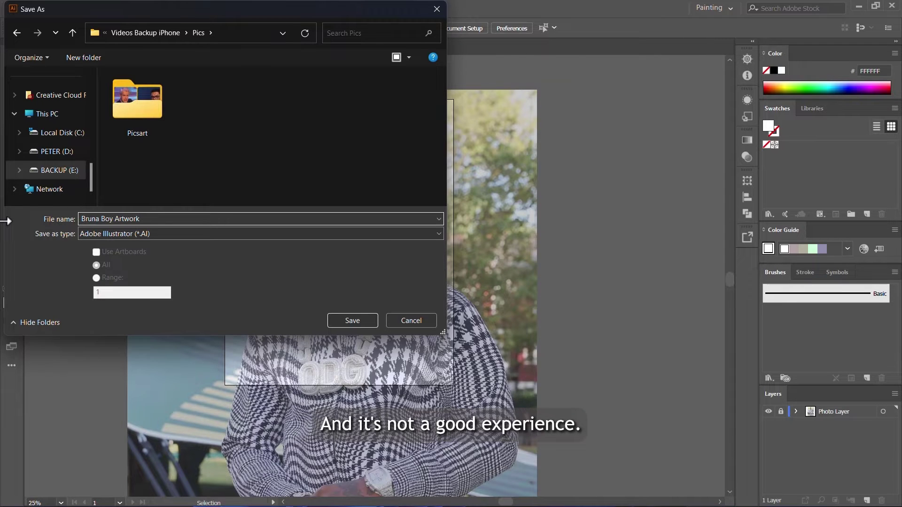
key("Return")
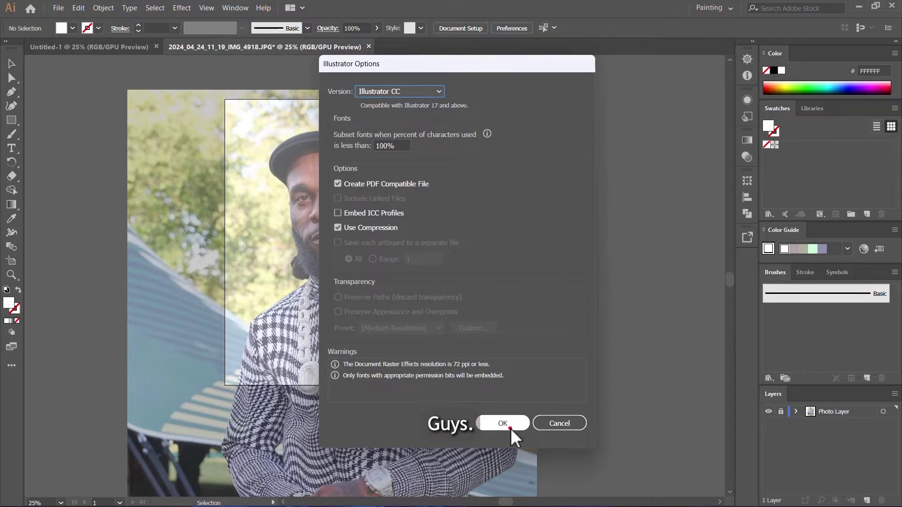
left_click(510, 425)
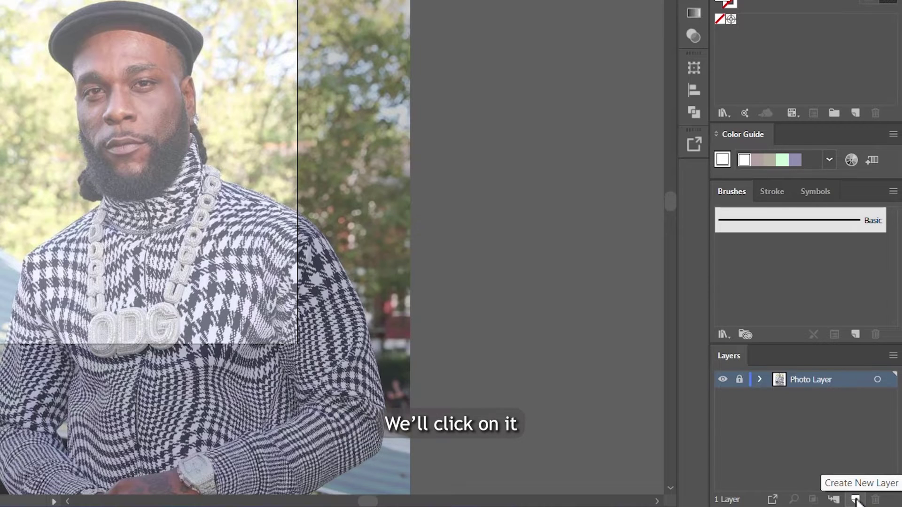
Step: Create a new layer above Photo Layer and name it Line Art
left_click(855, 500)
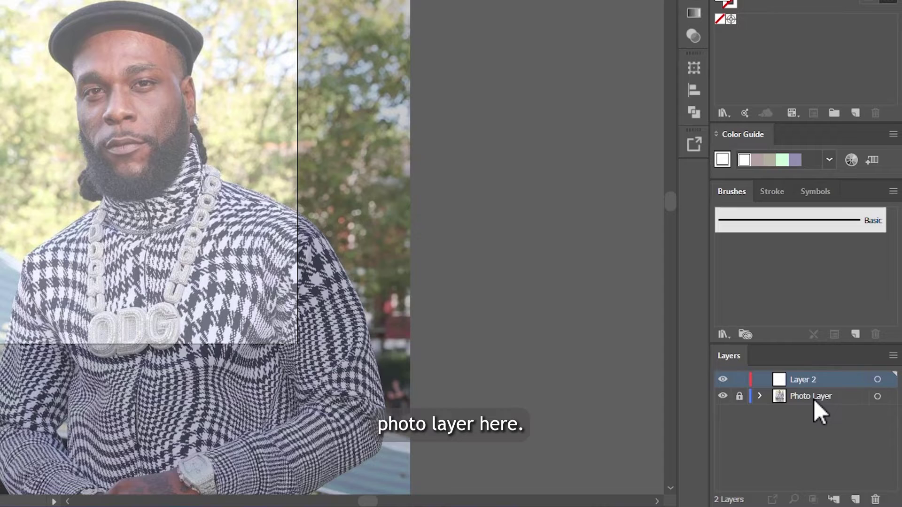
double_click(808, 381)
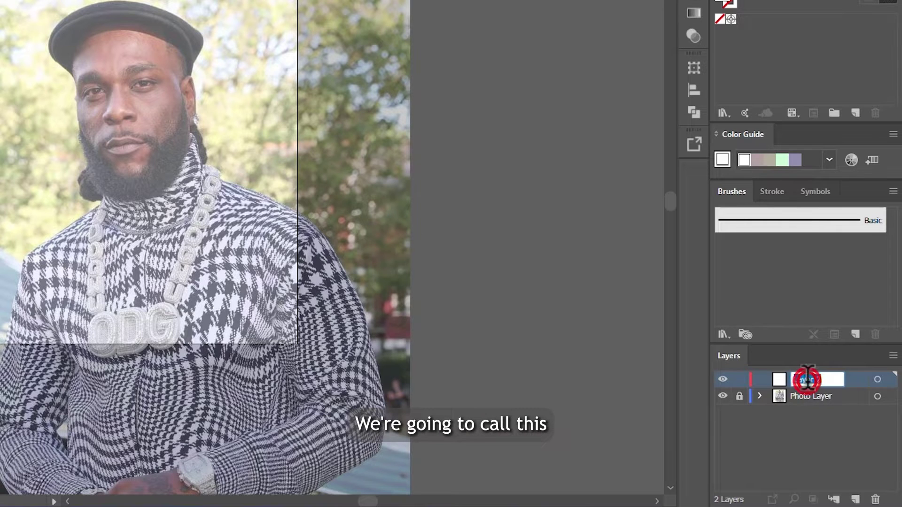
type("Line Art")
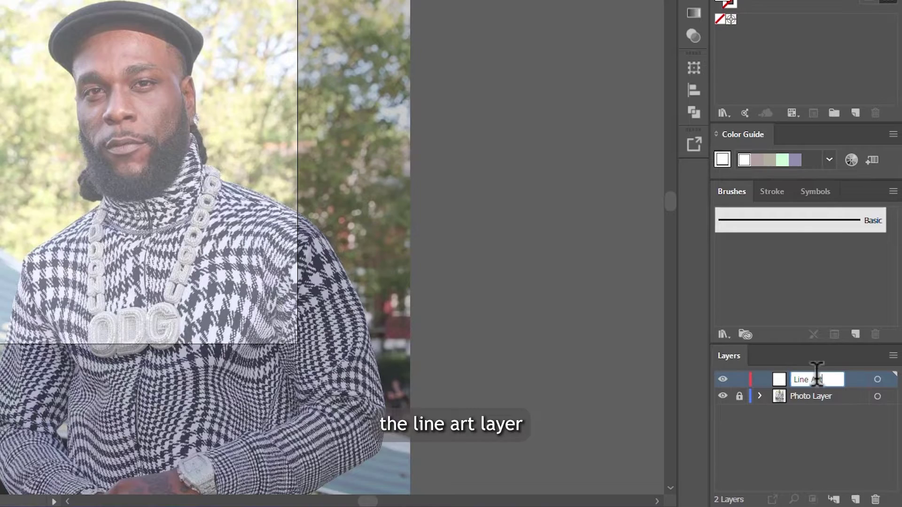
key("Return")
left_click(852, 384)
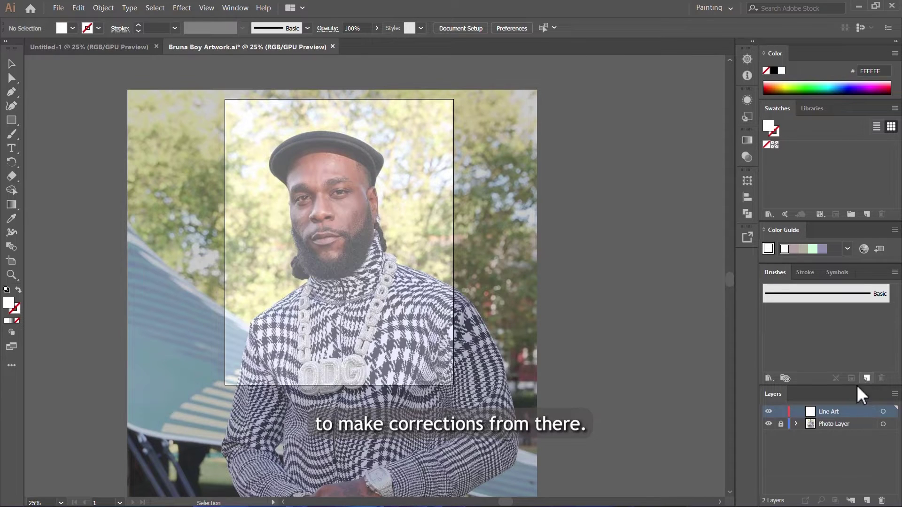
Step: Draw a straight horizontal line about 1120 px long above the photo with the Line Segment tool
left_click(11, 120)
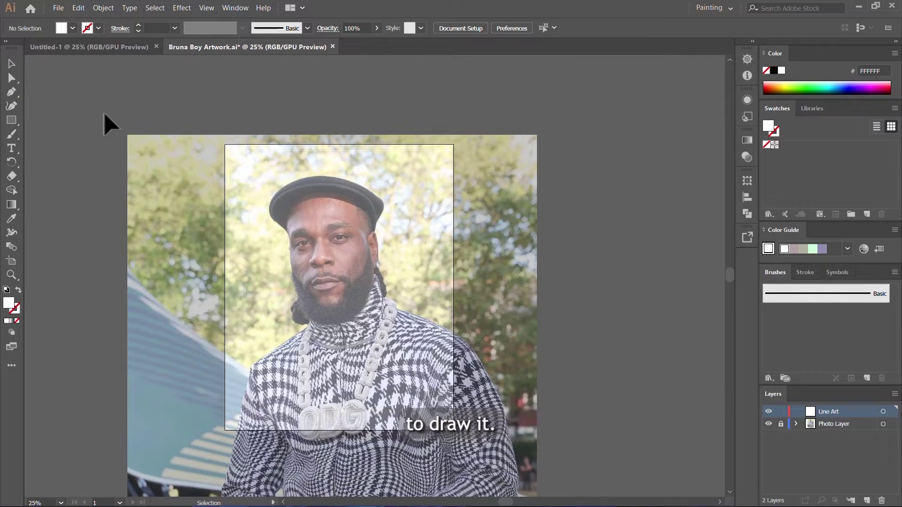
left_click(15, 135)
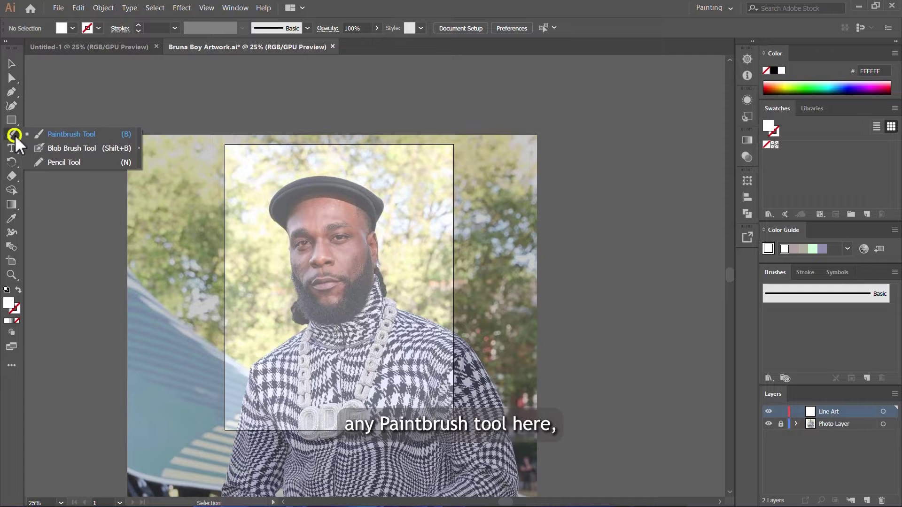
left_click(69, 135)
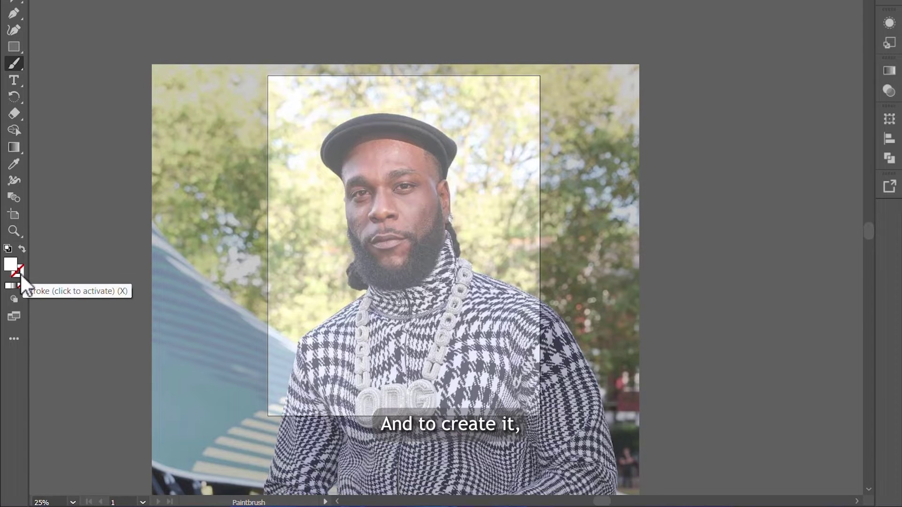
left_click(18, 274)
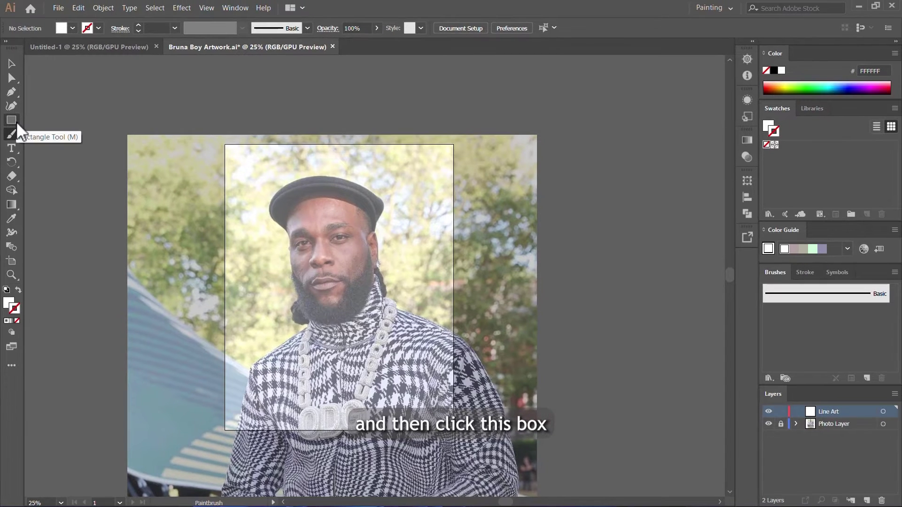
left_click(17, 76)
left_click(16, 122)
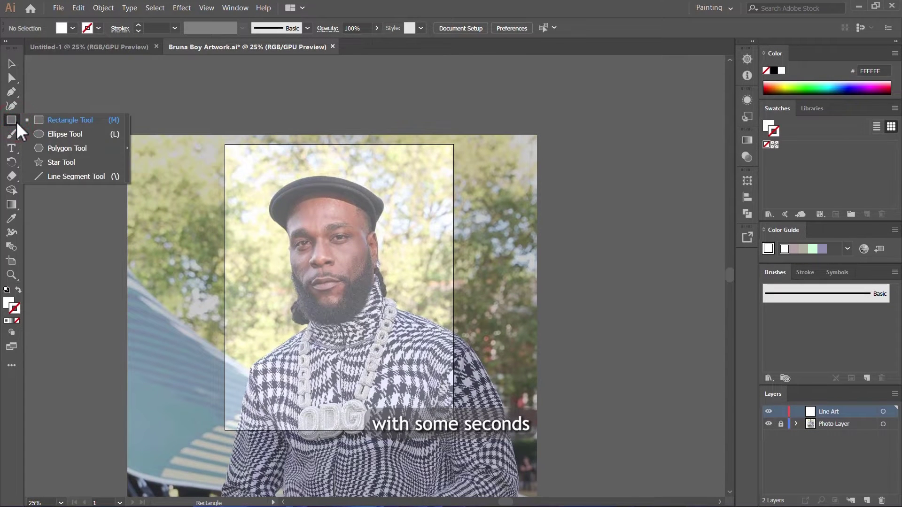
left_click(88, 177)
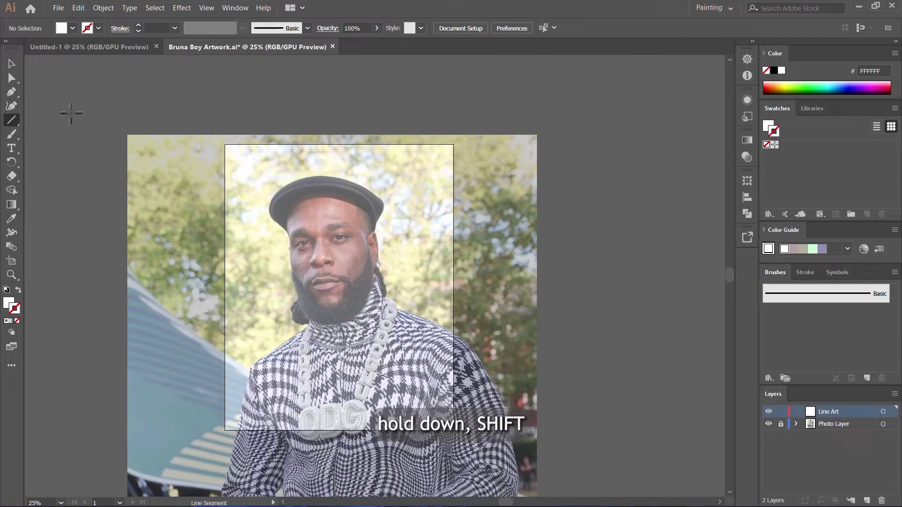
left_click_drag(71, 113, 322, 113)
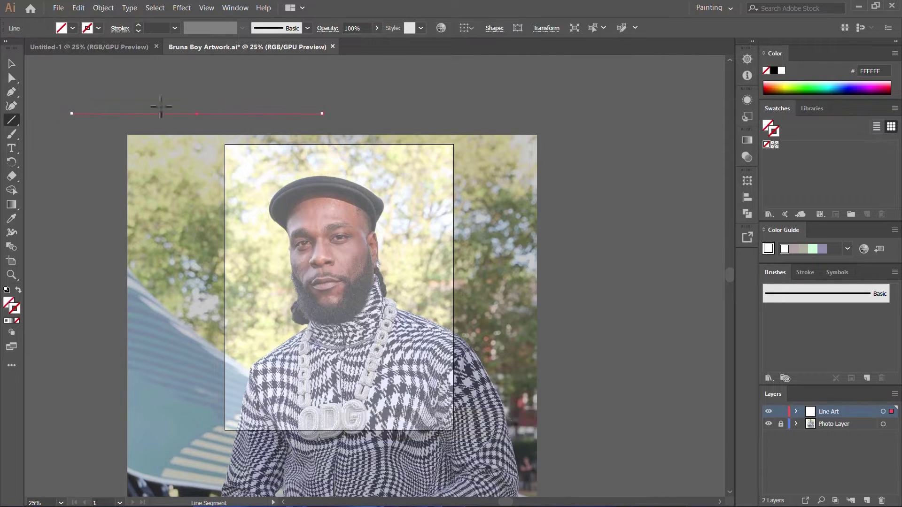
Step: Give the line a 3 pt stroke and apply Width Profile 1 so it tapers at both ends
left_click(175, 31)
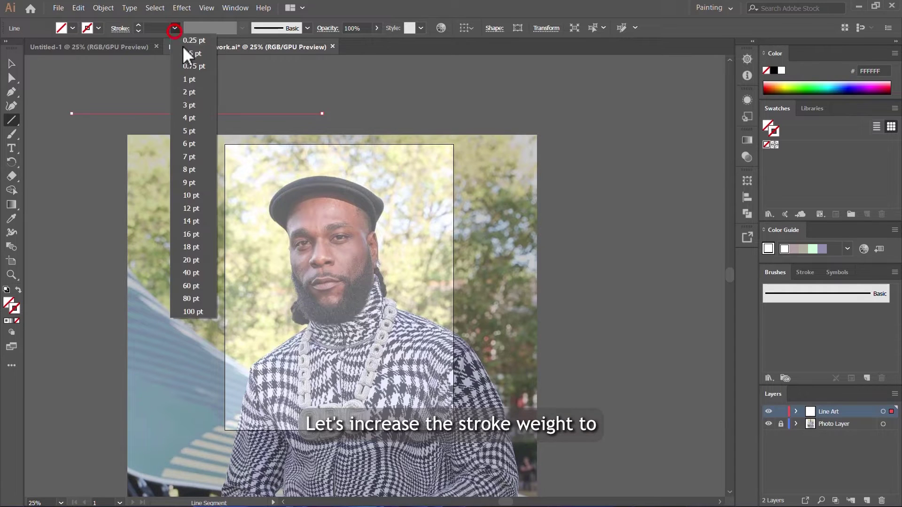
left_click(196, 110)
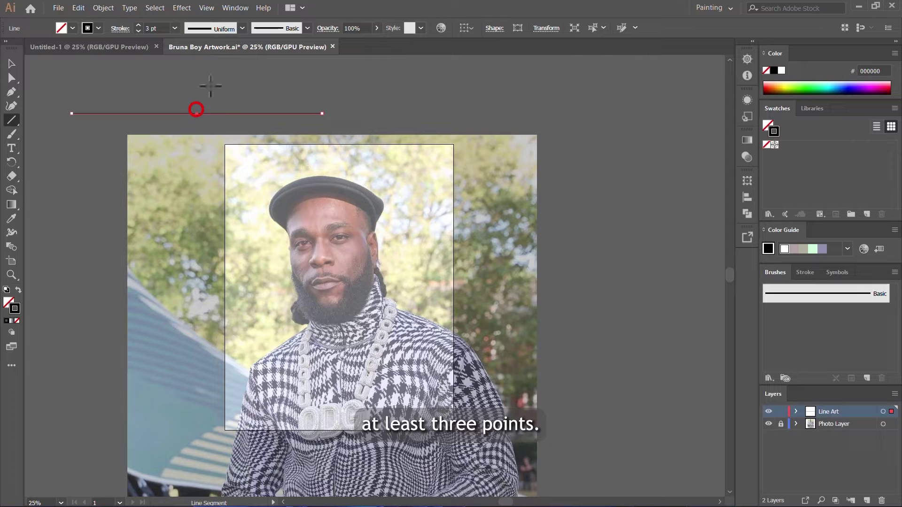
left_click(221, 28)
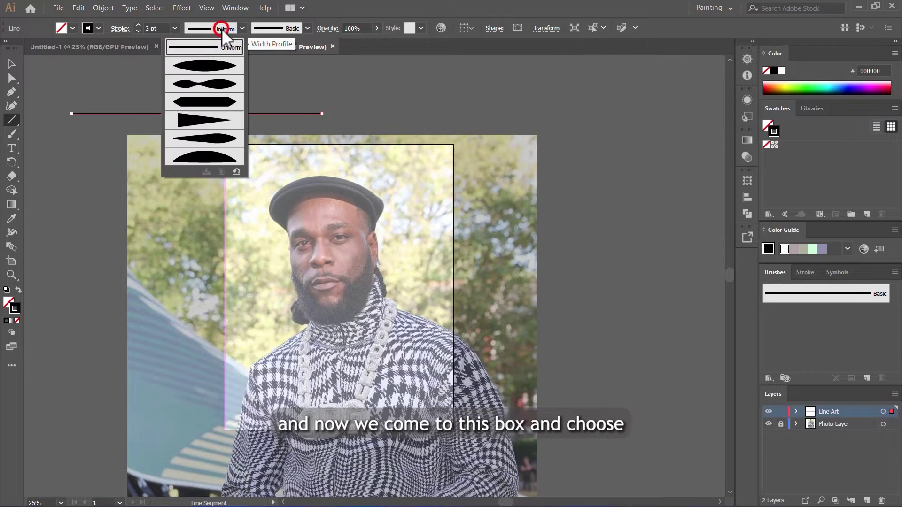
left_click(222, 70)
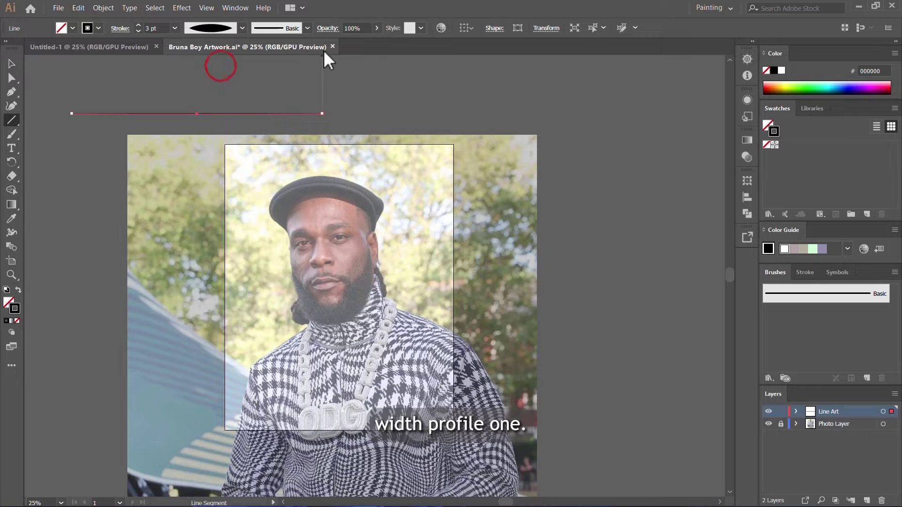
Step: Create a new Art Brush from the tapered line with Stretch to Fit Stroke Length
left_click(279, 30)
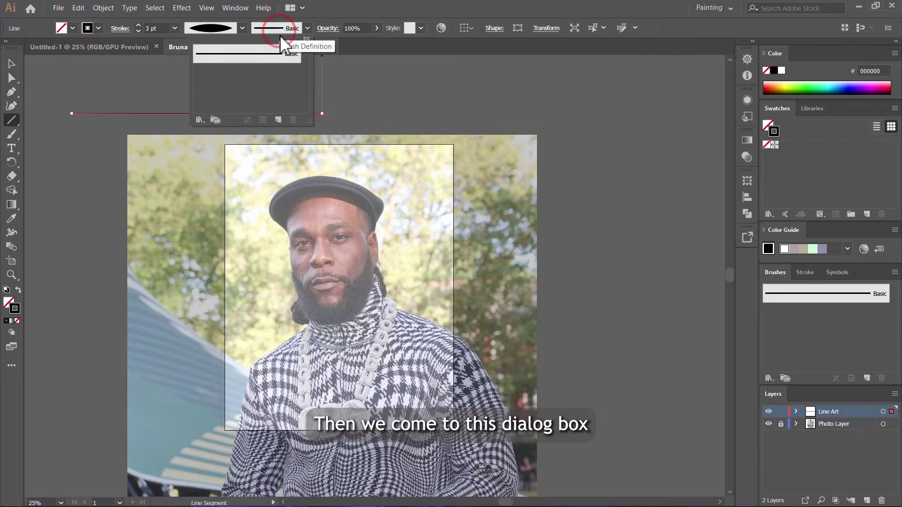
left_click(278, 120)
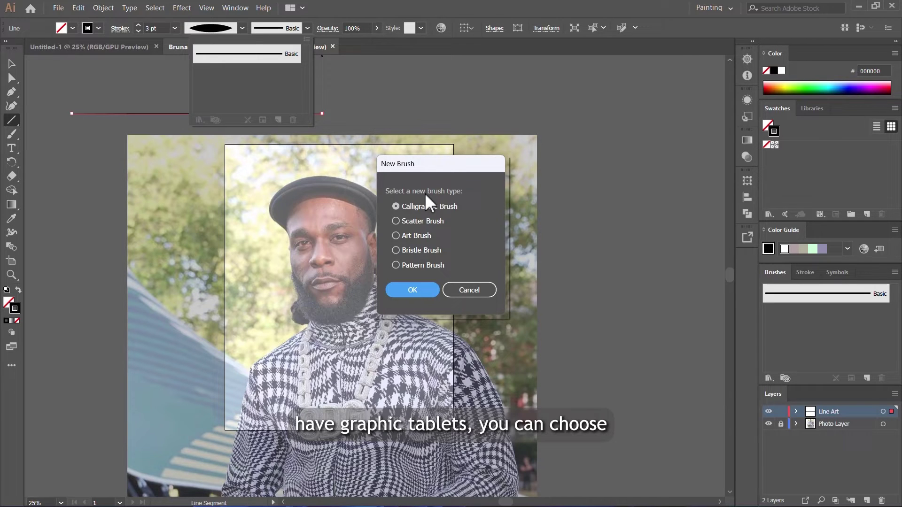
left_click(417, 236)
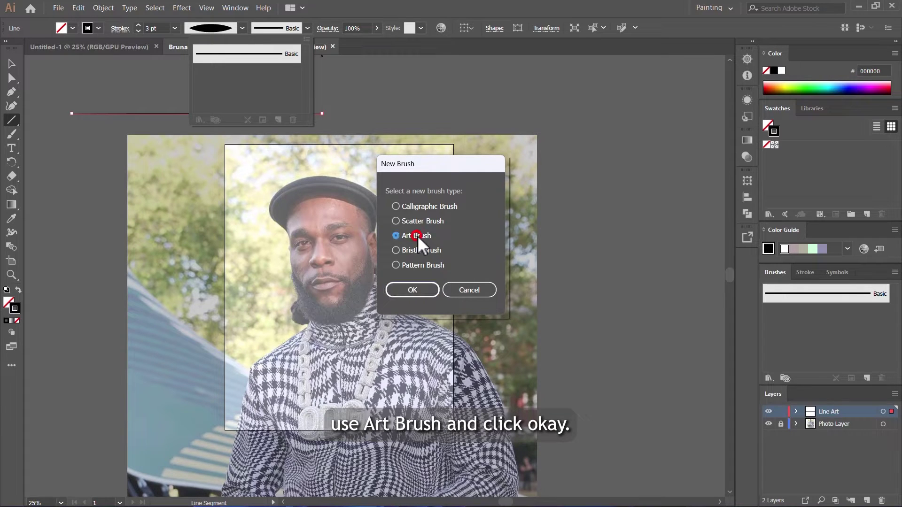
left_click(424, 292)
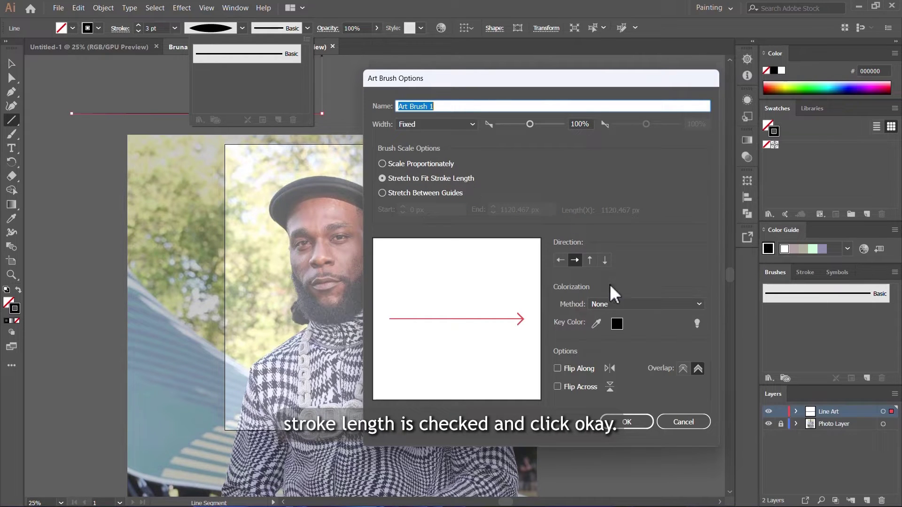
left_click(627, 422)
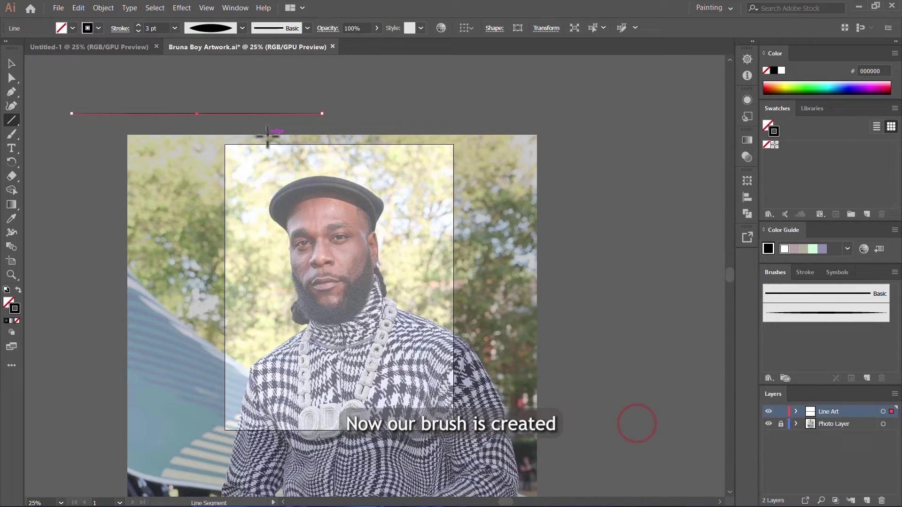
Step: Paint a few curved test strokes above the photo with the new art brush and inspect their tapered ends
key("b")
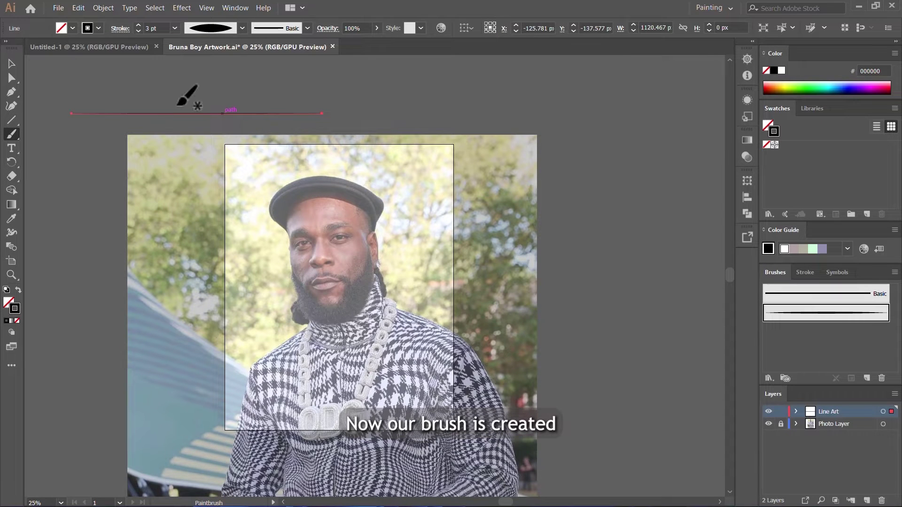
left_click(12, 133)
left_click(83, 136)
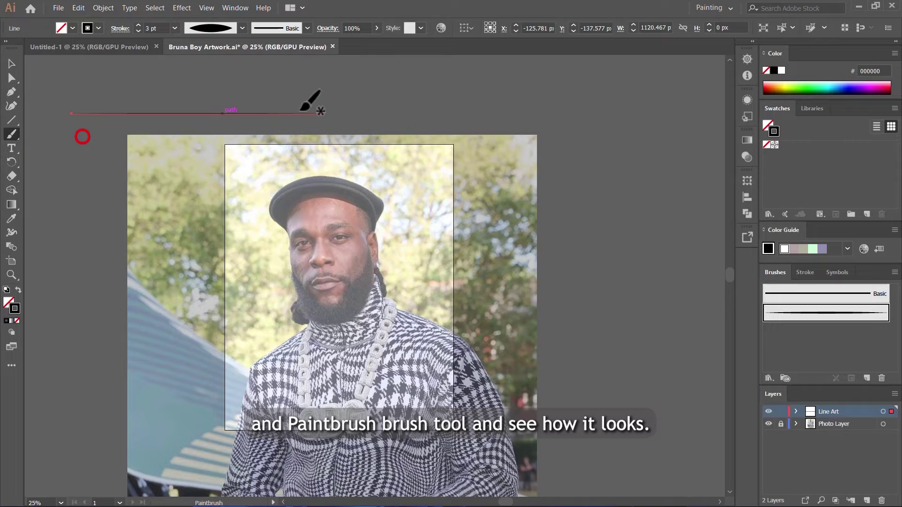
mouse_move(345, 80)
left_mouse_down()
mouse_move(480, 97)
mouse_move(541, 89)
left_mouse_up()
scroll(491, 85, "up", 6)
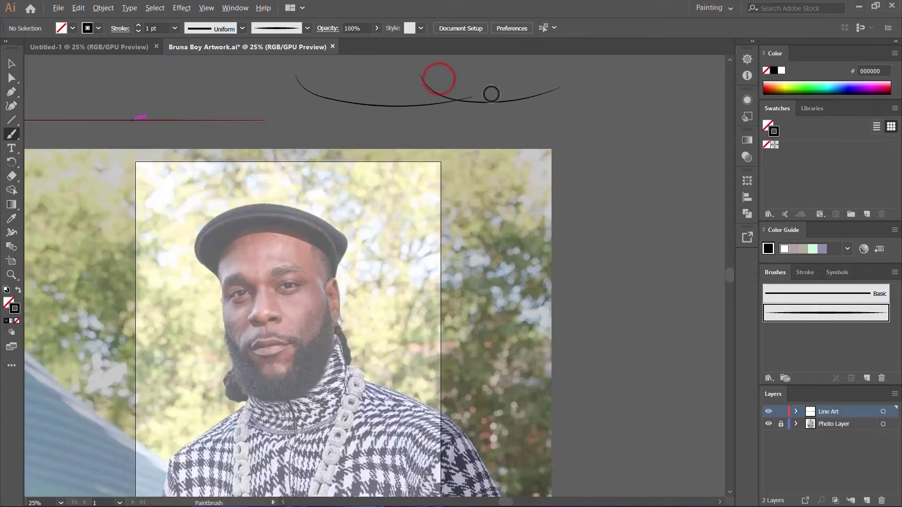
scroll(471, 160, "down", 5)
scroll(360, 162, "up", 3)
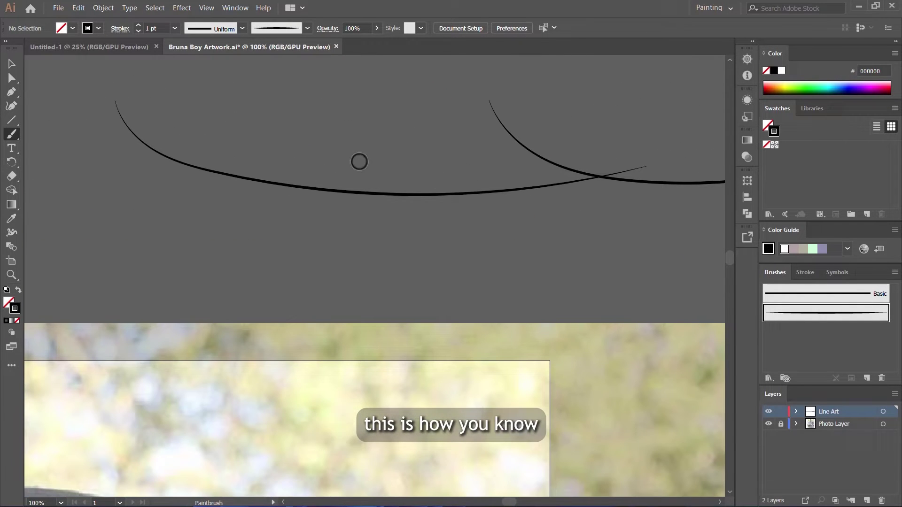
scroll(250, 195, "down", 3)
mouse_move(165, 162)
left_mouse_down()
mouse_move(312, 204)
mouse_move(340, 203)
left_mouse_up()
scroll(457, 190, "up", 5)
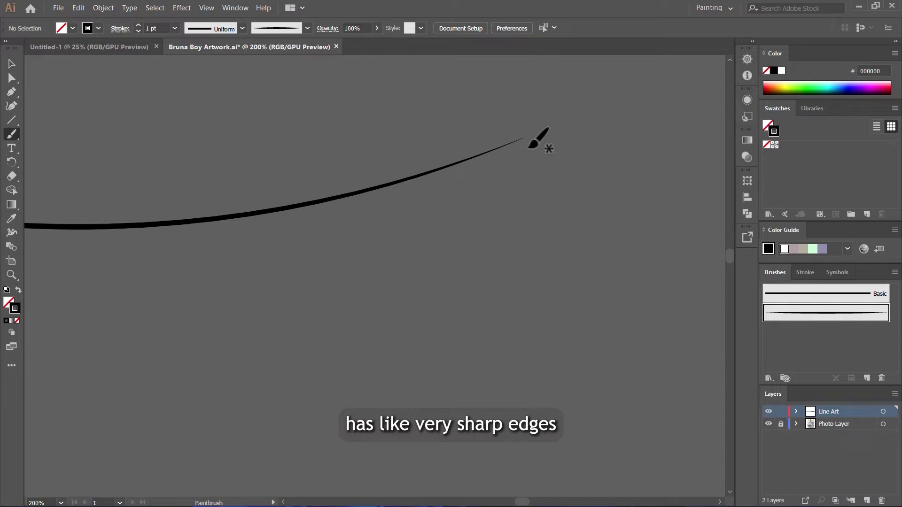
scroll(538, 157, "down", 5)
scroll(379, 137, "up", 5)
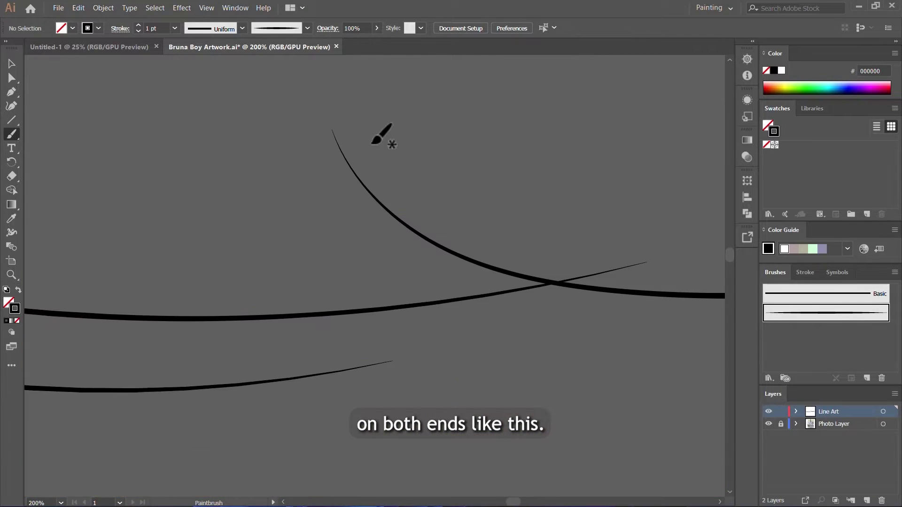
scroll(520, 194, "down", 5)
scroll(535, 196, "up", 3)
scroll(528, 203, "down", 6)
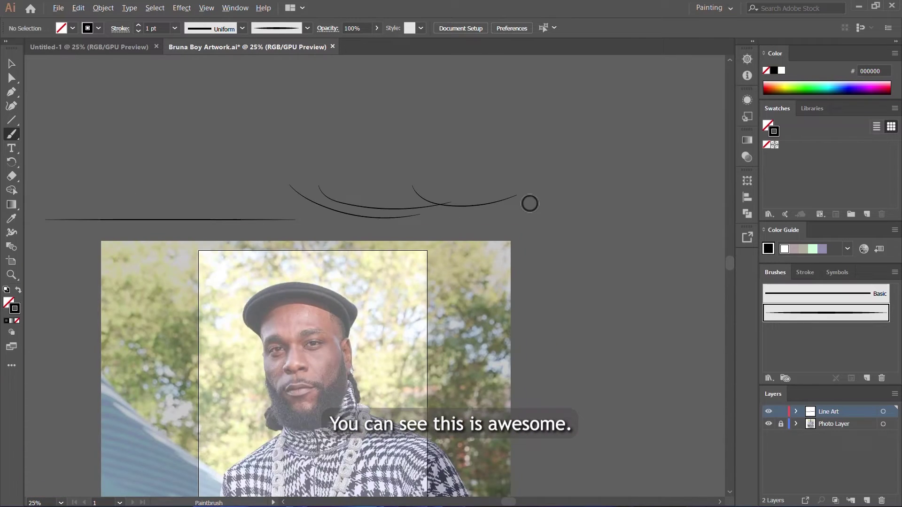
Step: Delete the horizontal line and all the test strokes from the Line Art layer
key("v")
scroll(486, 198, "up", 3)
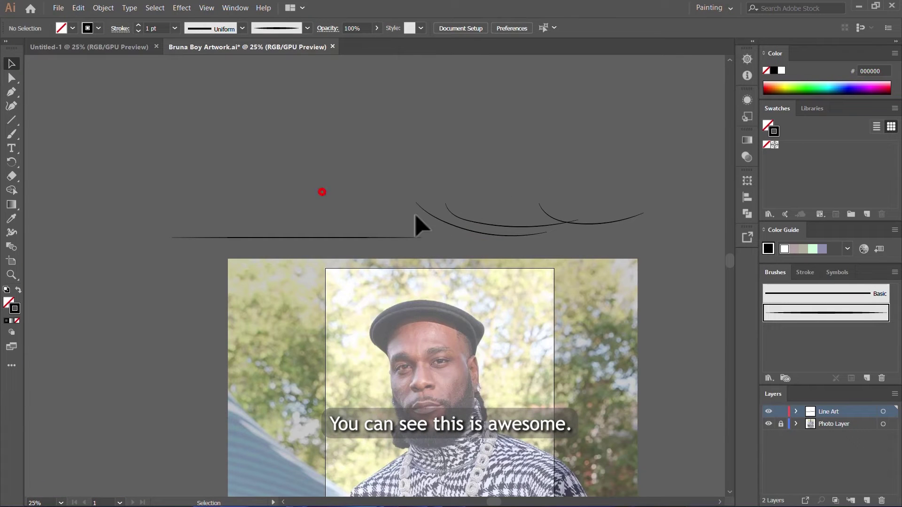
key("ctrl+a")
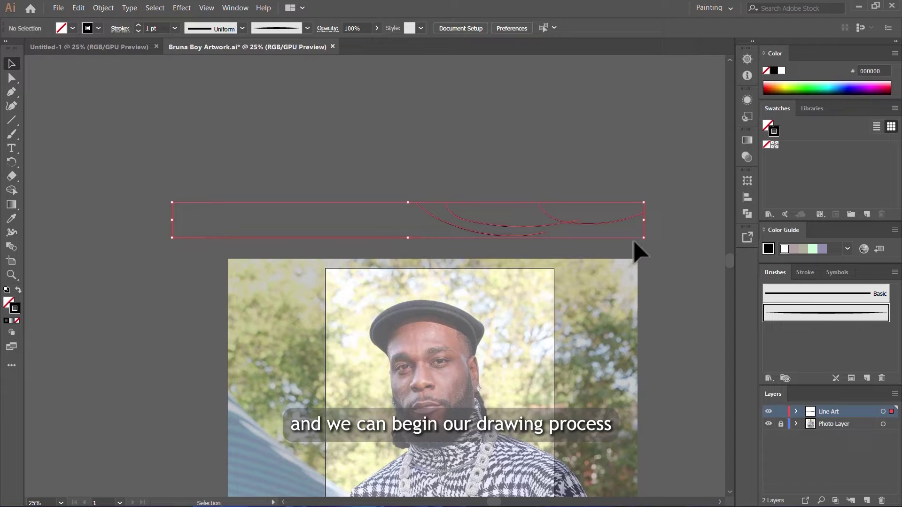
key("Delete")
Step: Ready the Paintbrush over the eyes with a 1 pt stroke weight
key("b")
scroll(470, 231, "up", 6)
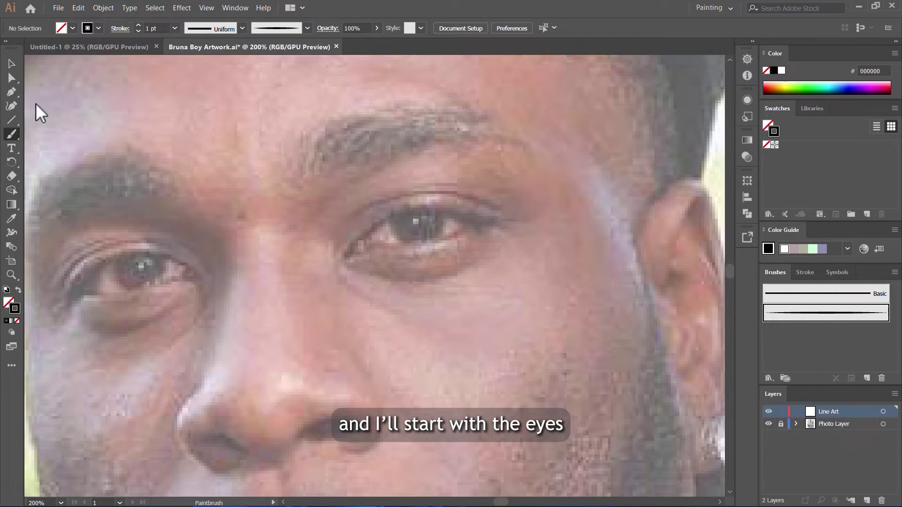
left_click(176, 27)
left_click(187, 78)
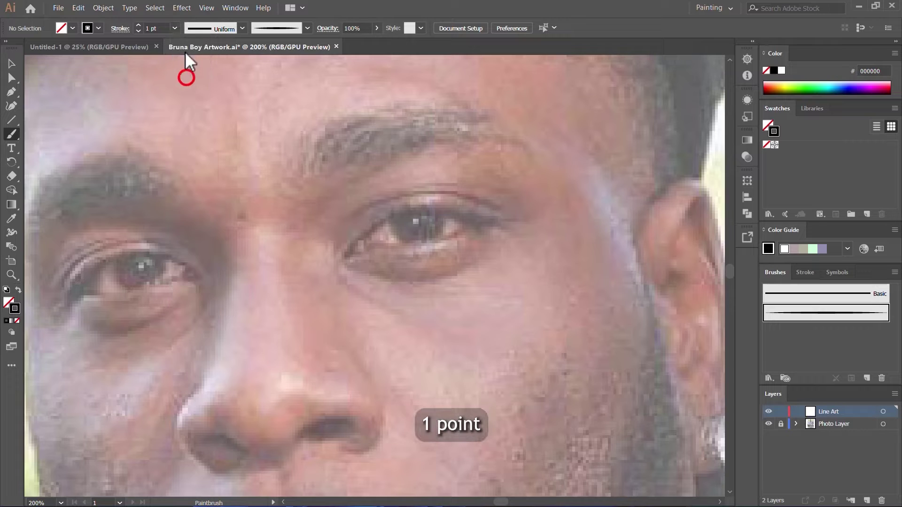
Step: Set the Paintbrush stroke weight to 1 pt
left_click(175, 28)
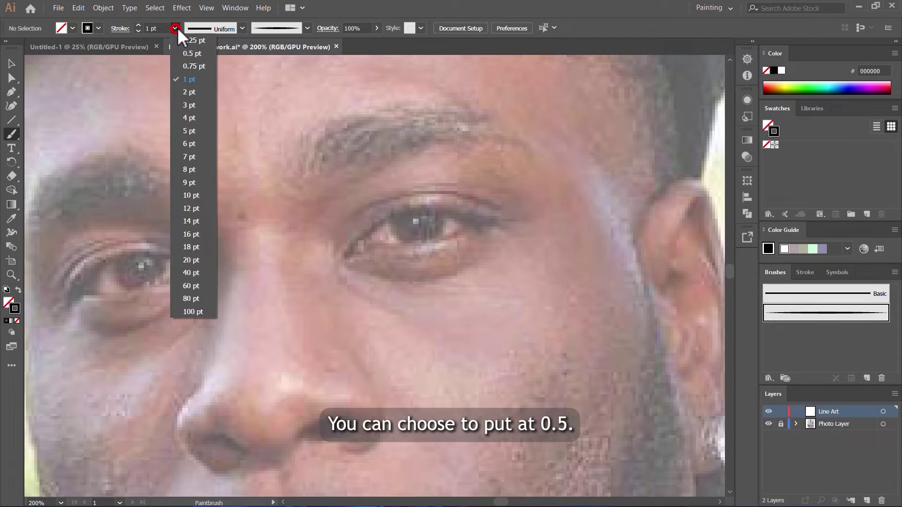
left_click(187, 58)
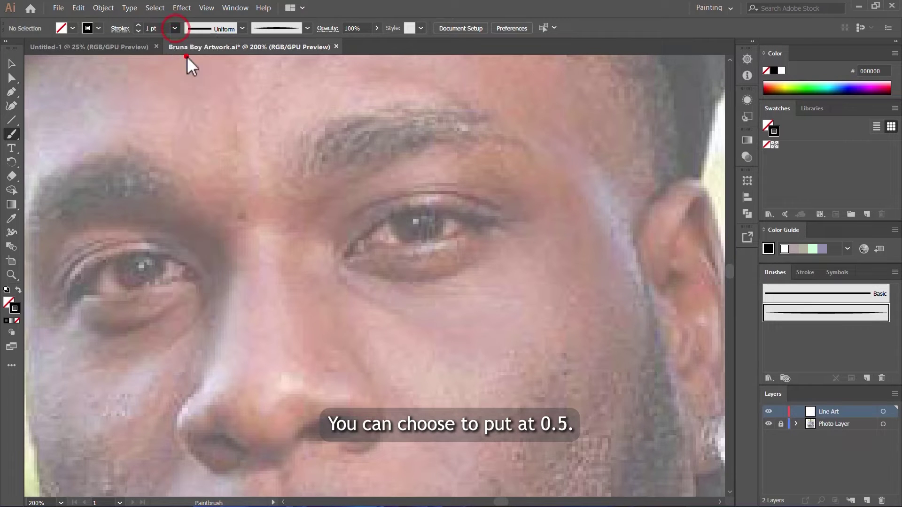
left_click(177, 29)
left_click(196, 82)
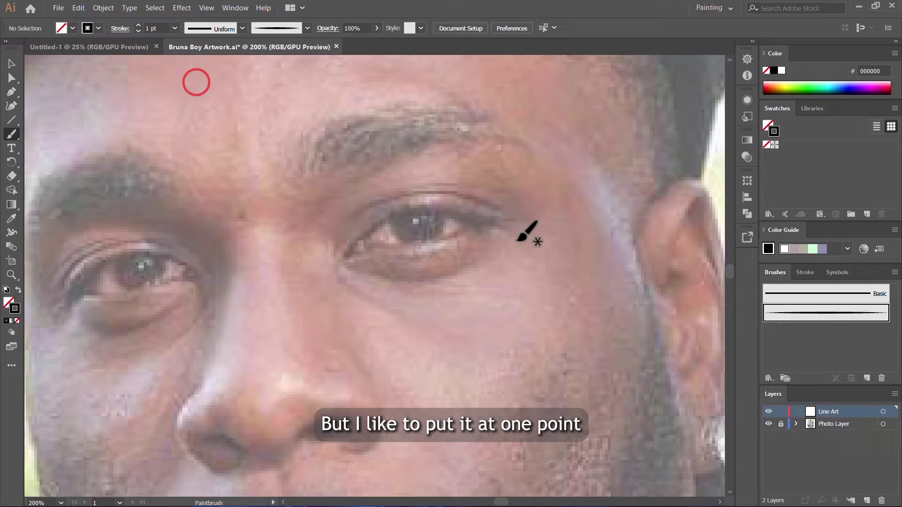
scroll(514, 238, "down", 3)
scroll(528, 238, "up", 5)
scroll(470, 244, "down", 5)
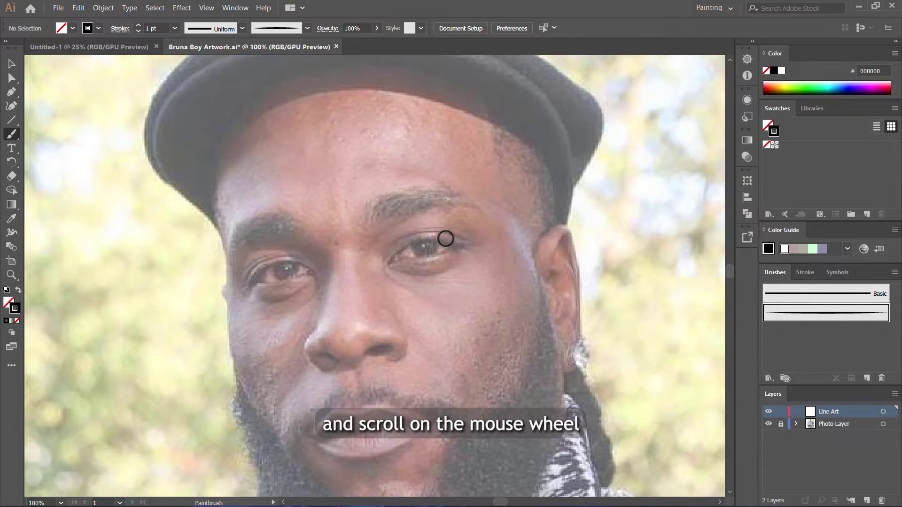
scroll(446, 239, "up", 5)
scroll(446, 239, "down", 6)
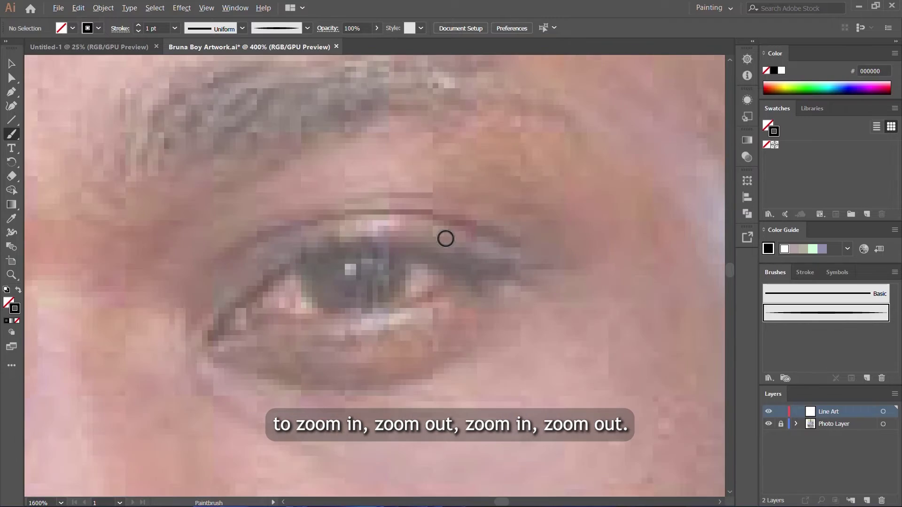
scroll(446, 238, "up", 5)
scroll(446, 238, "down", 5)
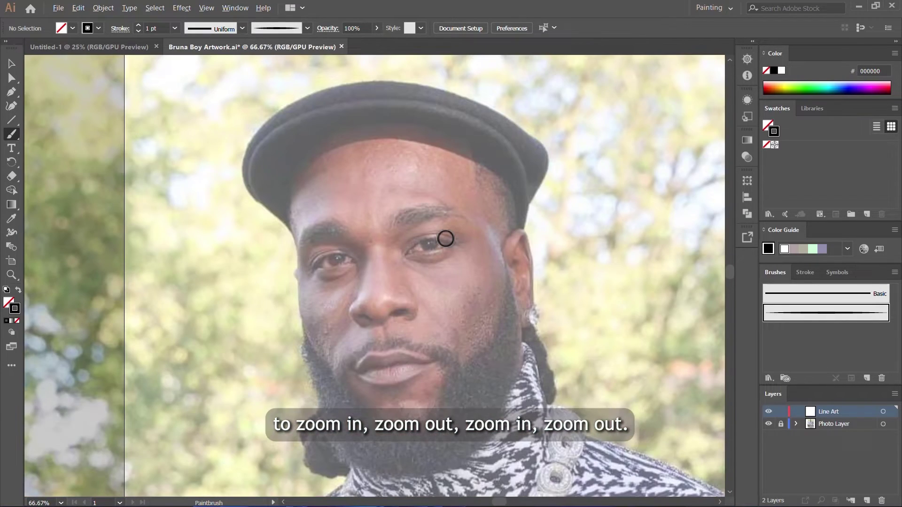
scroll(429, 249, "up", 1)
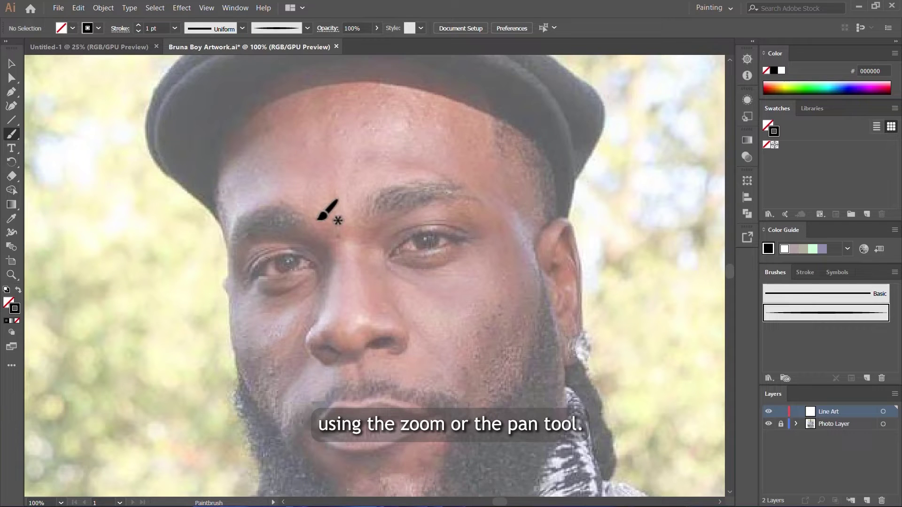
scroll(413, 239, "up", 3)
scroll(422, 245, "down", 4)
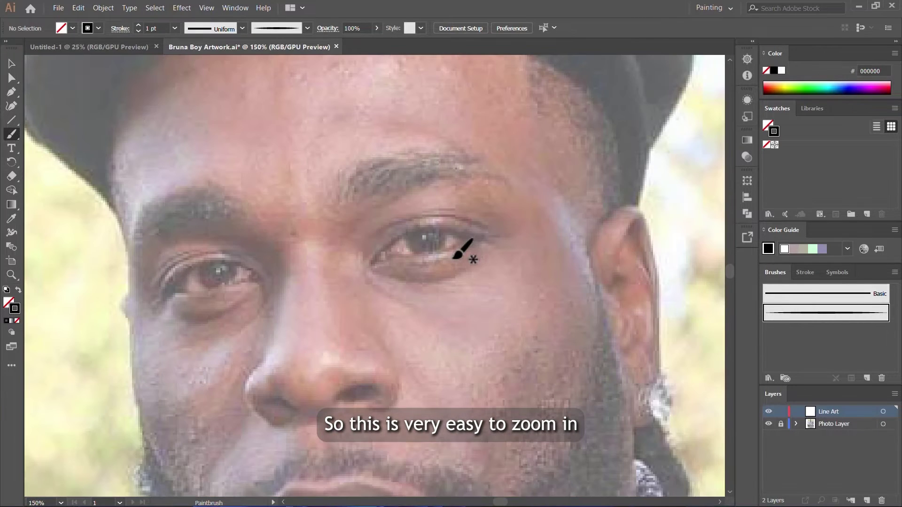
Step: Trace the opening of the eye on the photo's right side, from the upper lash line around the inner corner to the lower lid
scroll(461, 249, "up", 4)
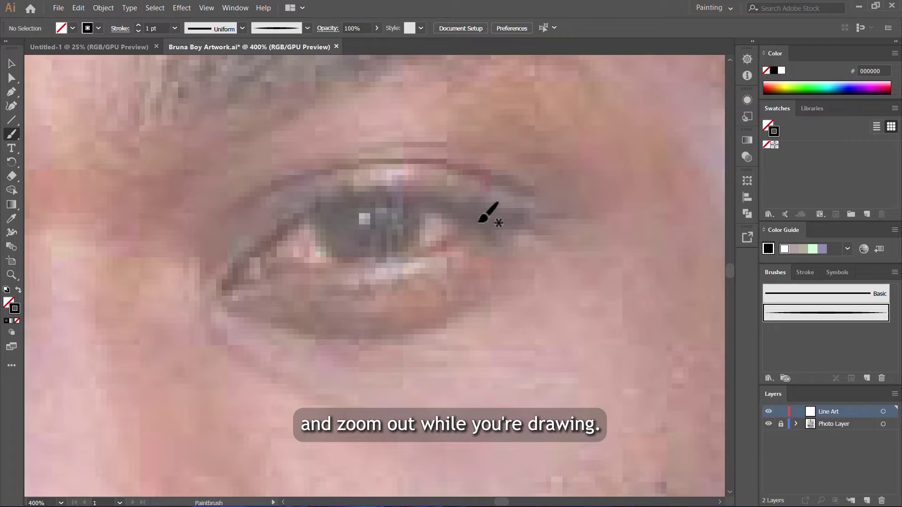
scroll(487, 210, "up", 2)
mouse_move(561, 213)
left_mouse_down()
mouse_move(517, 223)
mouse_move(366, 181)
left_mouse_up()
scroll(448, 191, "down", 2)
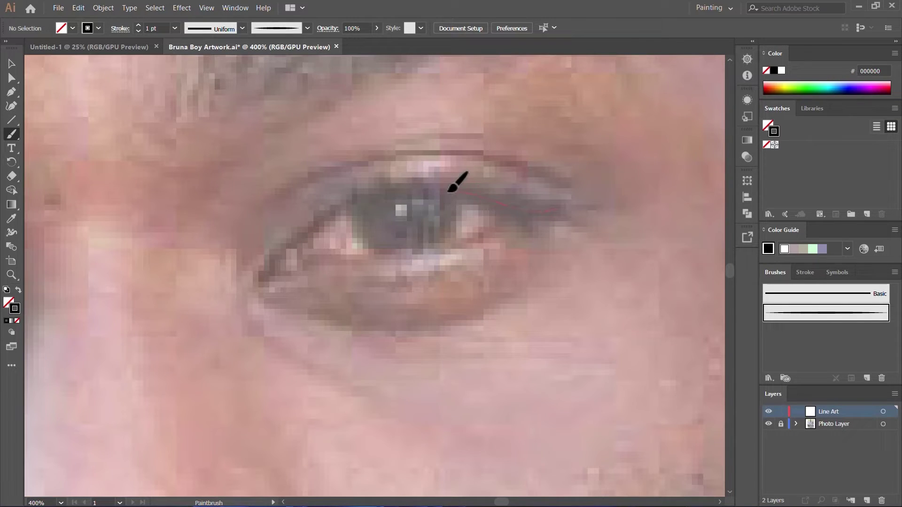
mouse_move(264, 283)
left_mouse_down()
mouse_move(287, 284)
mouse_move(313, 264)
mouse_move(421, 257)
mouse_move(464, 244)
mouse_move(494, 223)
left_mouse_up()
scroll(393, 284, "down", 1)
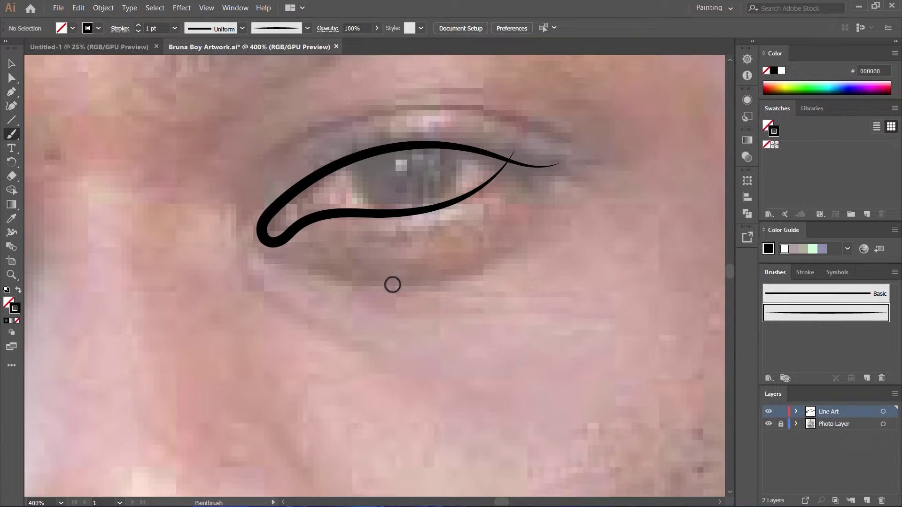
Step: Paint the curved line under the same eye and the eyelid crease above it
scroll(399, 281, "up", 1)
mouse_move(299, 270)
left_mouse_down()
mouse_move(374, 282)
mouse_move(552, 238)
mouse_move(592, 201)
left_mouse_up()
scroll(460, 308, "down", 3)
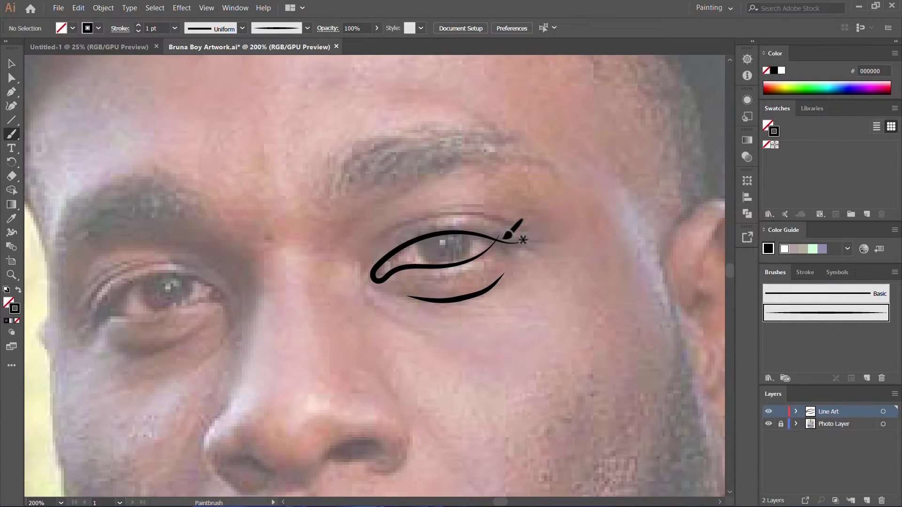
scroll(515, 237, "up", 2)
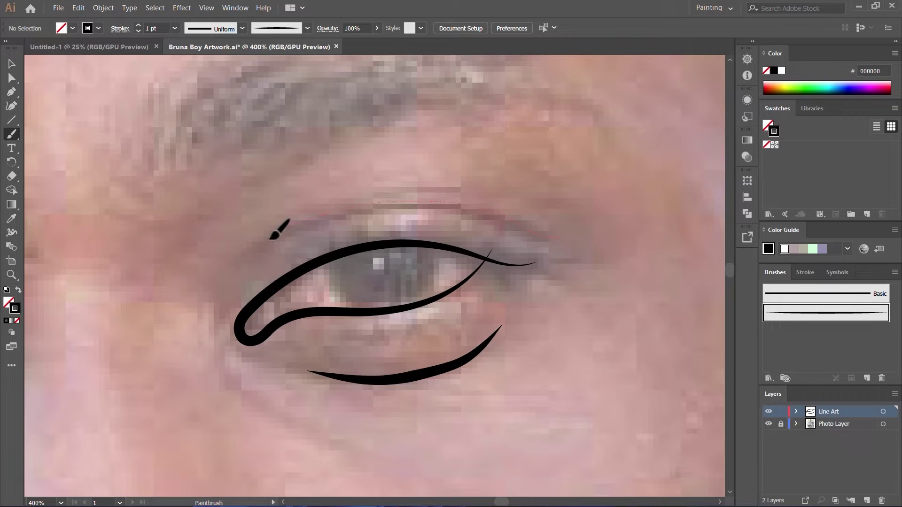
scroll(453, 241, "down", 3)
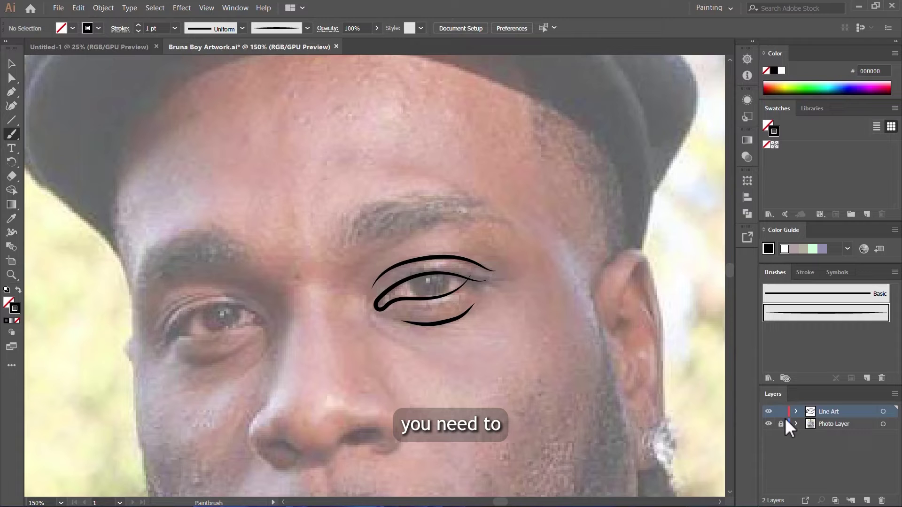
Step: Hide the Photo Layer to inspect the traced eye strokes on their own, and show the layer again
left_click(769, 425)
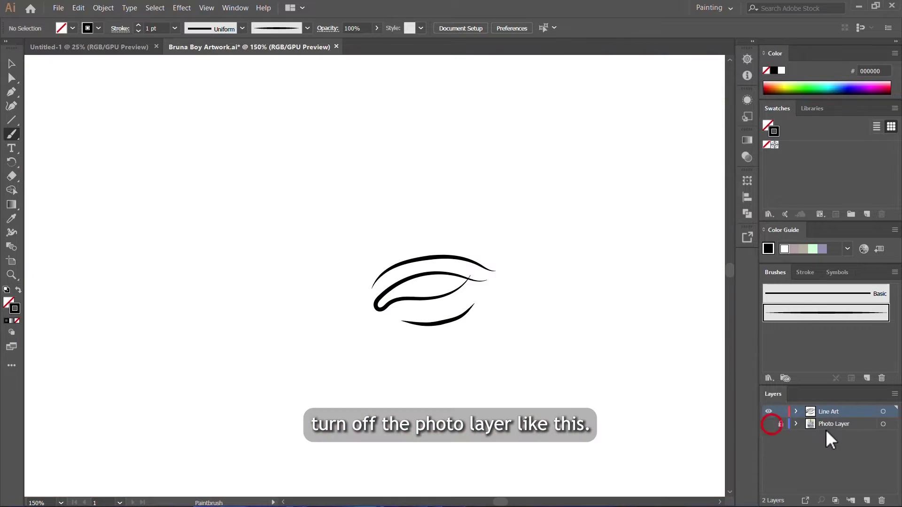
scroll(352, 225, "down", 4)
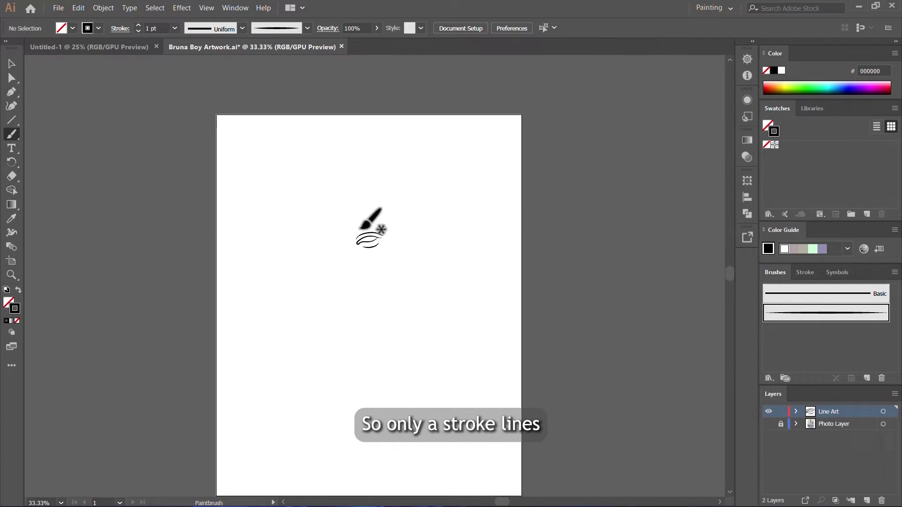
scroll(367, 235, "up", 4)
scroll(466, 237, "down", 2)
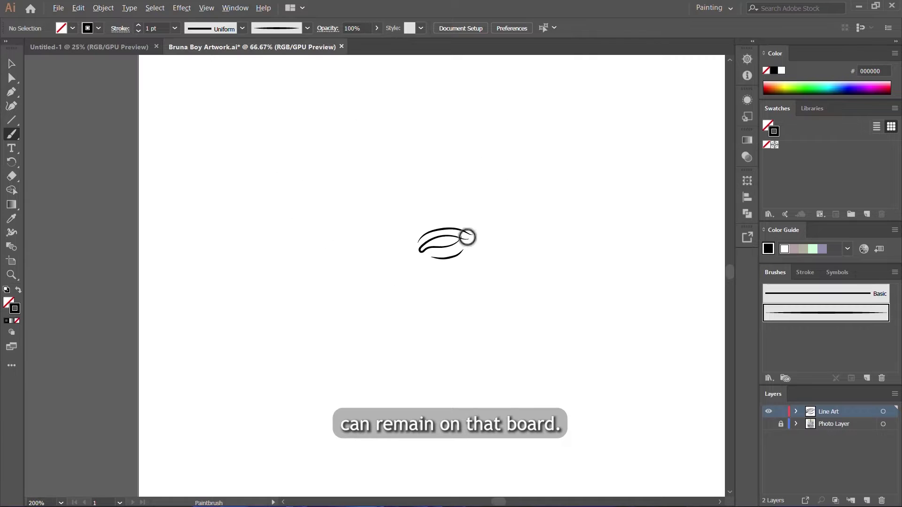
scroll(465, 250, "up", 5)
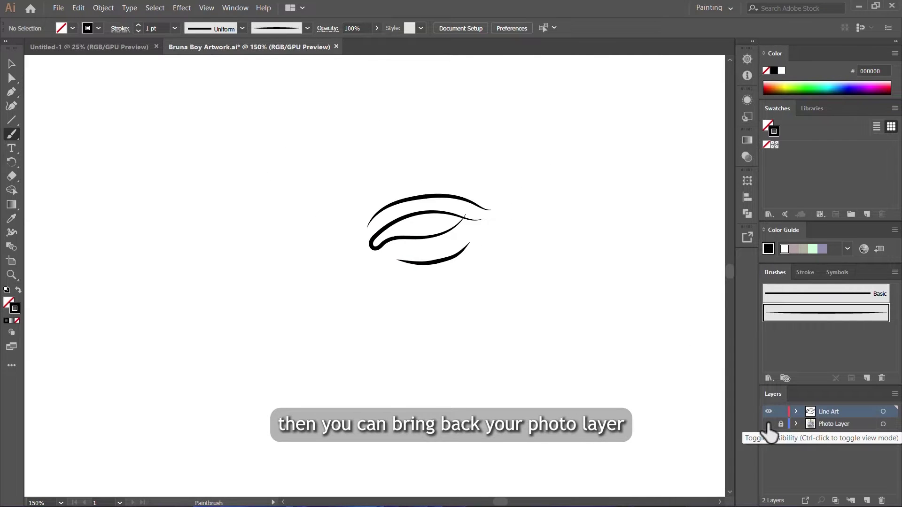
left_click(769, 424)
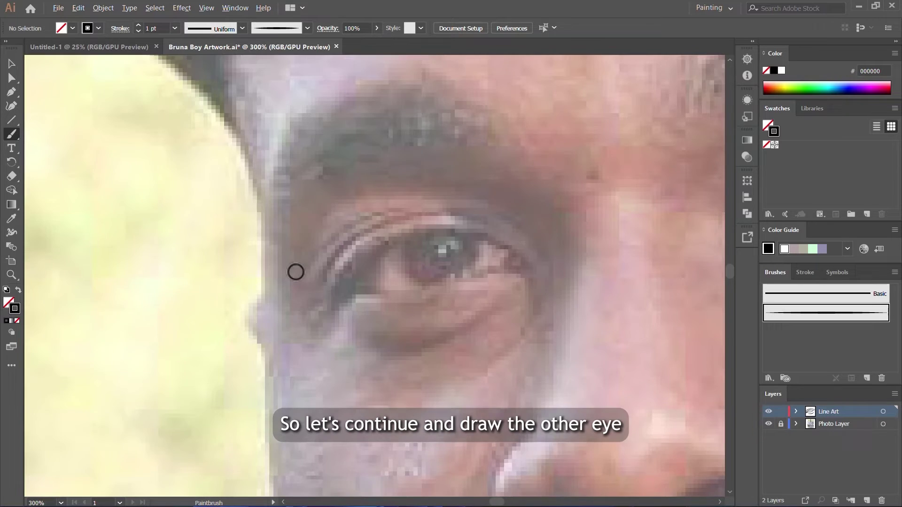
Step: Trace the other eye with its lid outline, inner corner, upper crease and under-eye line
scroll(296, 272, "down", 5)
scroll(338, 261, "up", 6)
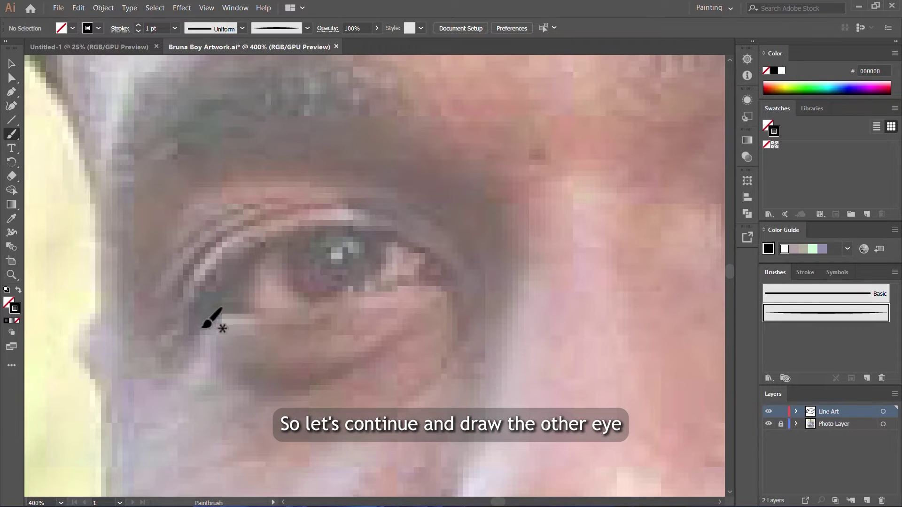
mouse_move(186, 329)
left_mouse_down()
mouse_move(271, 253)
mouse_move(323, 238)
left_mouse_up()
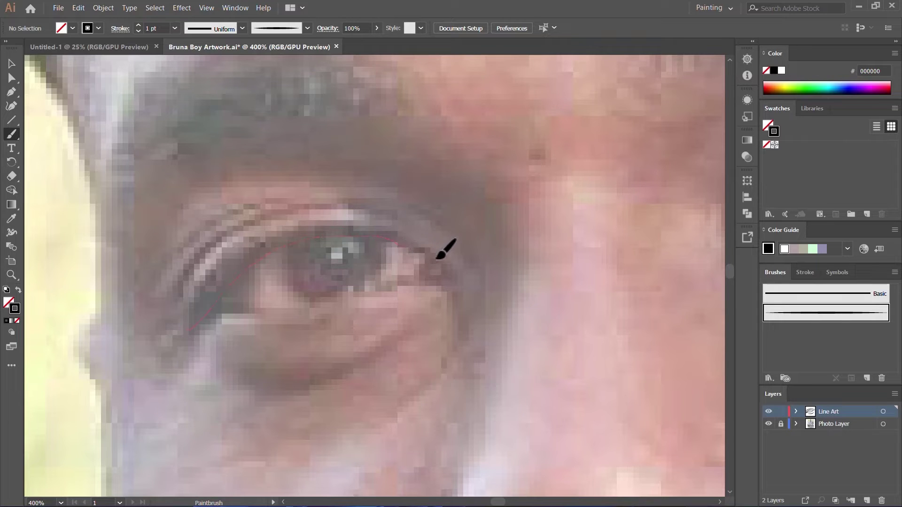
mouse_move(412, 275)
left_mouse_down()
mouse_move(354, 296)
mouse_move(209, 304)
mouse_move(188, 325)
left_mouse_up()
scroll(327, 285, "down", 4)
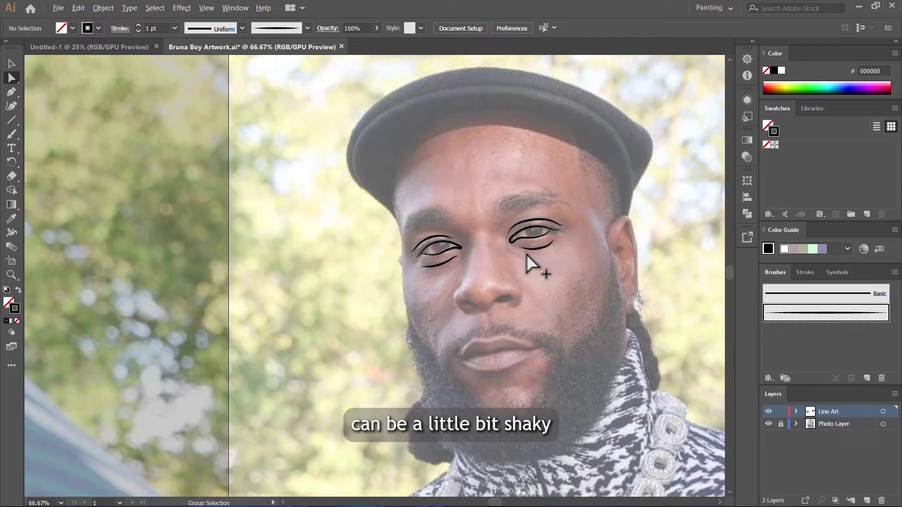
scroll(527, 254, "up", 4)
scroll(509, 258, "down", 3)
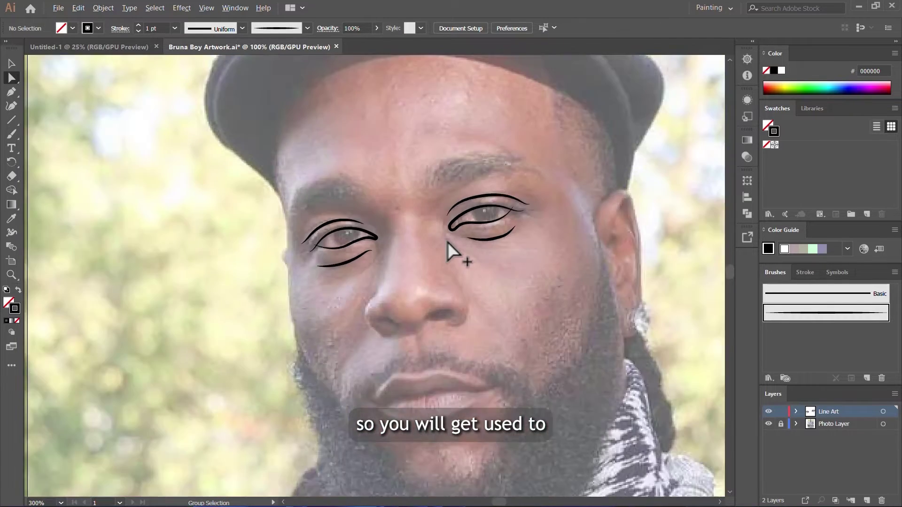
scroll(447, 241, "down", 4)
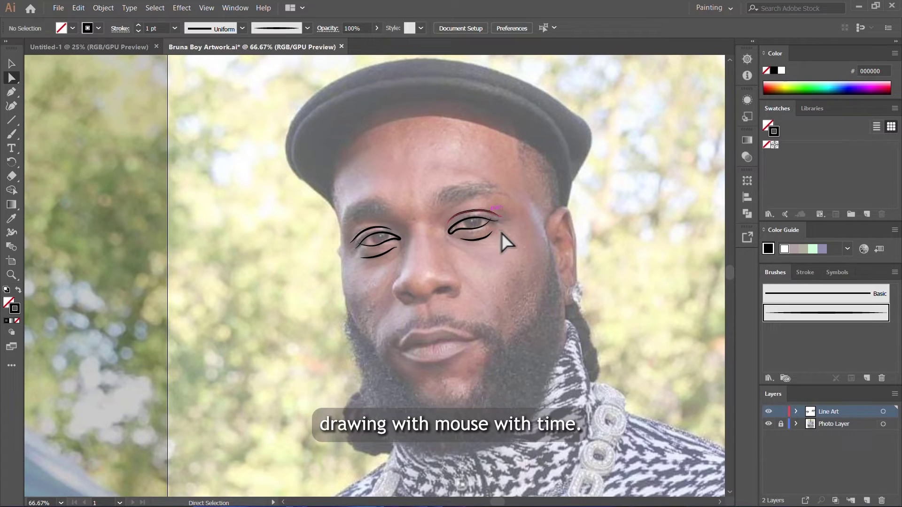
Step: Paint a first row of curved, overlapping hair strokes with the Paintbrush along the eyebrow on the photo's right side
key("b")
scroll(498, 188, "up", 4)
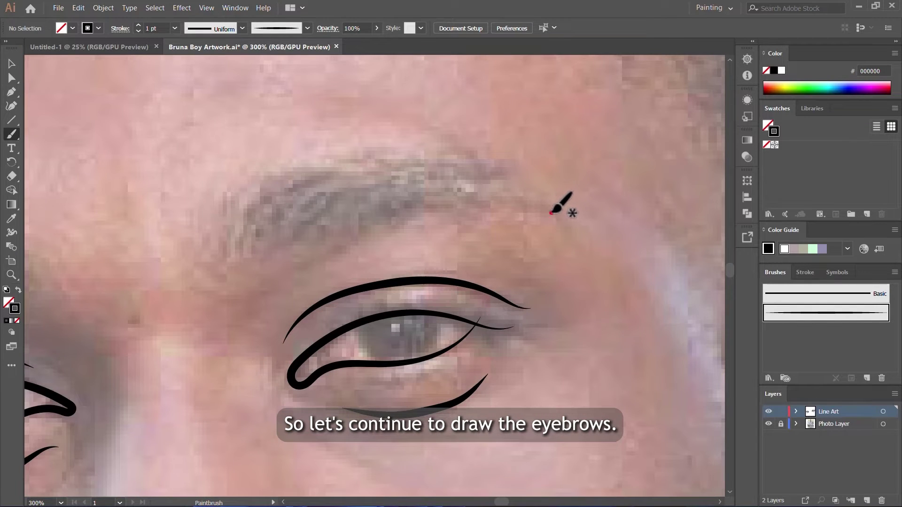
left_click_drag(551, 213, 459, 202)
left_click_drag(522, 192, 392, 190)
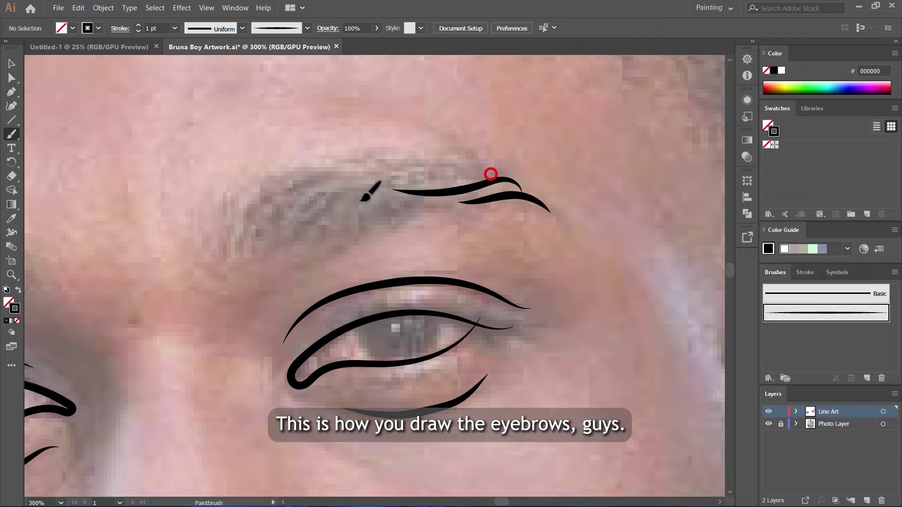
left_click_drag(361, 201, 364, 198)
left_click_drag(429, 160, 324, 214)
mouse_move(372, 163)
left_mouse_down()
mouse_move(285, 218)
mouse_move(266, 215)
left_mouse_up()
left_click_drag(310, 164, 243, 227)
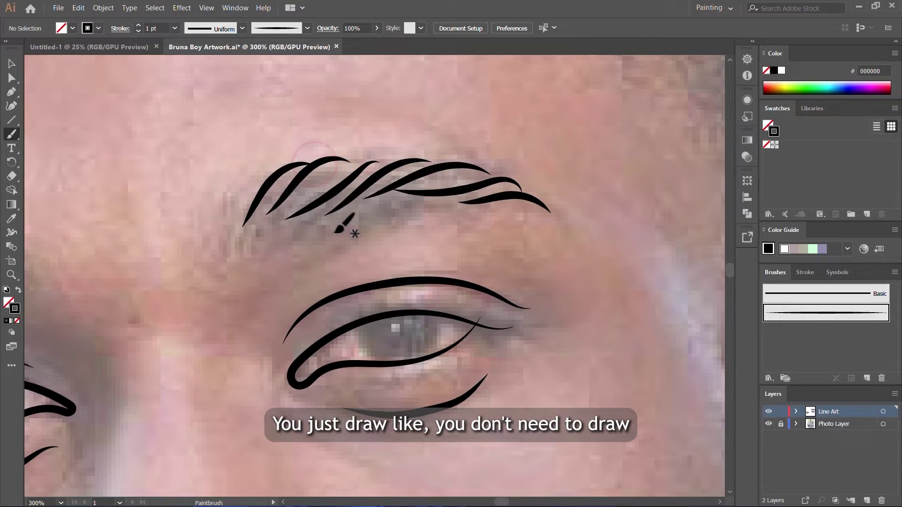
Step: Thicken the middle and outer half of that eyebrow with additional slightly S-shaped hair strokes
left_click_drag(484, 162, 338, 227)
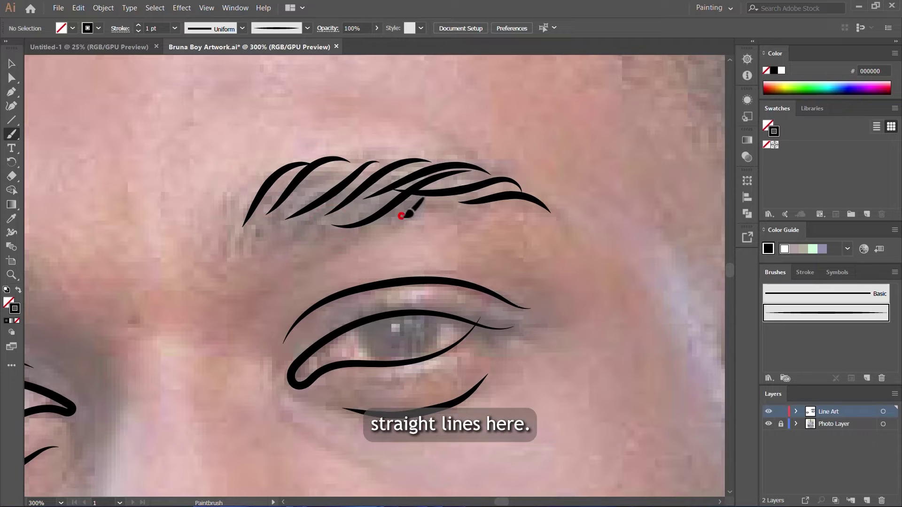
left_click_drag(402, 216, 515, 186)
mouse_move(555, 224)
left_mouse_down()
mouse_move(543, 205)
mouse_move(561, 223)
mouse_move(546, 195)
mouse_move(518, 190)
mouse_move(435, 216)
left_mouse_up()
mouse_move(525, 184)
left_mouse_down()
mouse_move(506, 173)
mouse_move(391, 209)
left_mouse_up()
mouse_move(460, 162)
left_mouse_down()
mouse_move(433, 157)
mouse_move(325, 215)
left_mouse_up()
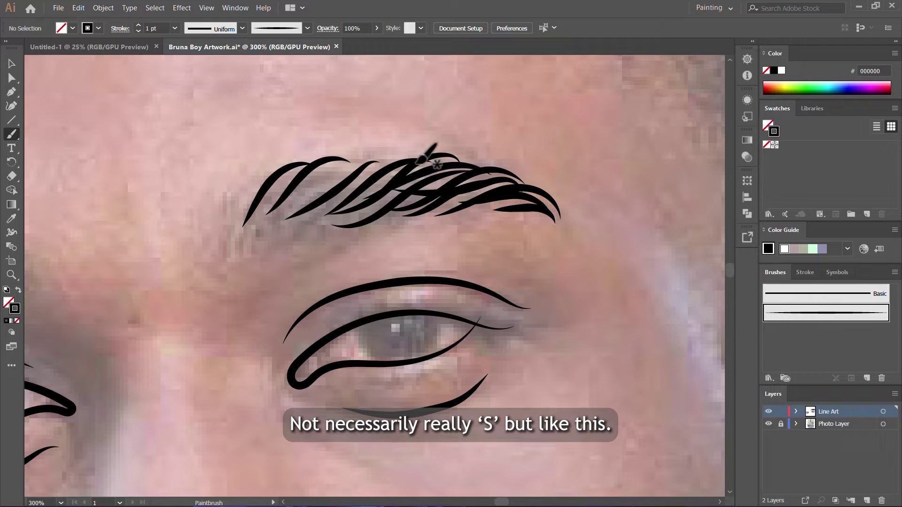
Step: Fill the inner half of the eyebrow with more curved hair strokes and refine its outer tail
mouse_move(417, 159)
left_mouse_down()
mouse_move(361, 155)
mouse_move(264, 210)
left_mouse_up()
mouse_move(354, 153)
left_mouse_down()
mouse_move(308, 155)
mouse_move(269, 207)
left_mouse_up()
mouse_move(296, 163)
left_mouse_down()
mouse_move(275, 165)
mouse_move(242, 202)
mouse_move(386, 154)
left_mouse_up()
left_click_drag(305, 228, 425, 178)
left_click_drag(531, 226, 582, 246)
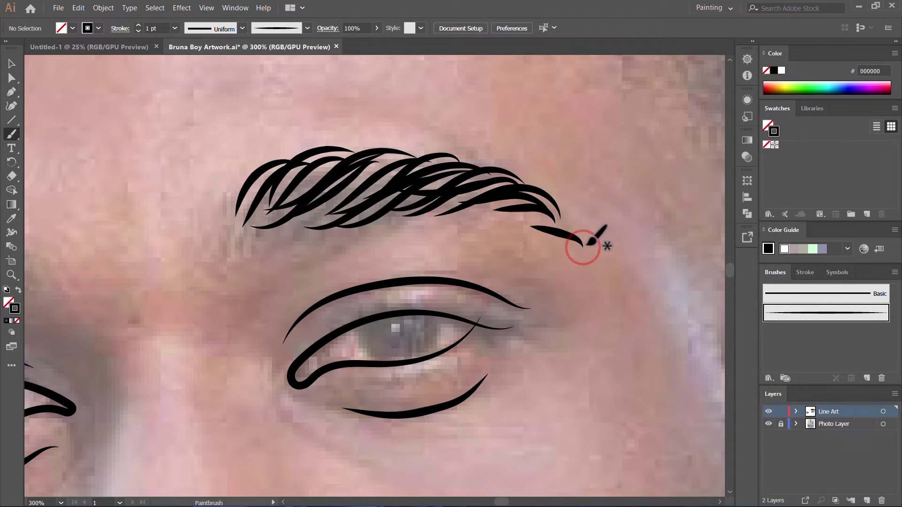
left_click_drag(508, 217, 588, 242)
mouse_move(566, 209)
left_mouse_down()
mouse_move(521, 203)
mouse_move(469, 222)
left_mouse_up()
scroll(520, 230, "down", 4)
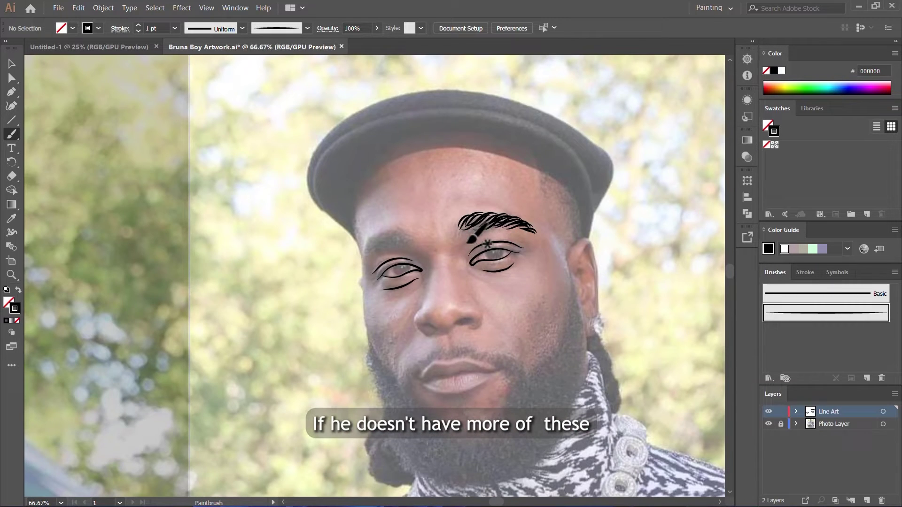
Step: Trace the other eyebrow with curved, overlapping hair strokes and hide the Photo Layer to check the line art
scroll(395, 261, "up", 4)
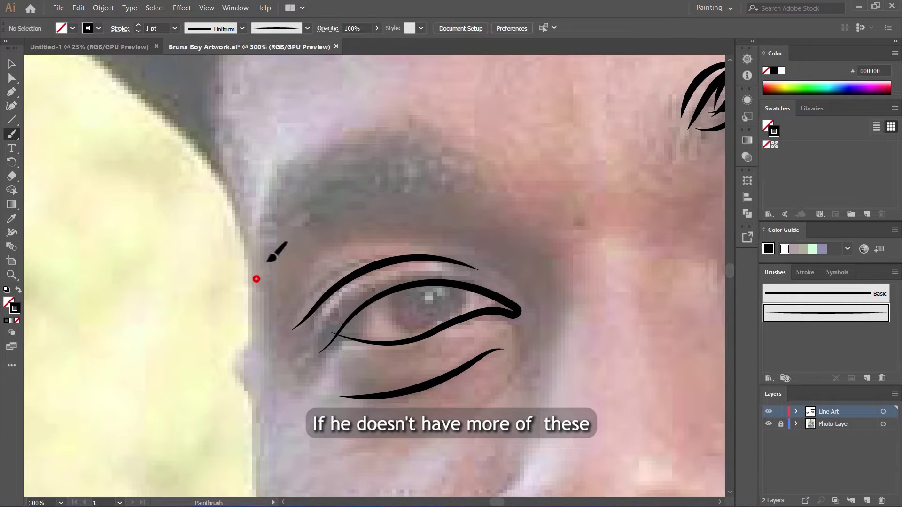
left_click_drag(267, 262, 329, 212)
left_click_drag(266, 223, 377, 197)
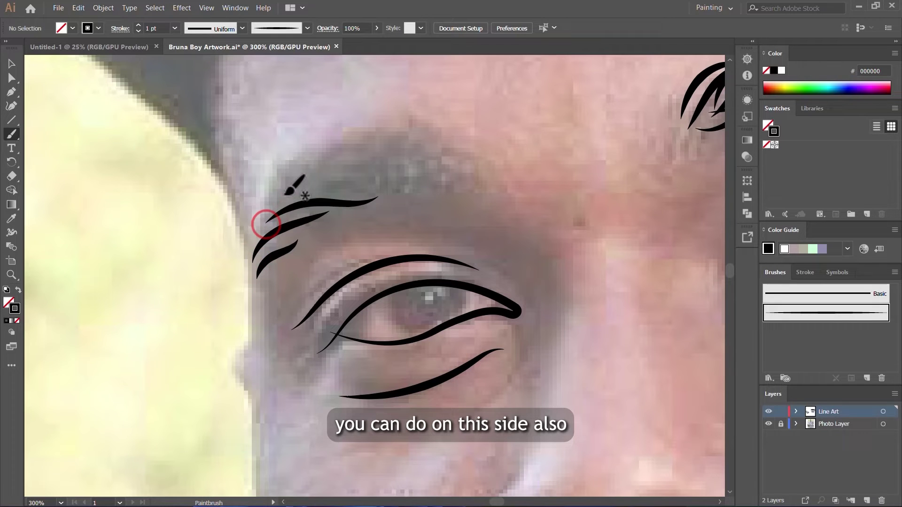
left_click_drag(284, 193, 421, 187)
mouse_move(302, 170)
left_mouse_down()
mouse_move(422, 174)
mouse_move(356, 147)
mouse_move(456, 167)
left_mouse_up()
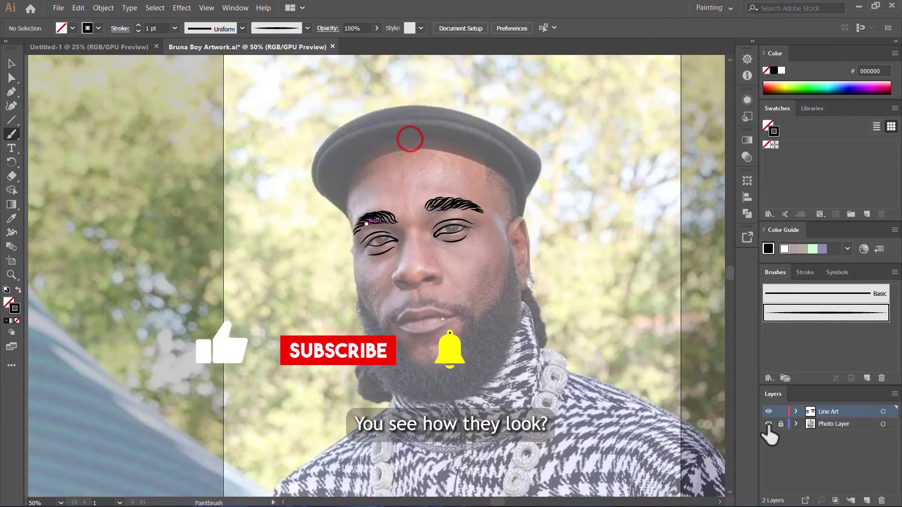
left_click(768, 424)
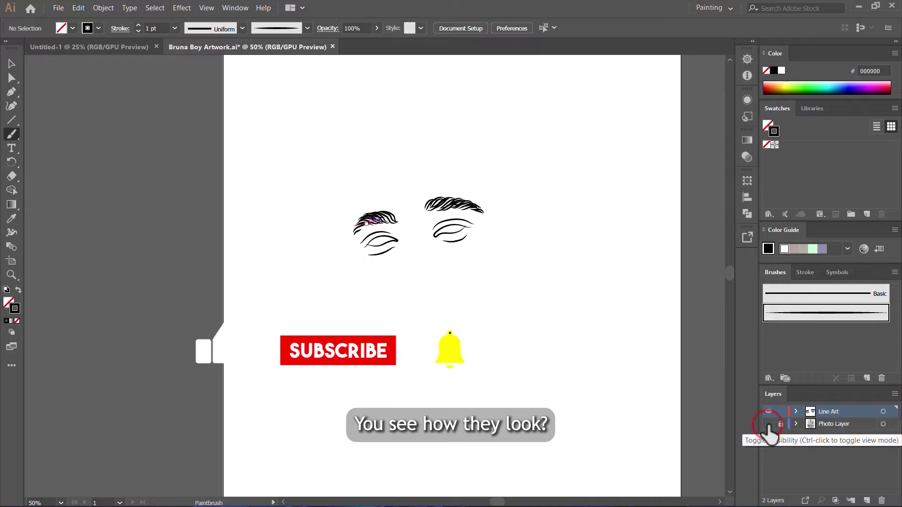
Step: Show the Photo Layer again and select the eye outline on the photo's right side with Direct Selection to examine its anchor points
left_click(769, 425)
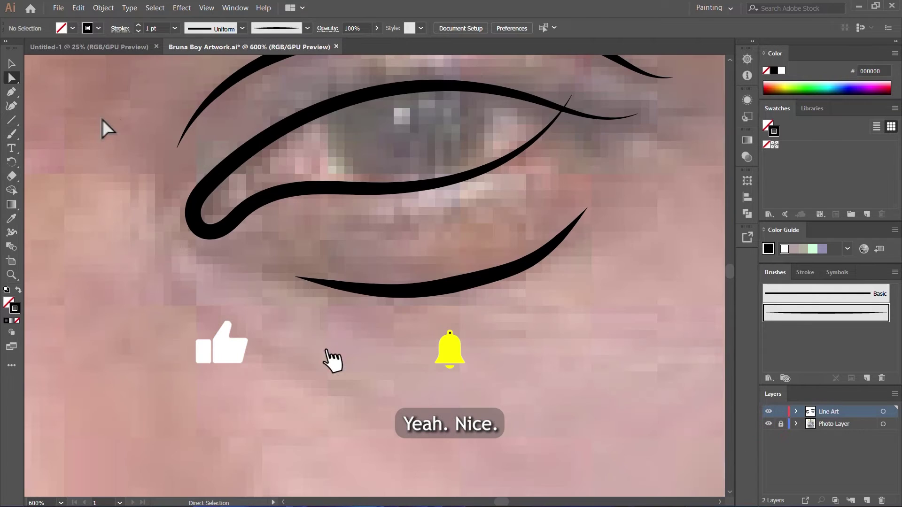
scroll(485, 225, "down", 2)
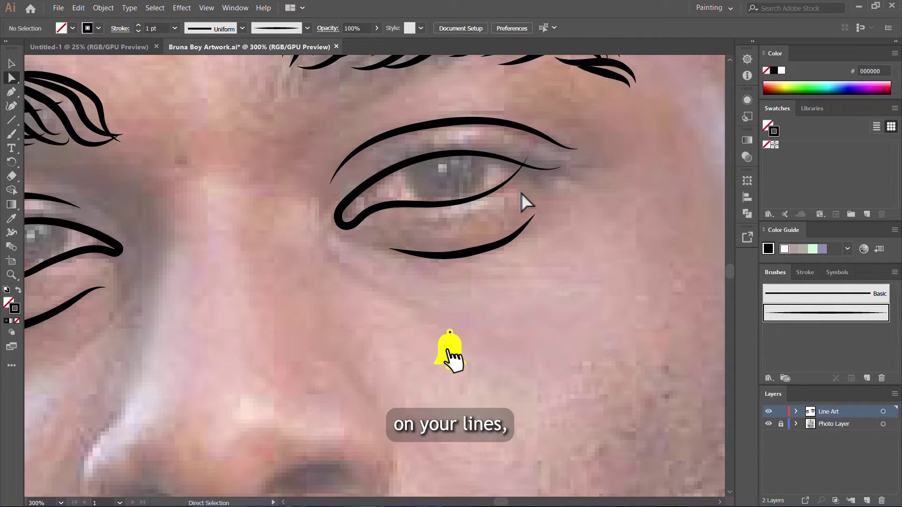
left_click(526, 157)
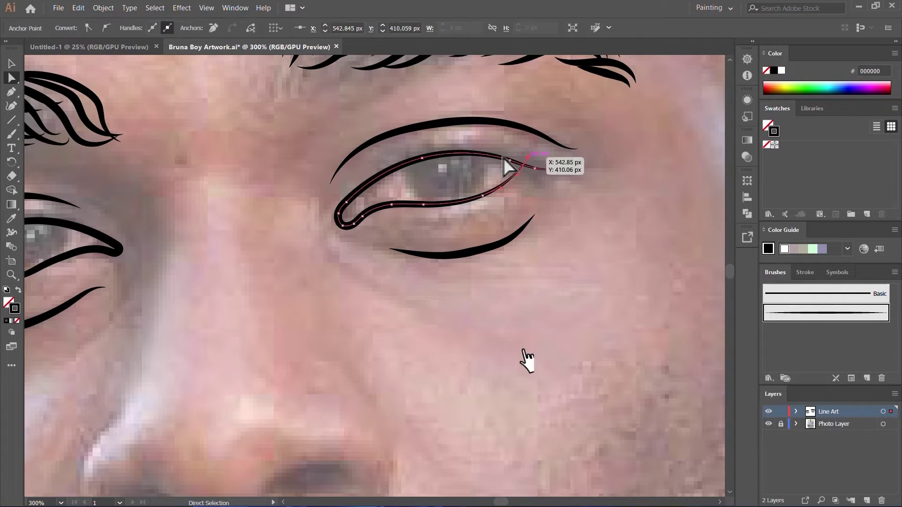
left_click(14, 79)
left_click(67, 80)
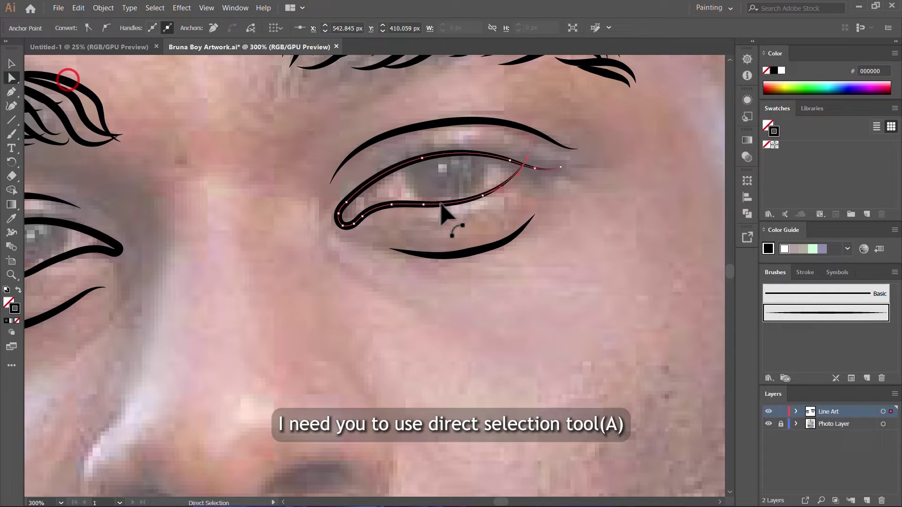
scroll(449, 198, "up", 2)
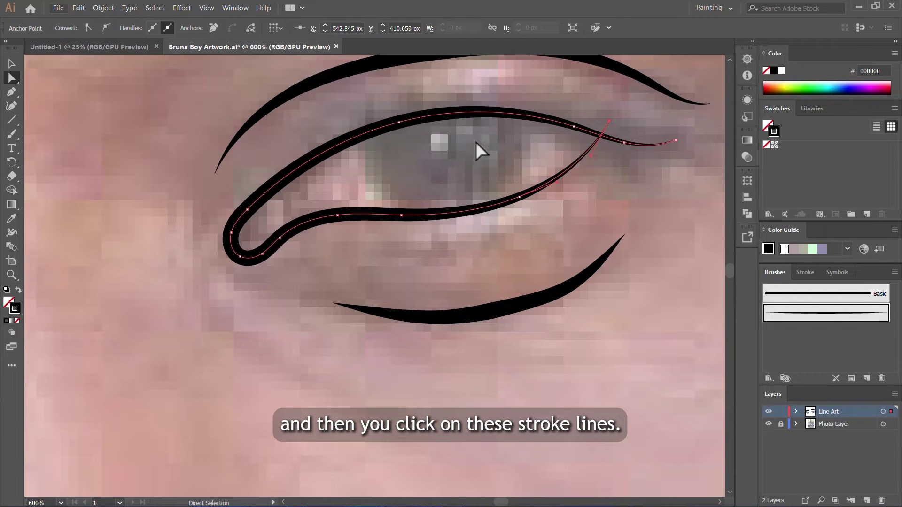
left_click(484, 113)
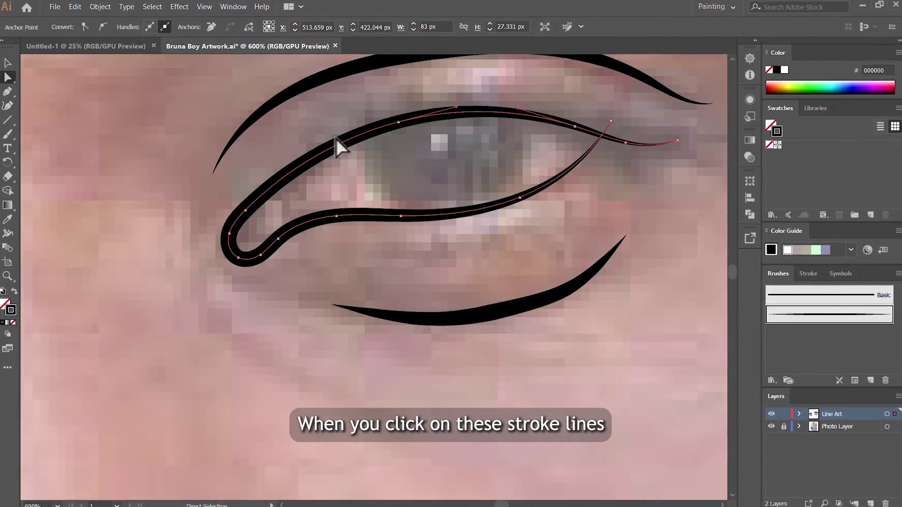
scroll(312, 226, "up", 3)
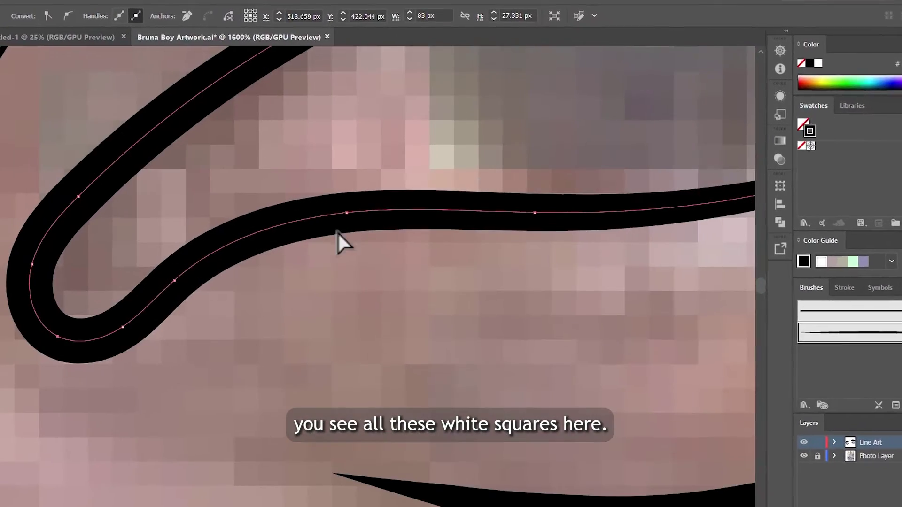
scroll(447, 244, "down", 3)
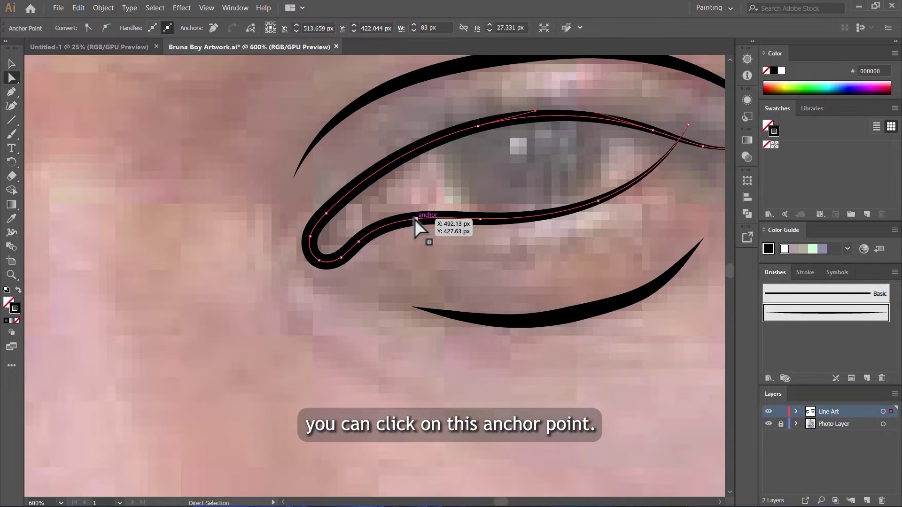
Step: Try reshaping that eye's lower lid line by moving the direction handle of its anchor near the inner corner down and back up
left_click(415, 219)
scroll(418, 219, "up", 5)
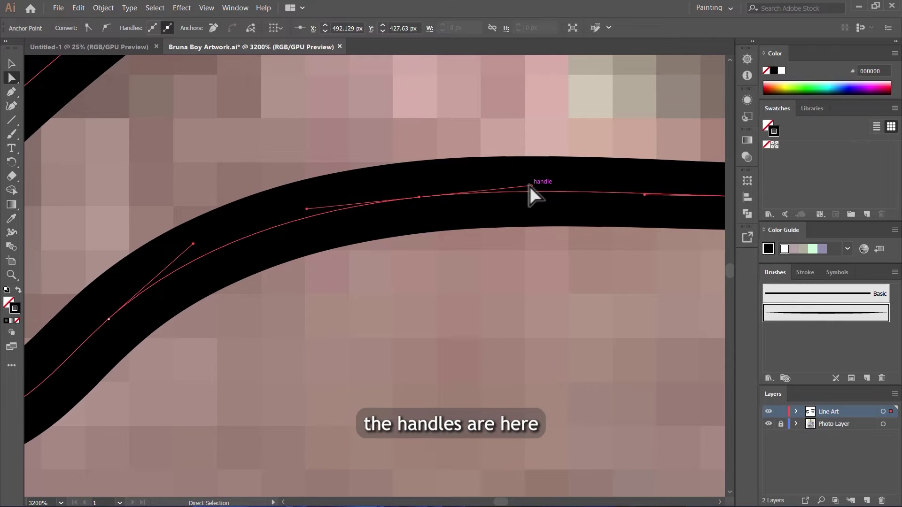
mouse_move(528, 184)
left_mouse_down()
mouse_move(529, 195)
mouse_move(517, 135)
mouse_move(536, 201)
mouse_move(536, 258)
mouse_move(524, 136)
mouse_move(542, 237)
left_mouse_up()
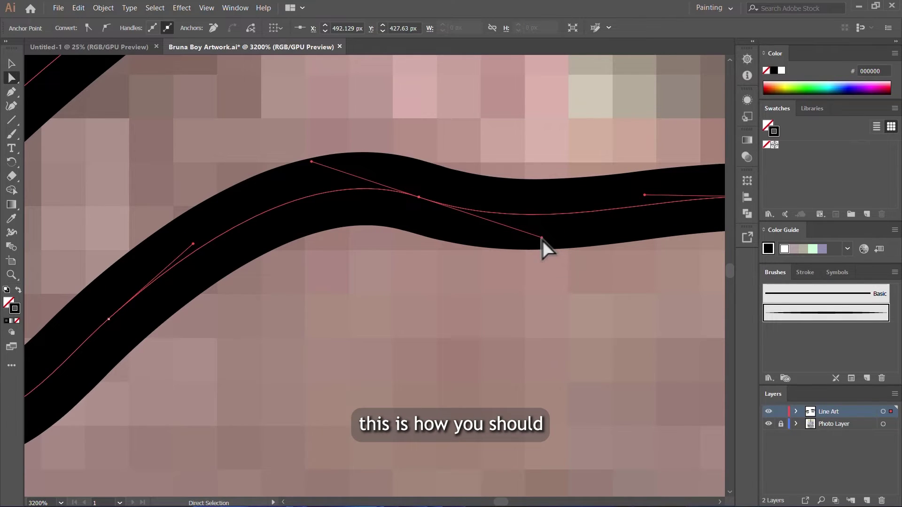
scroll(465, 273, "down", 3)
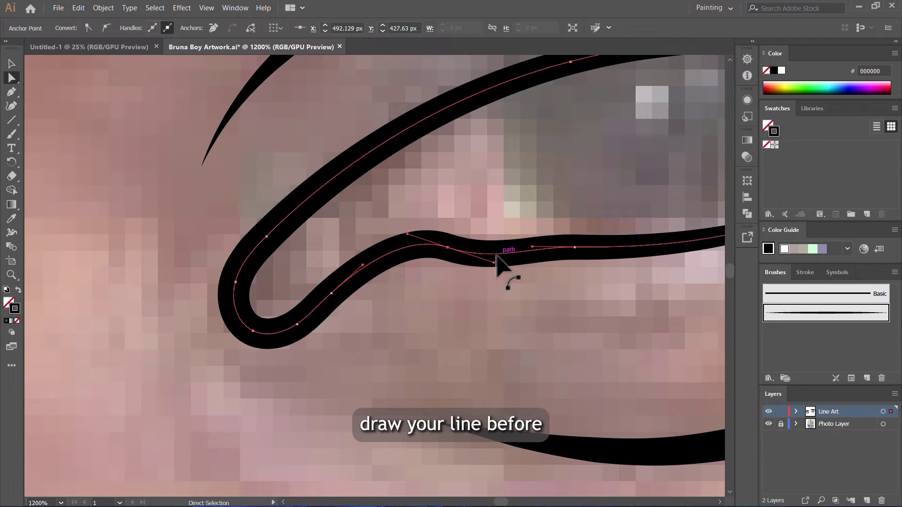
left_click_drag(495, 264, 499, 234)
scroll(499, 236, "down", 5)
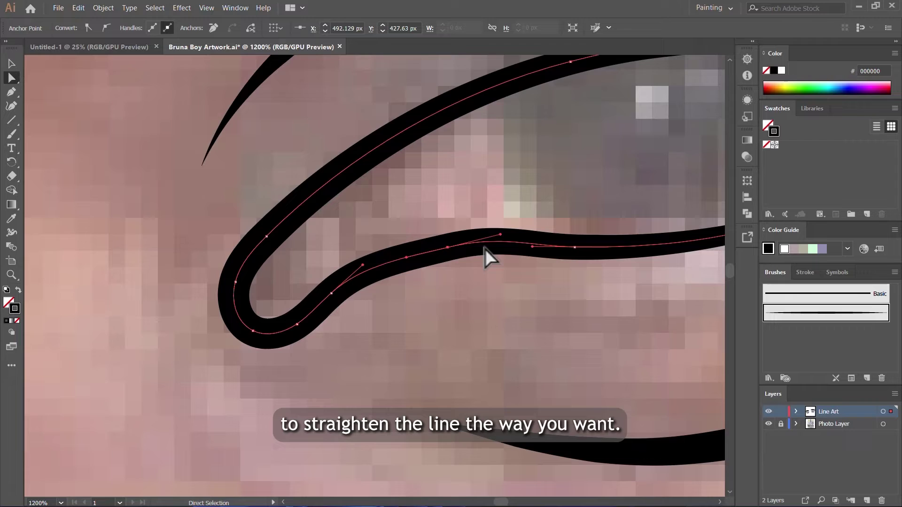
scroll(560, 249, "up", 2)
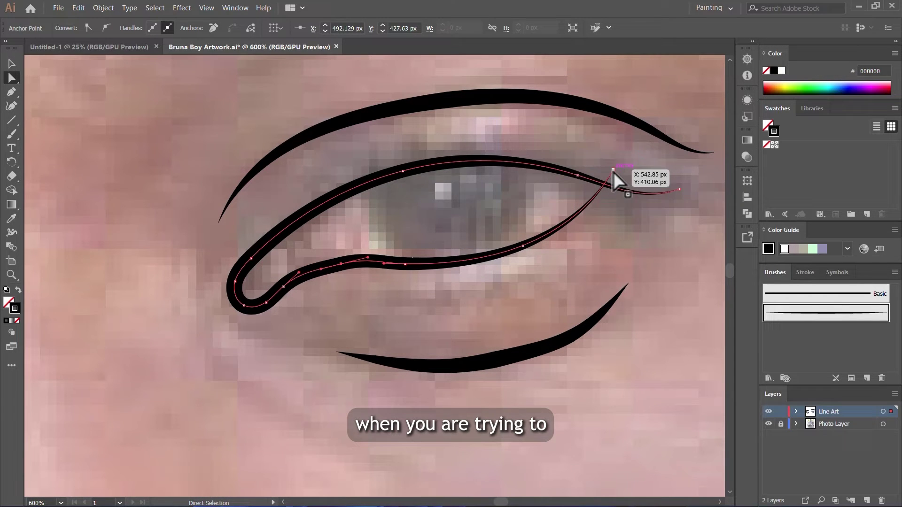
mouse_move(614, 172)
left_mouse_down()
mouse_move(613, 185)
mouse_move(613, 176)
left_mouse_up()
left_click_drag(547, 243, 515, 252)
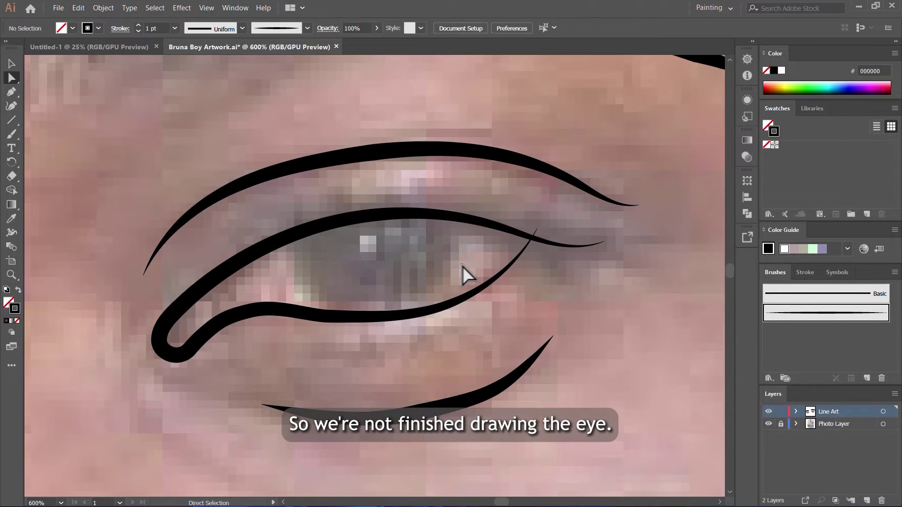
Step: Swap to a black fill without stroke and draw the iris with the Pencil, extending the shape under the upper lid to the outer corner
key("n")
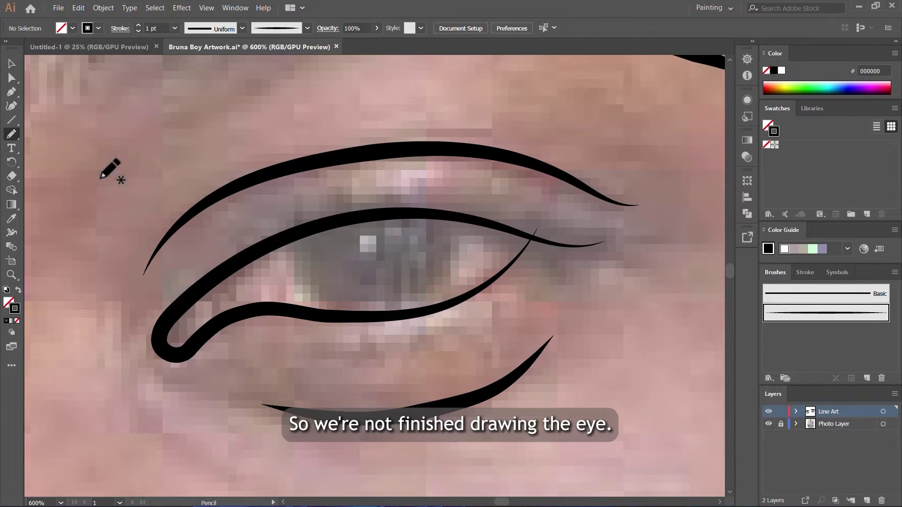
left_click(10, 303)
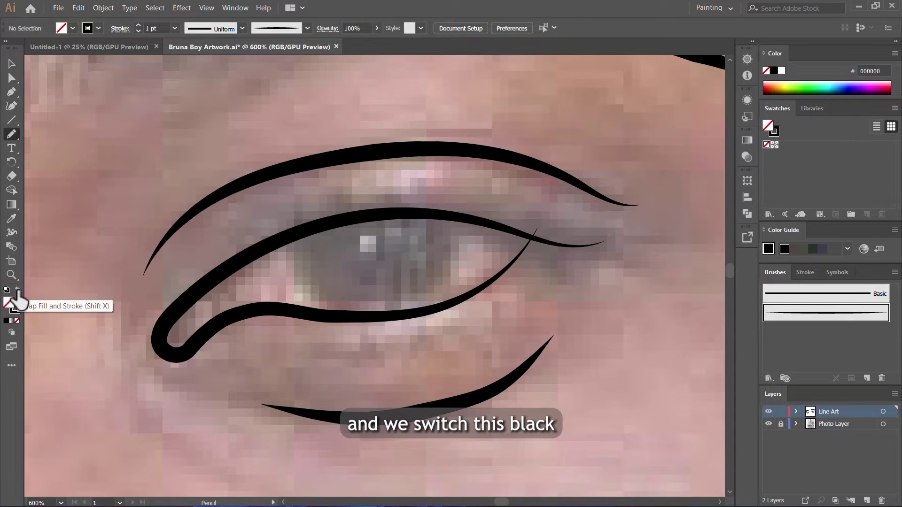
left_click(18, 290)
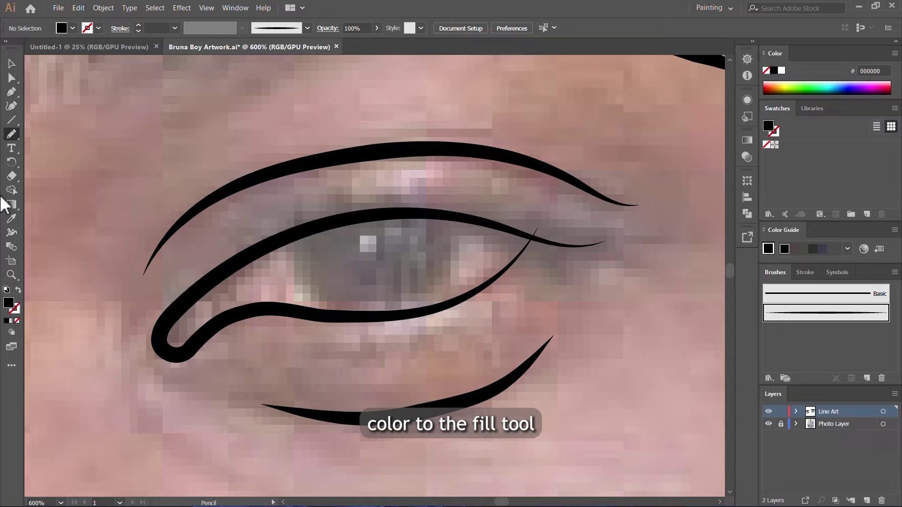
left_click(14, 135)
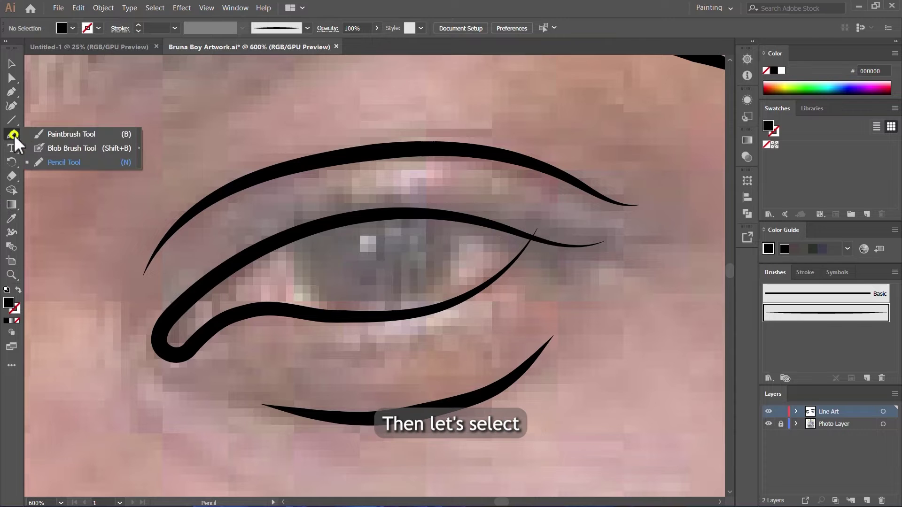
left_click(66, 165)
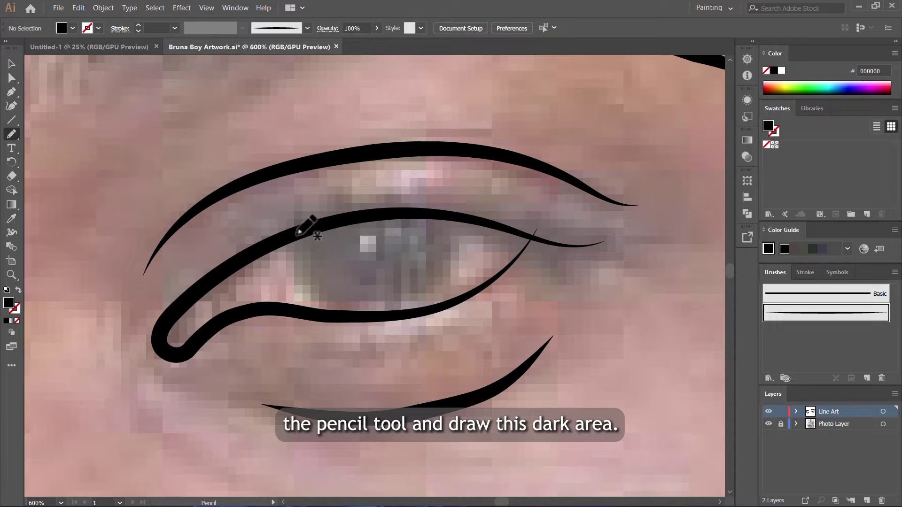
left_click_drag(301, 230, 461, 232)
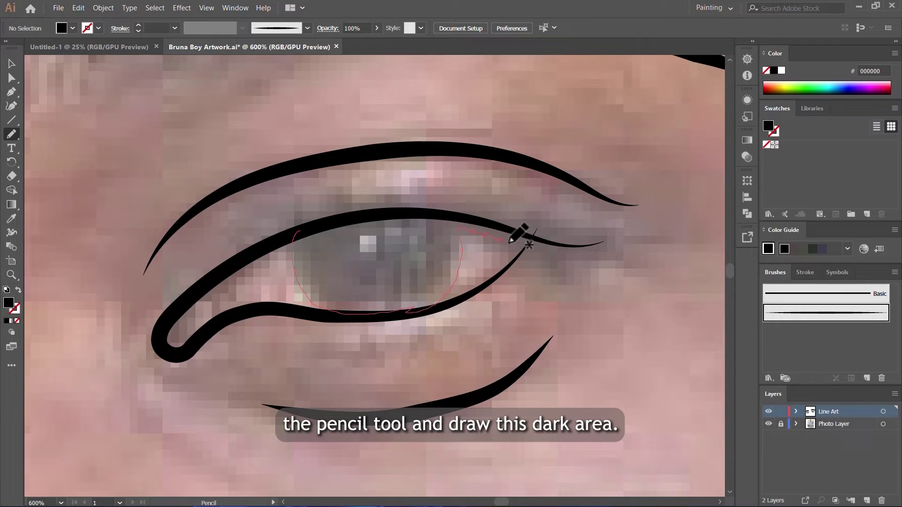
mouse_move(603, 244)
left_mouse_down()
mouse_move(455, 217)
mouse_move(367, 219)
mouse_move(297, 235)
left_mouse_up()
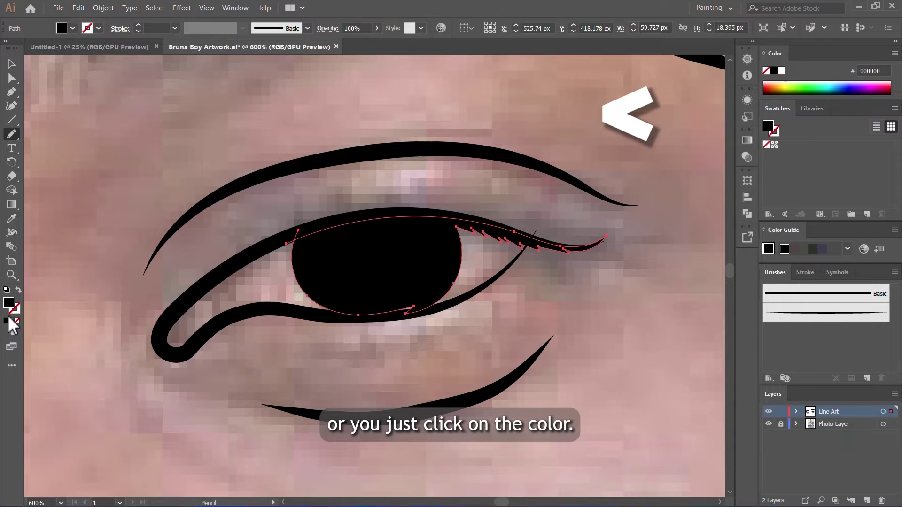
Step: Draw the same solid black iris and upper-lid shading shape with the Pencil in the other eye
key("ctrl+1")
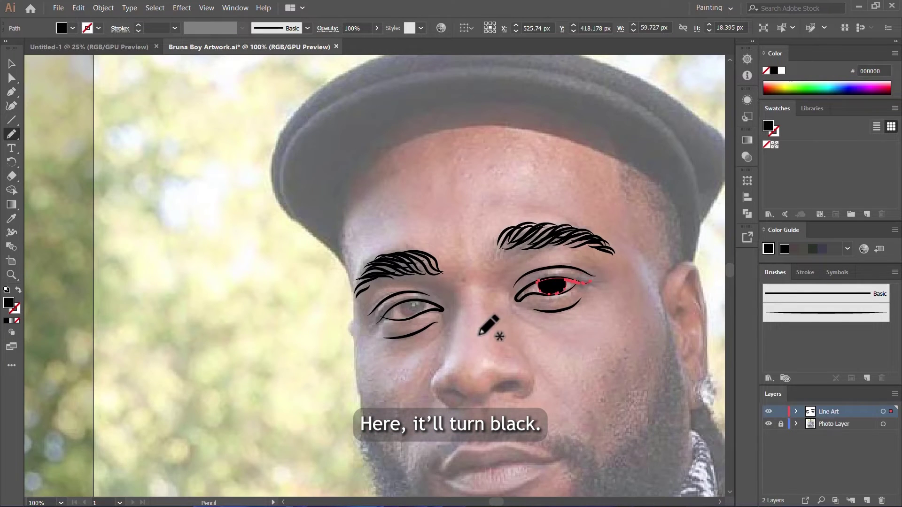
scroll(413, 312, "up", 5)
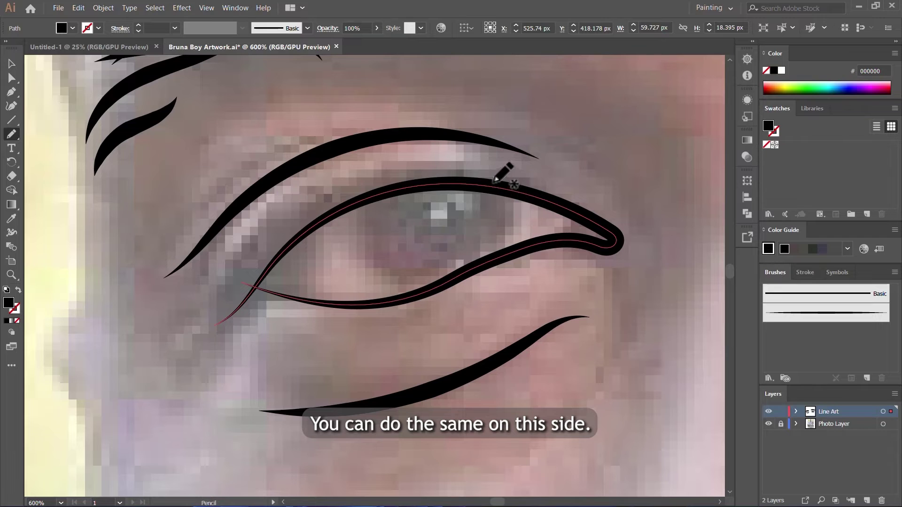
mouse_move(495, 184)
left_mouse_down()
mouse_move(518, 213)
mouse_move(501, 254)
mouse_move(465, 277)
mouse_move(415, 286)
left_mouse_up()
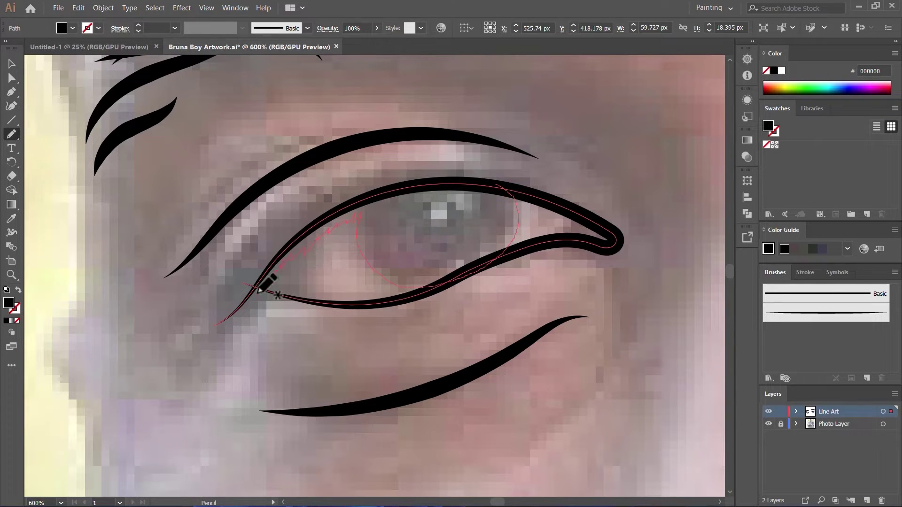
mouse_move(308, 227)
left_mouse_down()
mouse_move(454, 183)
mouse_move(523, 177)
left_mouse_up()
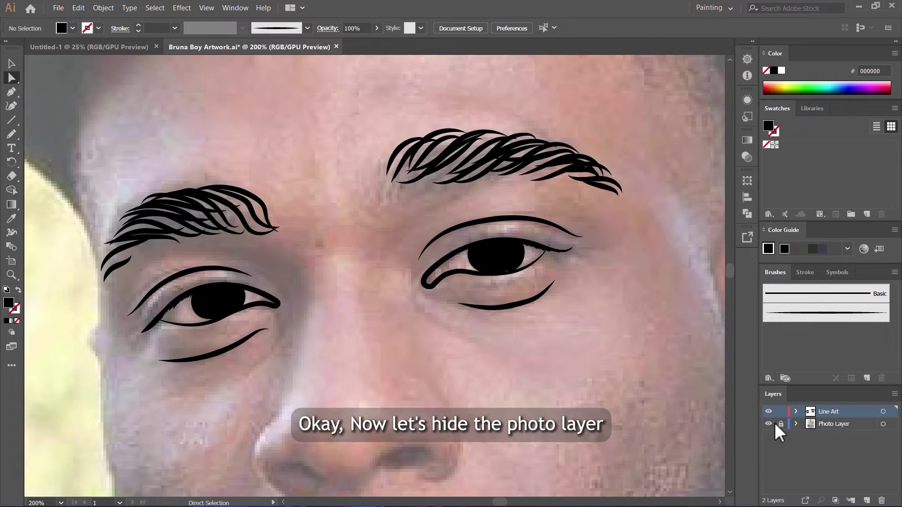
Step: Hide the Photo Layer to examine the eyes and eyebrows on their own, and show it again
left_click(769, 425)
scroll(478, 282, "down", 6)
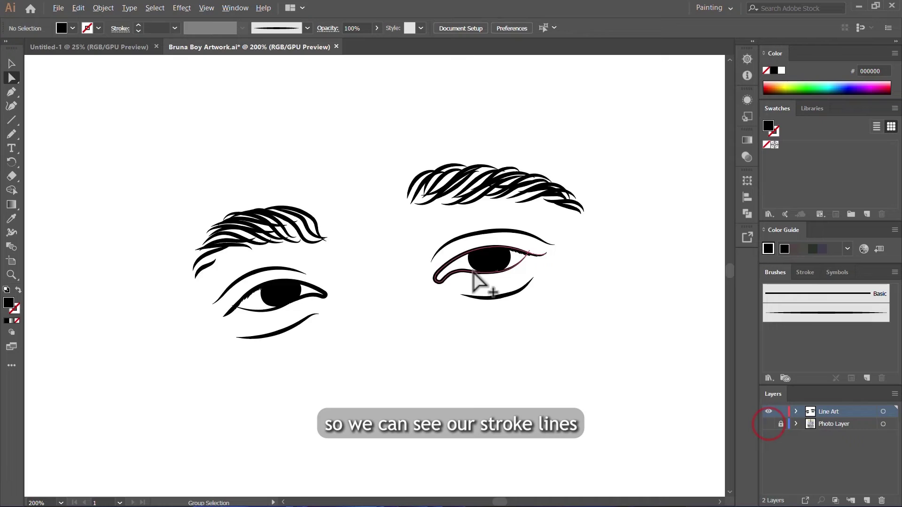
scroll(471, 273, "up", 6)
scroll(469, 271, "down", 6)
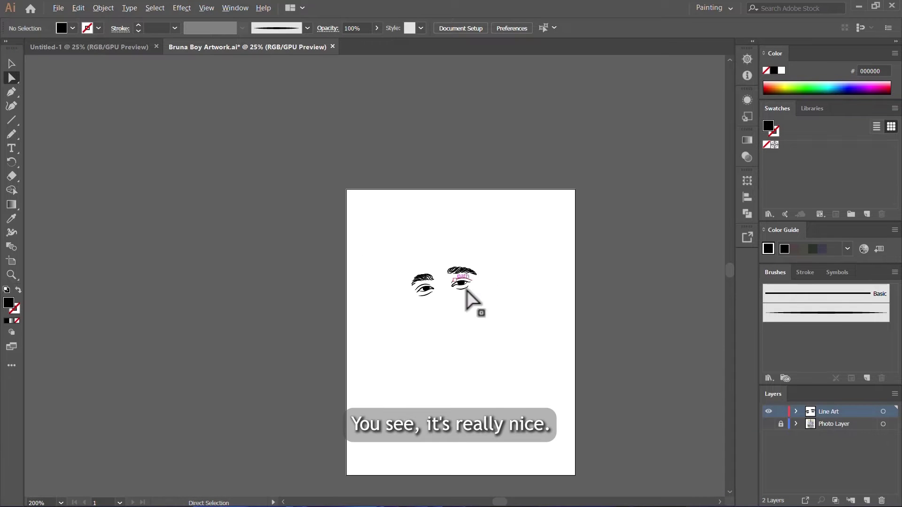
scroll(460, 287, "up", 4)
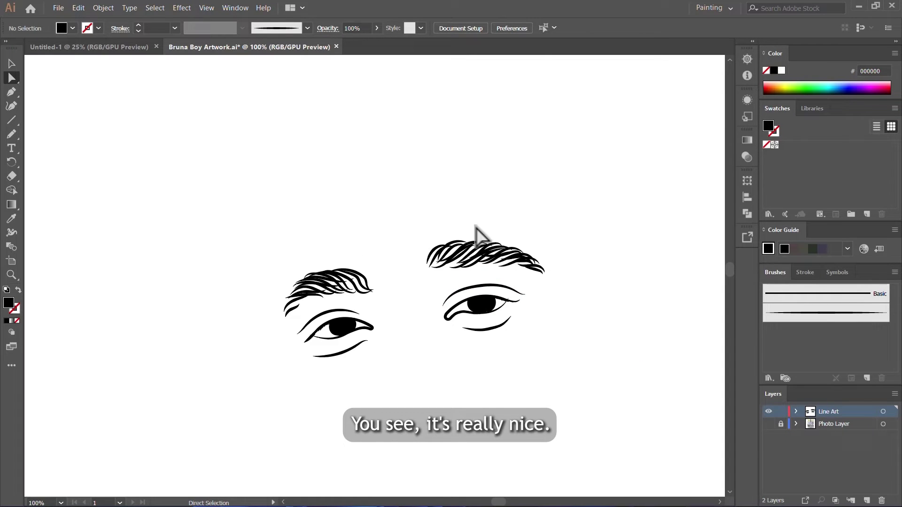
left_click(768, 425)
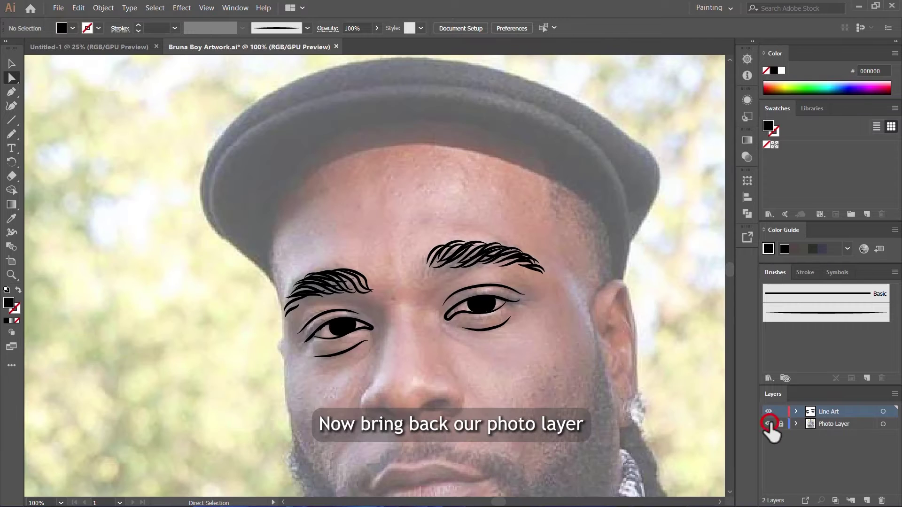
Step: Trace the outer curve of the nose wing on the photo's right side with the Paintbrush and the tapered art brush
scroll(401, 213, "down", 1)
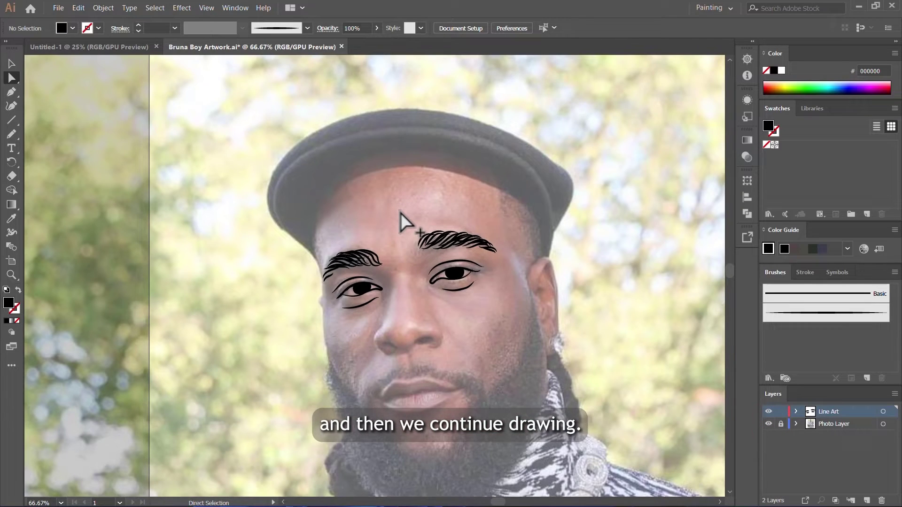
scroll(401, 212, "down", 3)
key("b")
scroll(423, 269, "up", 4)
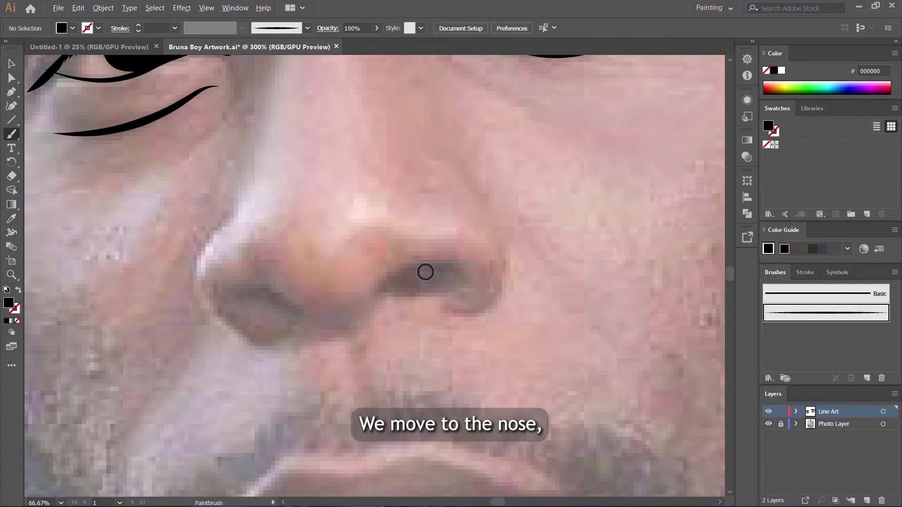
scroll(461, 249, "down", 2)
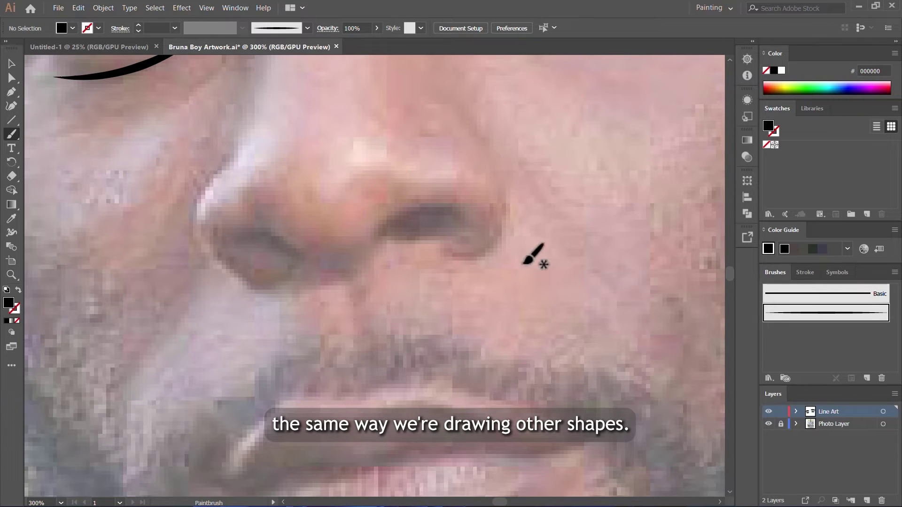
mouse_move(503, 171)
left_mouse_down()
mouse_move(507, 299)
mouse_move(458, 298)
left_mouse_up()
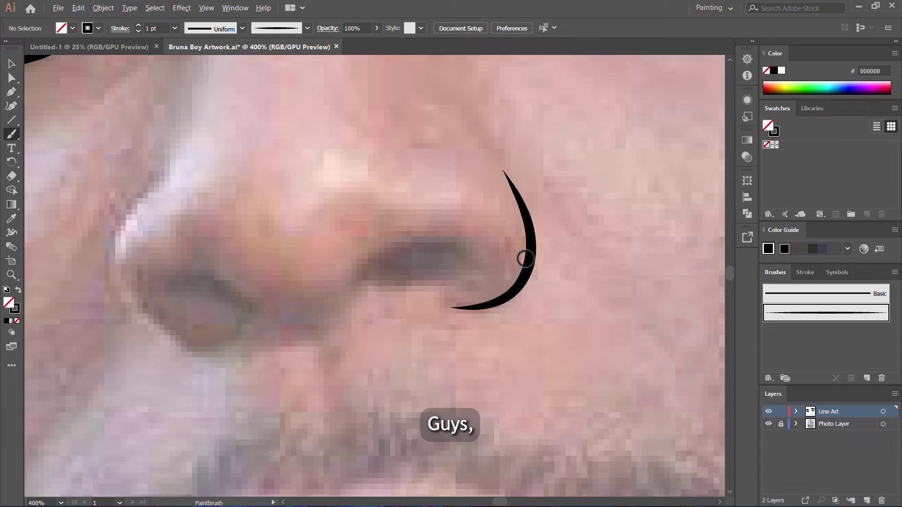
Step: Trace the nostril curve on the photo's right, the wavy nose base and the opposite nose wing with the tapered Paintbrush
scroll(524, 258, "up", 1)
mouse_move(526, 253)
left_mouse_down()
mouse_move(453, 281)
mouse_move(337, 217)
mouse_move(274, 221)
left_mouse_up()
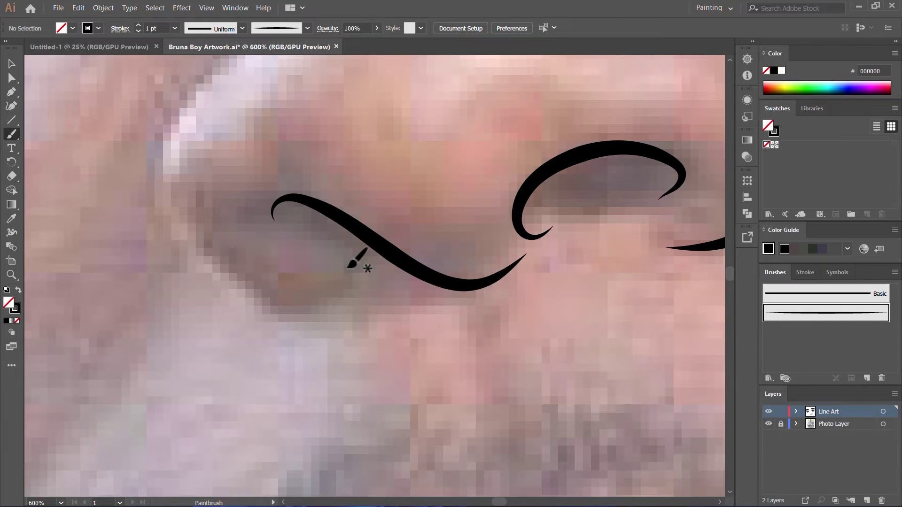
left_click_drag(441, 272, 266, 193)
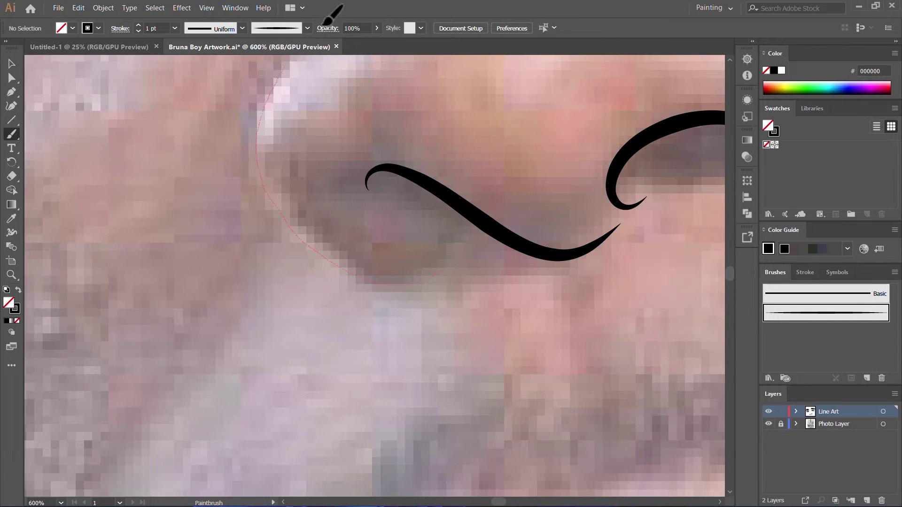
left_click_drag(323, 26, 322, 27)
Step: Hide the Photo Layer to examine the traced nose outline together with the eyes, and show it again
scroll(314, 267, "down", 4)
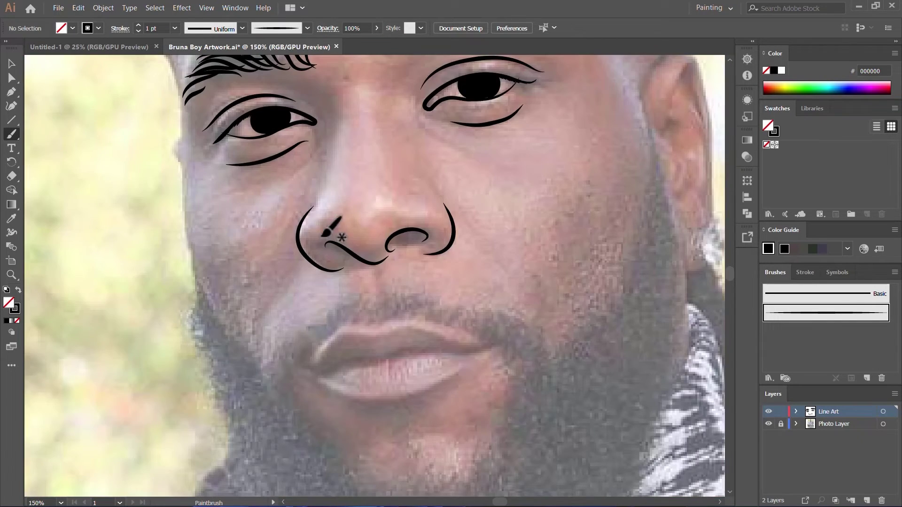
scroll(319, 235, "up", 5)
scroll(469, 306, "down", 7)
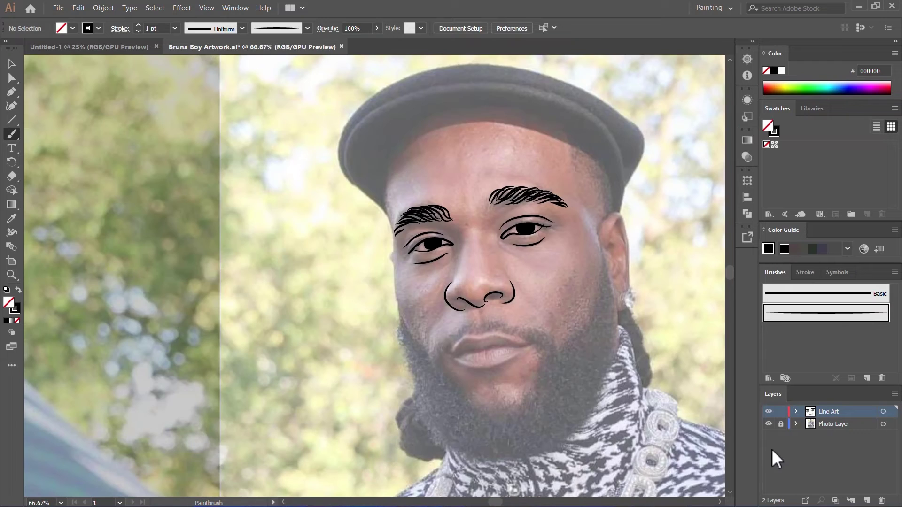
left_click(768, 423)
left_click(768, 424)
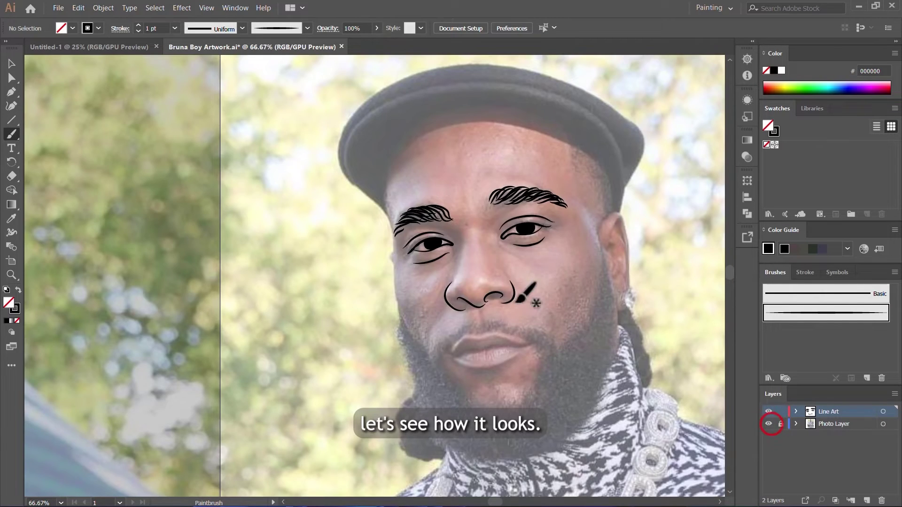
Step: Draw the shadow shape inside the nostril on the photo's right with the Pencil and give it a solid black fill without stroke
scroll(496, 292, "up", 5)
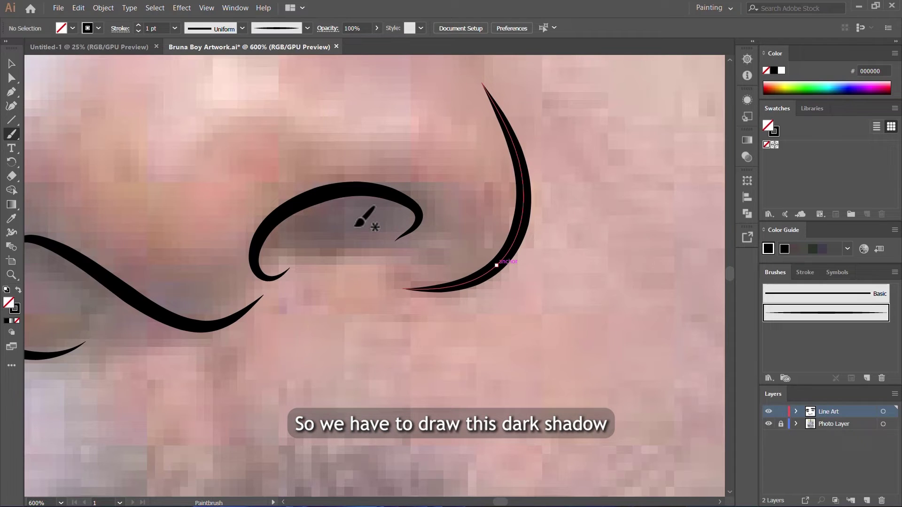
scroll(355, 222, "up", 2)
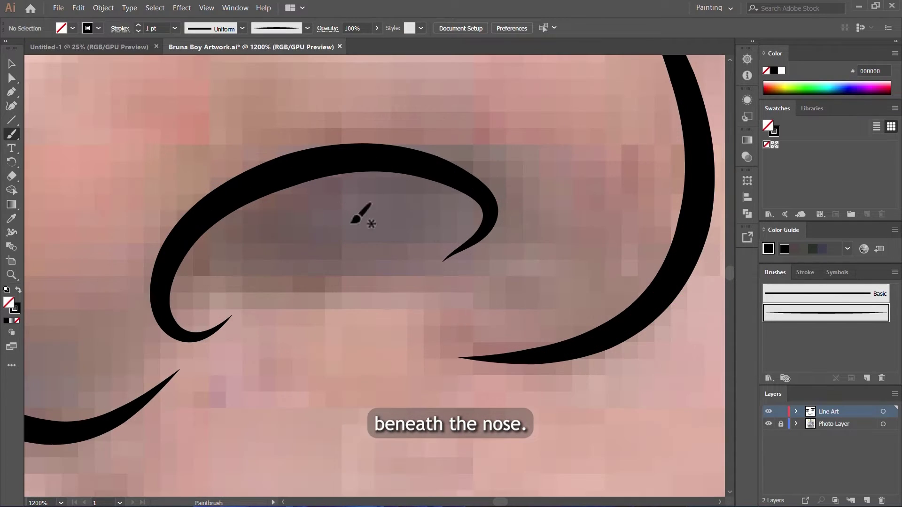
left_click(16, 134)
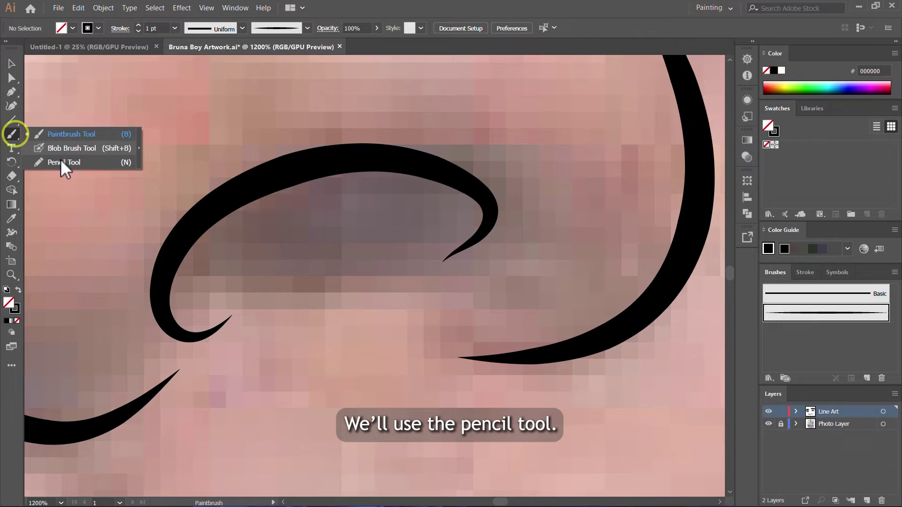
left_click(111, 162)
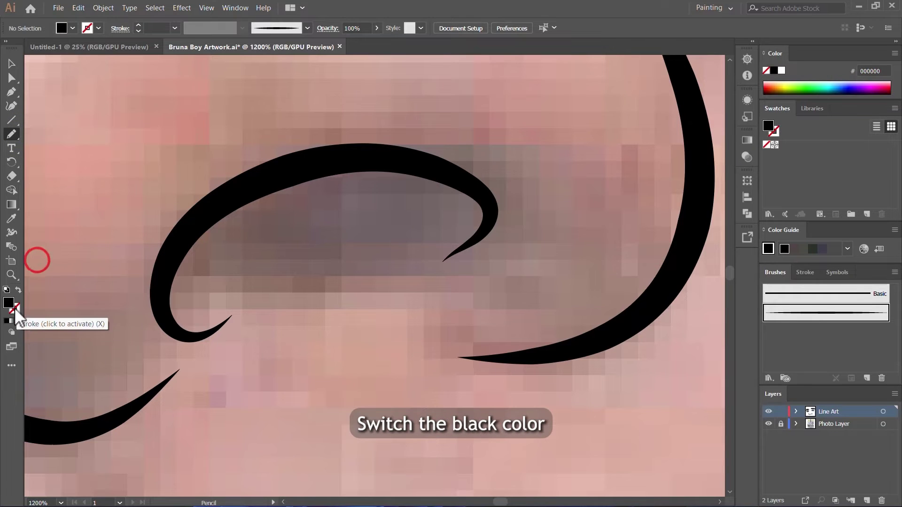
left_click(18, 290)
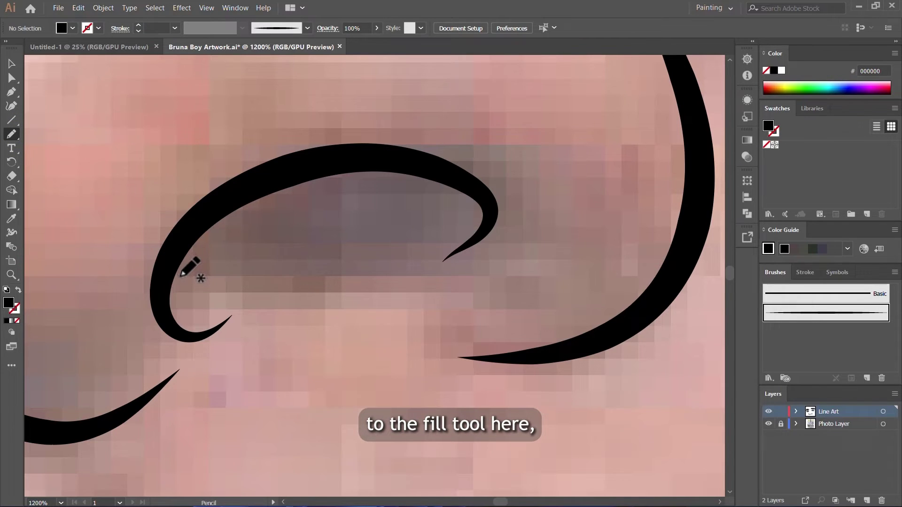
mouse_move(166, 291)
left_mouse_down()
mouse_move(216, 246)
mouse_move(280, 245)
left_mouse_up()
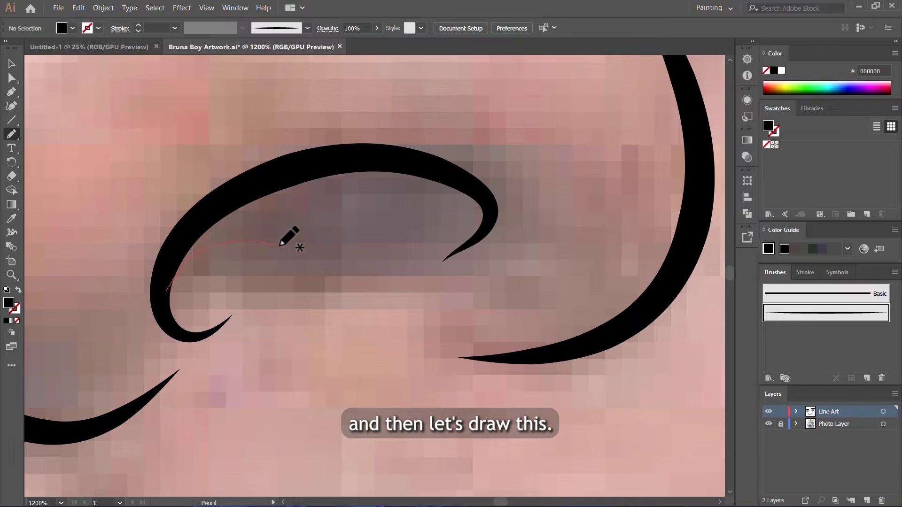
mouse_move(451, 210)
left_mouse_down()
mouse_move(417, 170)
mouse_move(371, 160)
mouse_move(312, 171)
mouse_move(214, 218)
mouse_move(181, 251)
mouse_move(159, 298)
left_mouse_up()
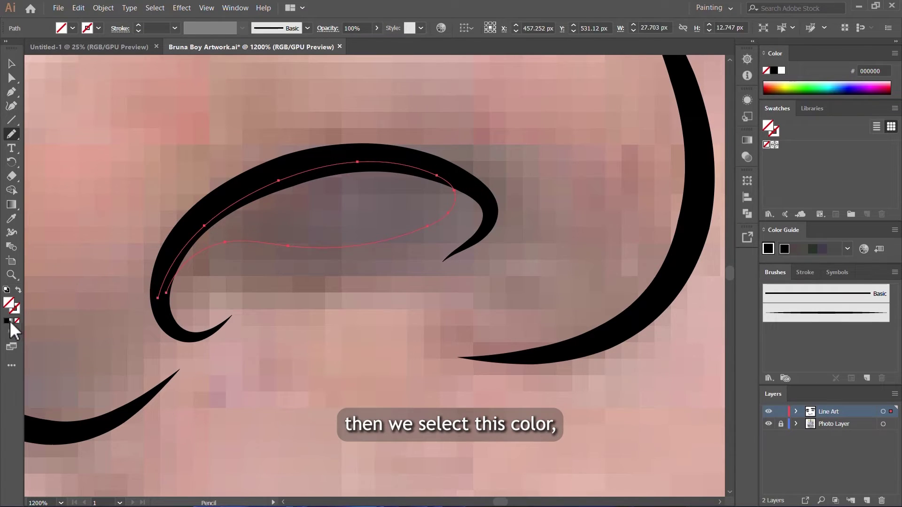
left_click(6, 321)
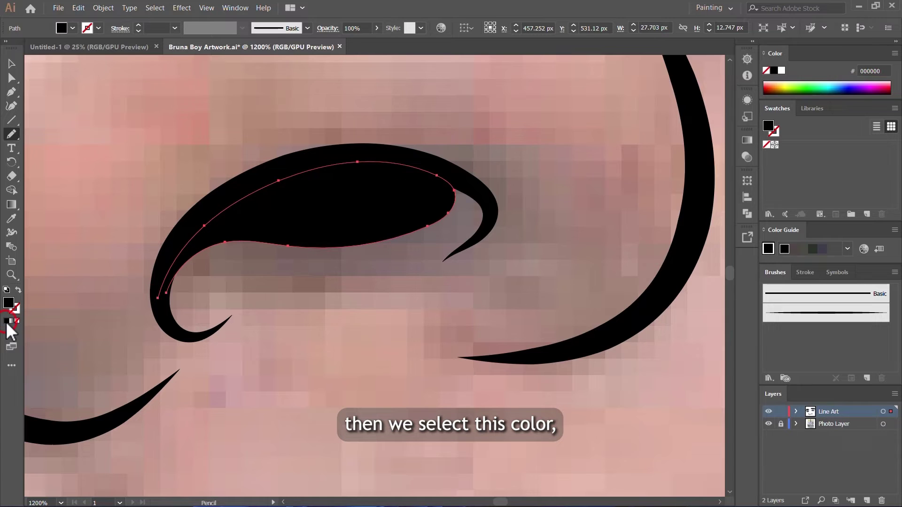
Step: Draw a solid black shadow shape with the Pencil along the curve of the other nostril and the nose base
scroll(465, 241, "down", 10)
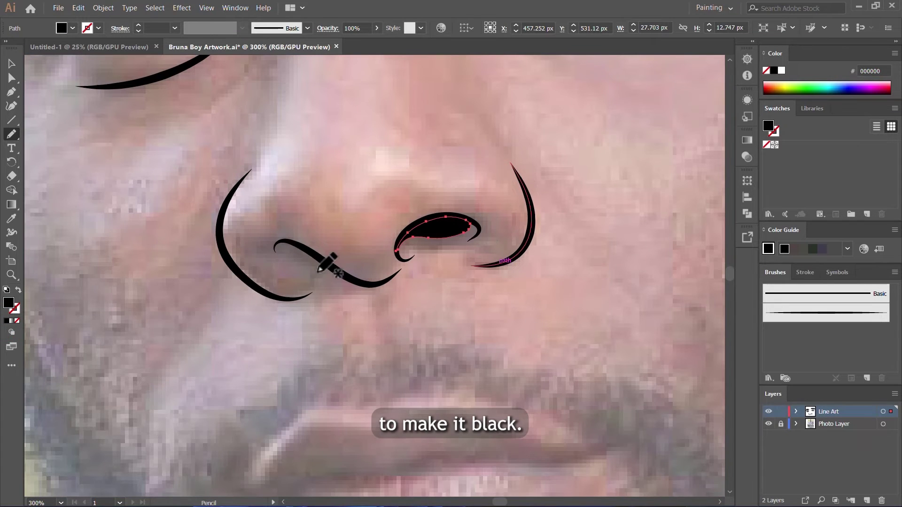
scroll(323, 252, "up", 8)
mouse_move(254, 197)
left_mouse_down()
mouse_move(216, 202)
mouse_move(210, 215)
mouse_move(226, 243)
mouse_move(265, 260)
mouse_move(243, 246)
mouse_move(248, 231)
mouse_move(269, 228)
mouse_move(302, 244)
left_mouse_up()
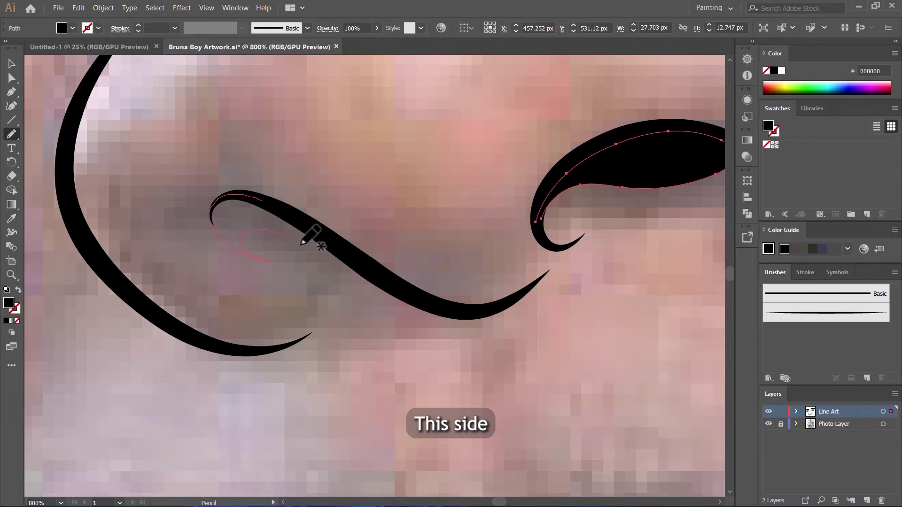
mouse_move(437, 308)
left_mouse_down()
mouse_move(478, 314)
mouse_move(443, 300)
left_mouse_up()
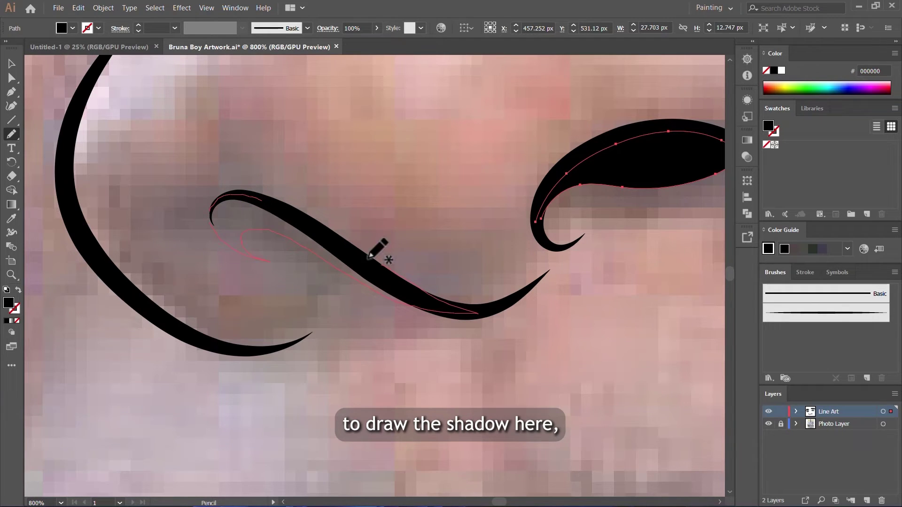
mouse_move(368, 257)
left_mouse_down()
mouse_move(283, 209)
mouse_move(234, 204)
left_mouse_up()
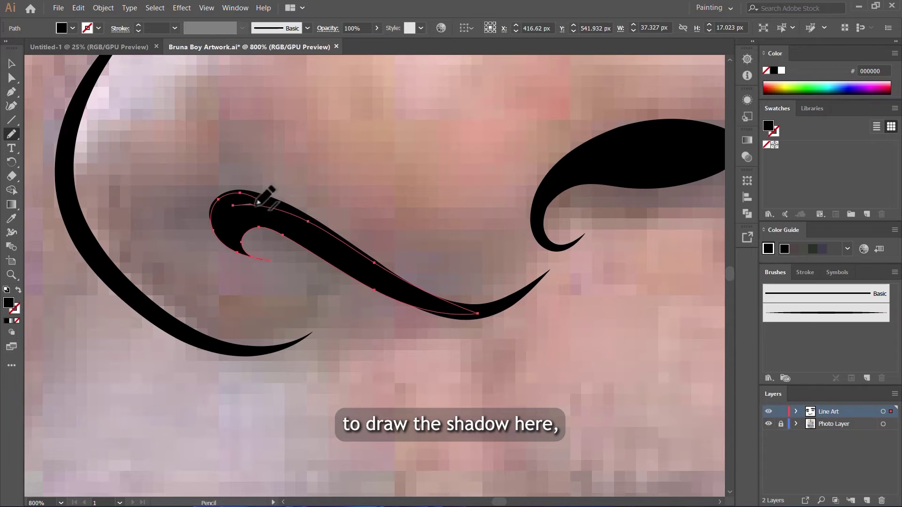
Step: Deselect the nostril shadow, hide the Photo Layer to examine the shaded nose, and show the layer again
scroll(287, 206, "down", 5)
key("v")
left_click(495, 265)
scroll(476, 295, "down", 4)
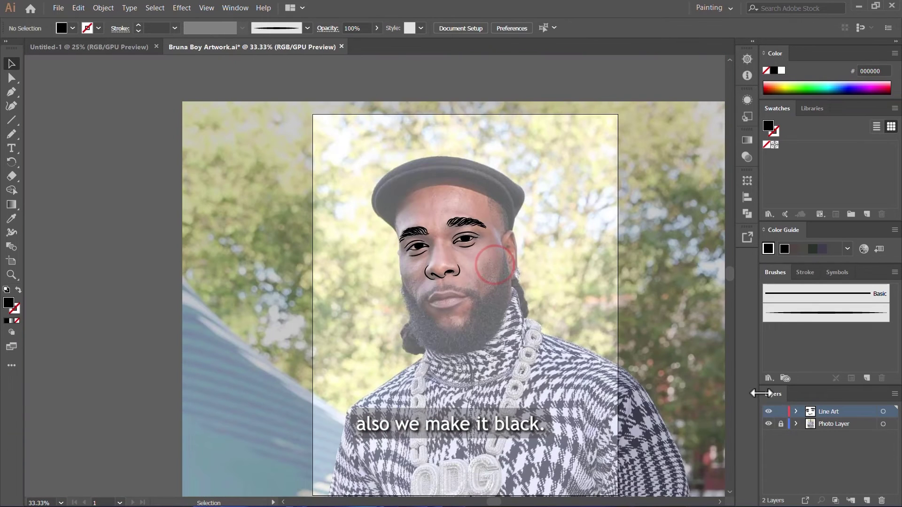
left_click(769, 425)
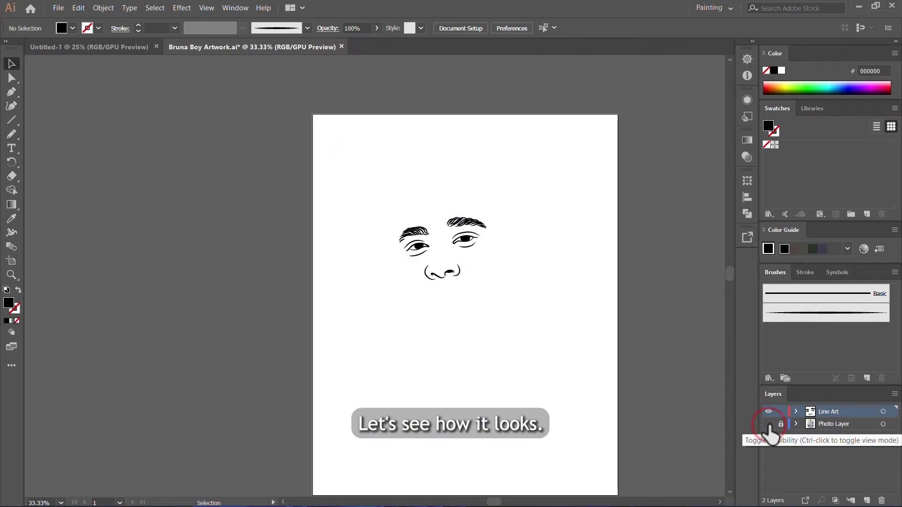
left_click(769, 424)
Step: Trace the ear's outer rim with the tapered Paintbrush and add the lower curve of the earlobe
key("b")
scroll(491, 249, "up", 3)
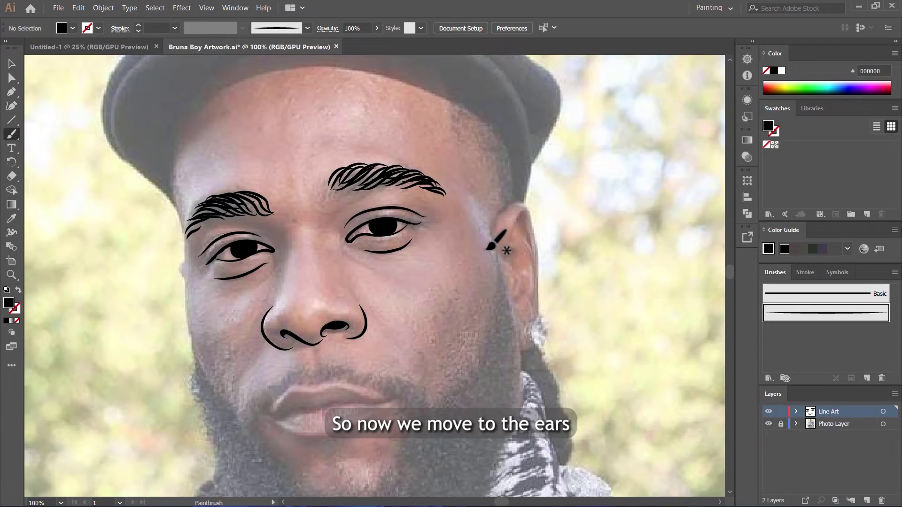
scroll(516, 246, "up", 2)
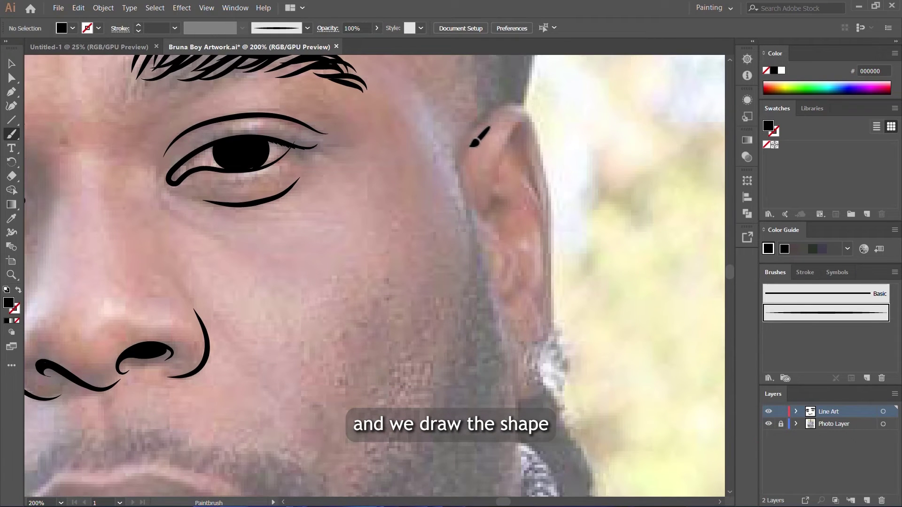
left_click_drag(534, 111, 551, 172)
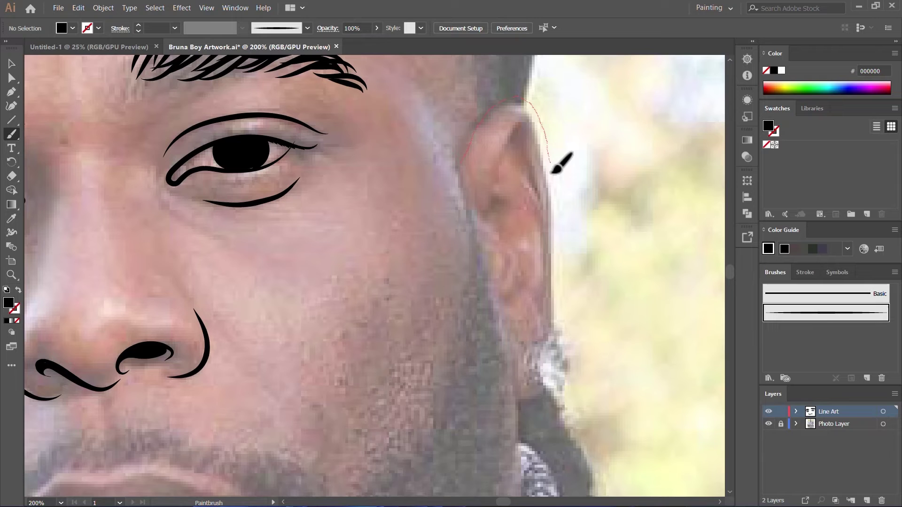
left_click_drag(558, 306, 556, 339)
scroll(557, 292, "down", 4)
scroll(554, 282, "up", 2)
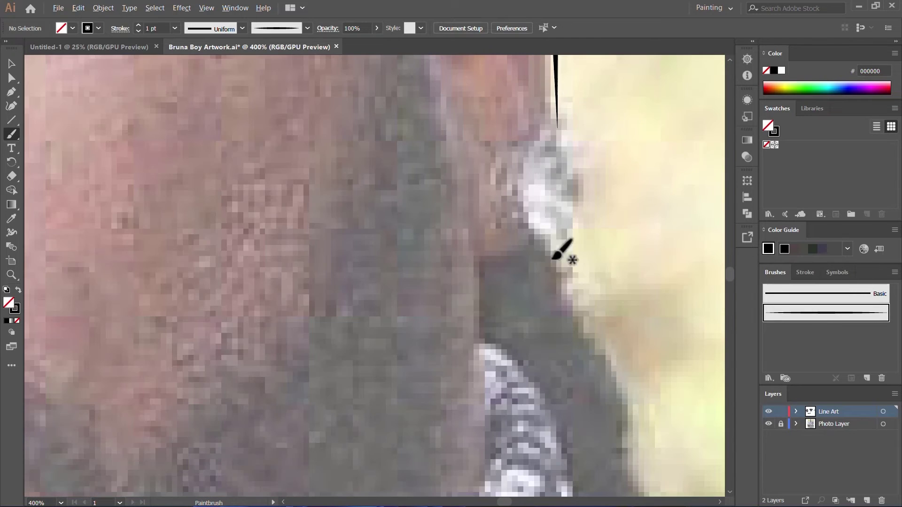
mouse_move(541, 237)
left_mouse_down()
mouse_move(522, 260)
mouse_move(474, 245)
left_mouse_up()
Step: Trace the inner ear folds with the Paintbrush, including the wavy lower fold, a short stroke beside the rim and an upper arc
scroll(506, 268, "down", 5)
scroll(510, 202, "up", 3)
mouse_move(413, 268)
left_mouse_down()
mouse_move(433, 200)
mouse_move(486, 193)
mouse_move(437, 259)
left_mouse_up()
scroll(508, 202, "down", 4)
scroll(517, 197, "up", 5)
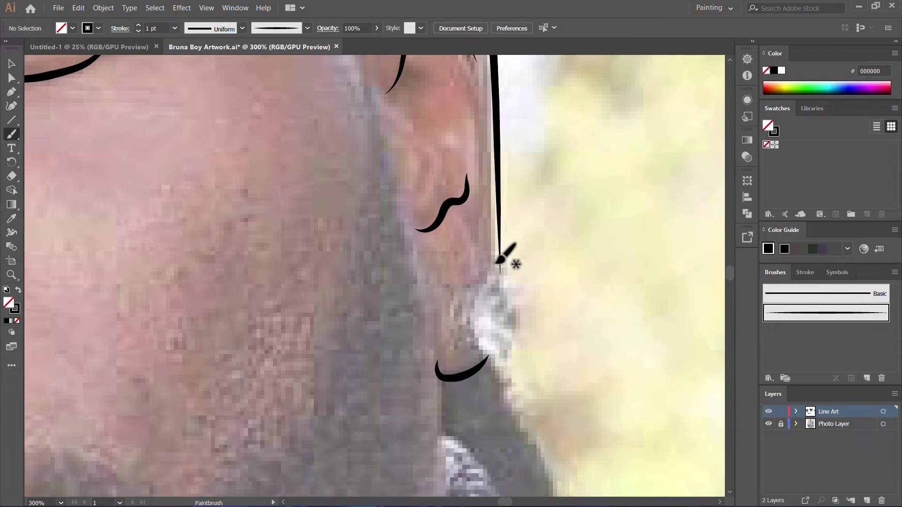
scroll(497, 263, "up", 5)
left_click_drag(480, 264, 480, 307)
scroll(488, 299, "up", 6)
left_click_drag(407, 204, 459, 211)
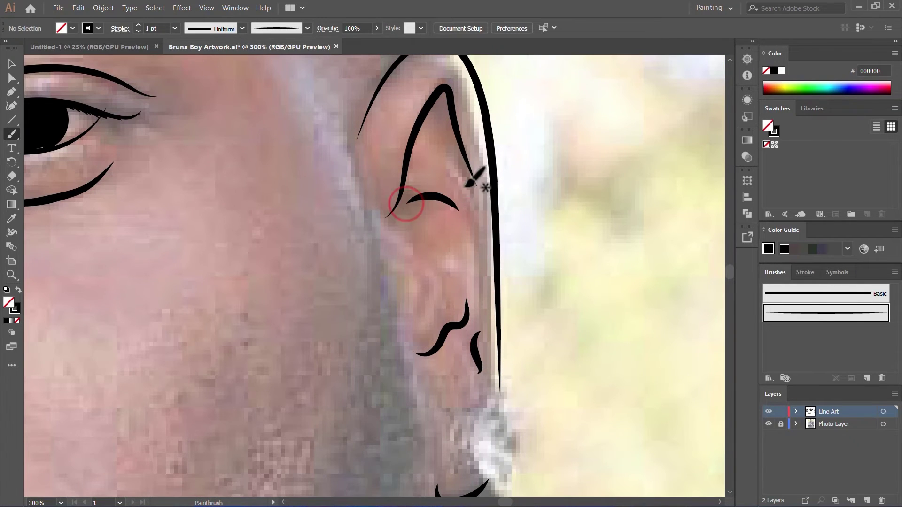
Step: Hide the Photo Layer to examine the ear line art, and show it again
scroll(532, 236, "down", 6)
left_click(768, 424)
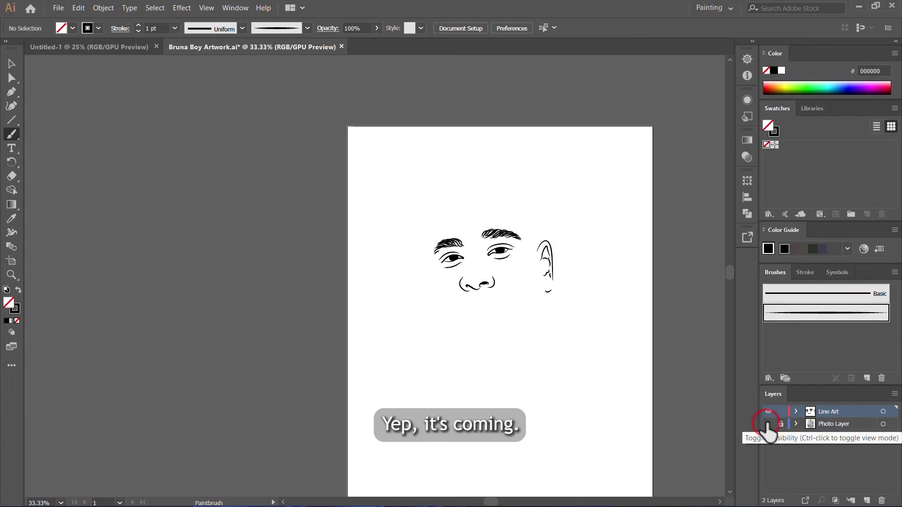
left_click(768, 424)
Step: Redraw the earlobe's lower curve and trace the scalloped outline of the earring with the Paintbrush
scroll(545, 271, "up", 8)
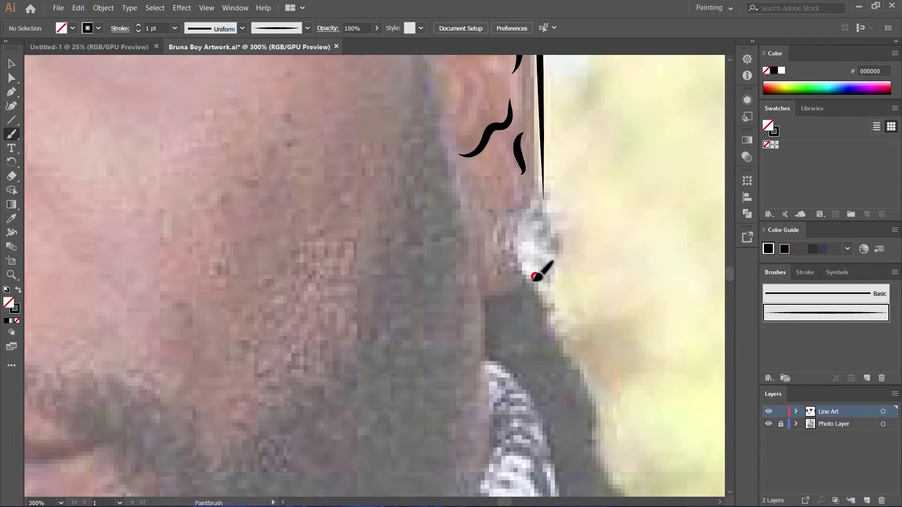
mouse_move(535, 276)
left_mouse_down()
mouse_move(525, 295)
mouse_move(498, 308)
mouse_move(477, 301)
left_mouse_up()
scroll(548, 213, "up", 4)
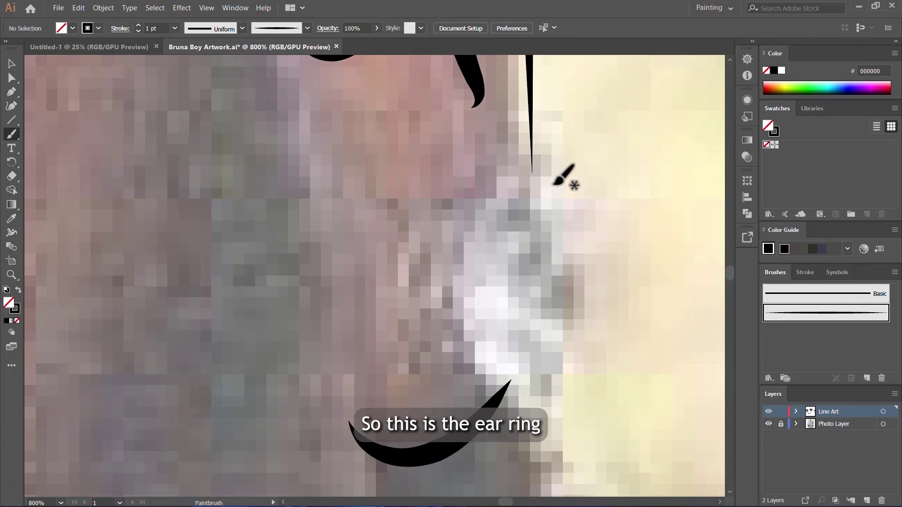
mouse_move(556, 162)
left_mouse_down()
mouse_move(521, 146)
mouse_move(491, 188)
mouse_move(478, 178)
mouse_move(456, 215)
mouse_move(418, 207)
left_mouse_up()
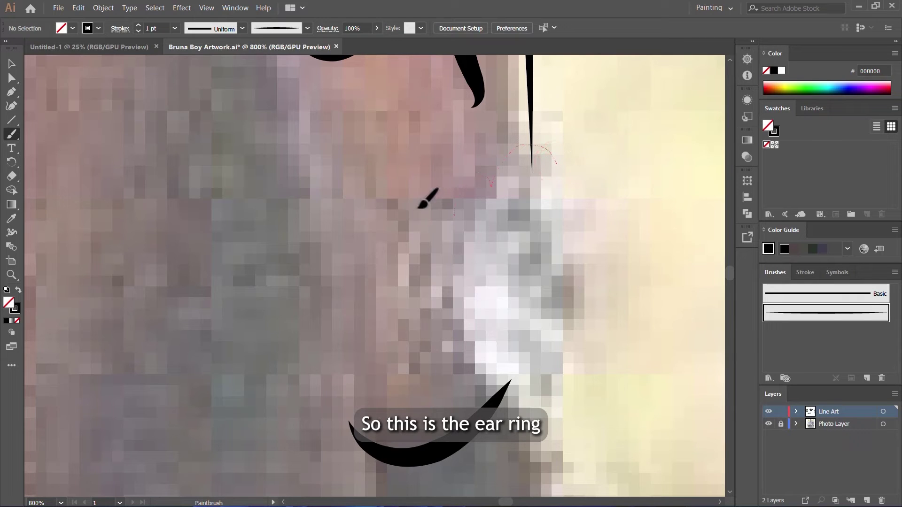
left_click_drag(410, 360, 451, 375)
left_click_drag(532, 443, 530, 443)
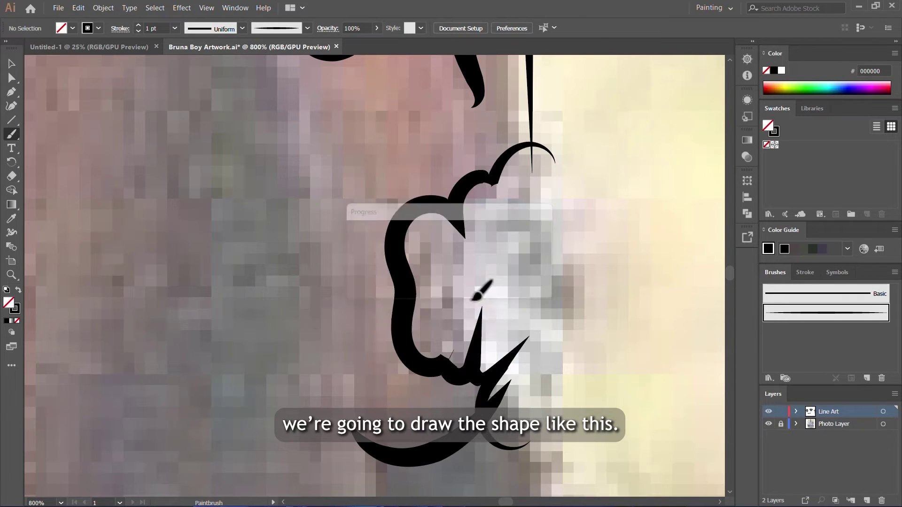
mouse_move(425, 173)
left_mouse_down()
mouse_move(443, 200)
mouse_move(450, 271)
mouse_move(419, 293)
left_mouse_up()
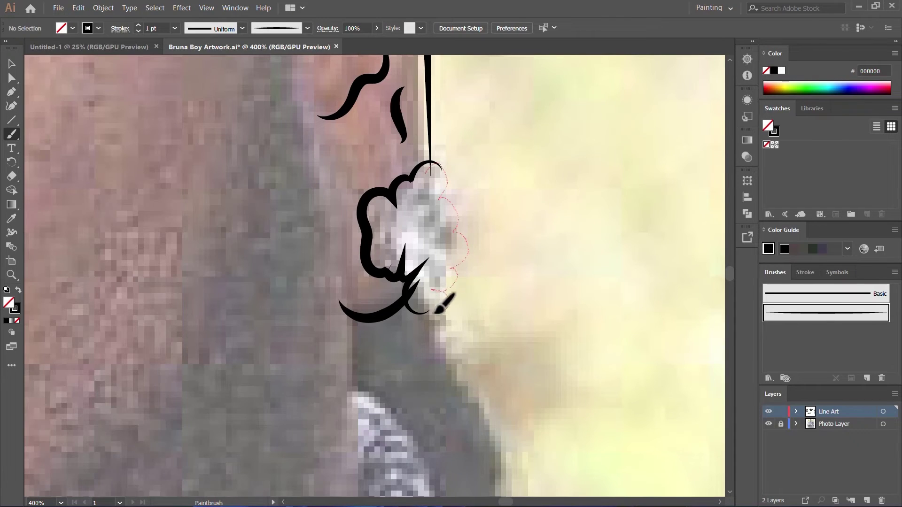
Step: Hide the Photo Layer to examine the earring with the rest of the face, and show it again
scroll(469, 285, "down", 4)
scroll(521, 288, "down", 3)
left_click(769, 424)
left_click(769, 424)
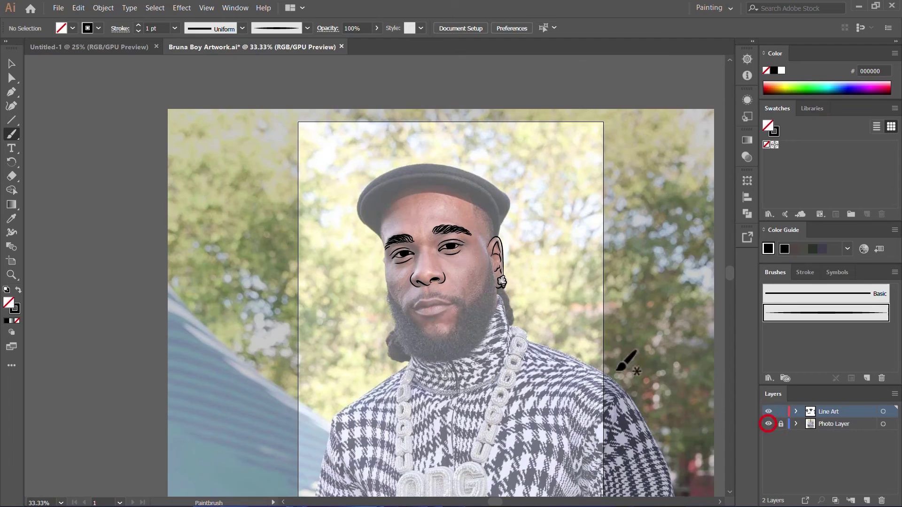
Step: Trace the front inner edge of the ear with the Paintbrush, curving down to meet the wavy lower fold
scroll(451, 314, "up", 3)
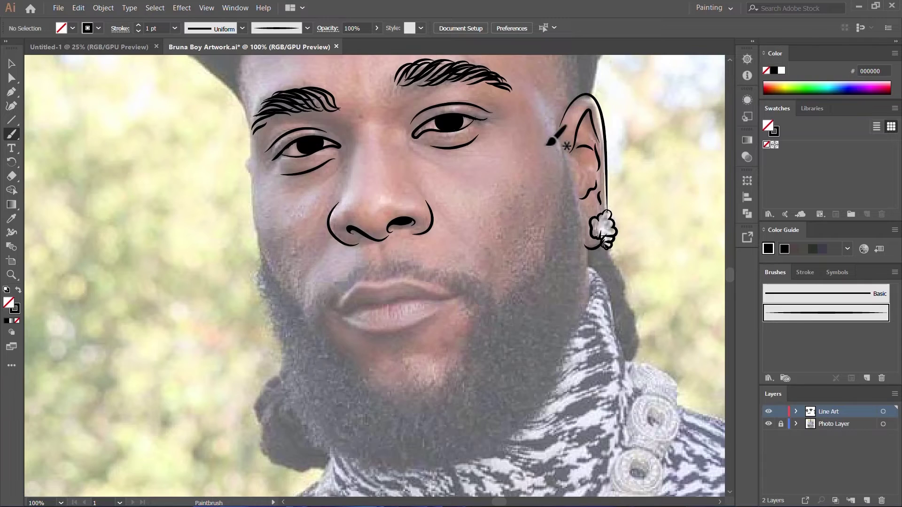
scroll(560, 137, "up", 4)
left_click_drag(544, 135, 578, 185)
left_click_drag(586, 249, 602, 291)
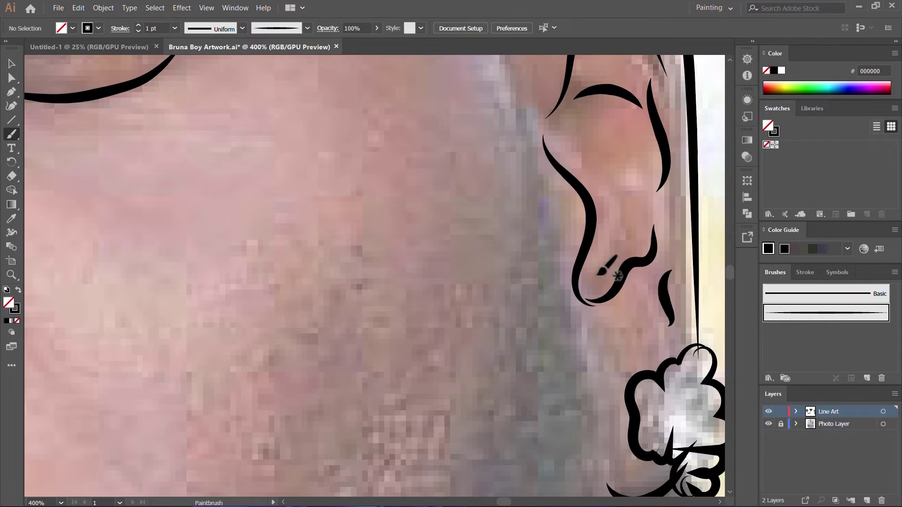
Step: Move the front inner ear curve slightly outward and scale it down so its lower end meets the wavy fold
key("v")
left_click(593, 231)
left_click_drag(611, 221, 592, 224)
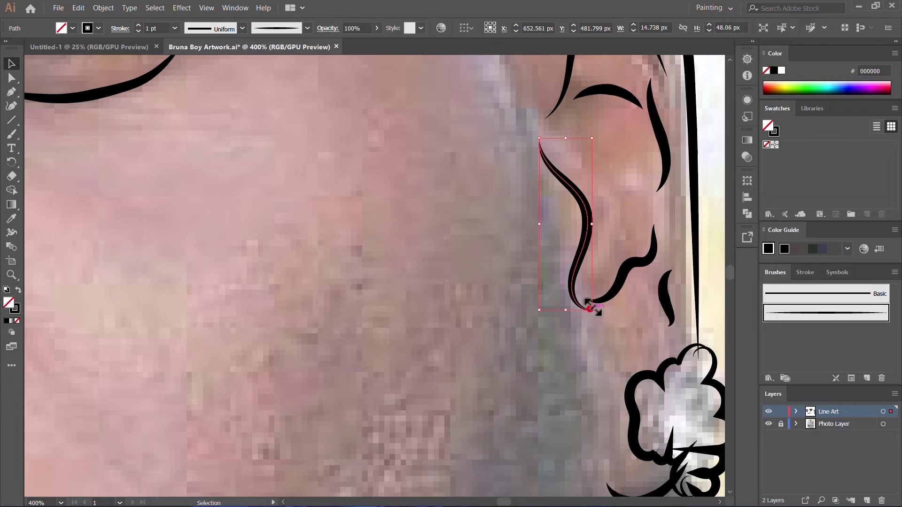
left_click_drag(592, 309, 588, 298)
left_click(606, 239)
Step: Hide the Photo Layer to examine the ear together with the other features, and show it again
scroll(606, 240, "down", 6)
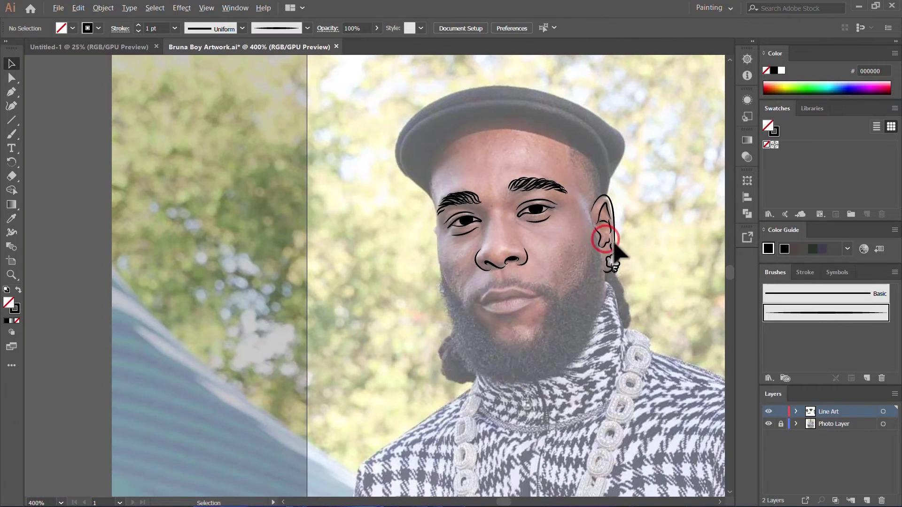
left_click(768, 424)
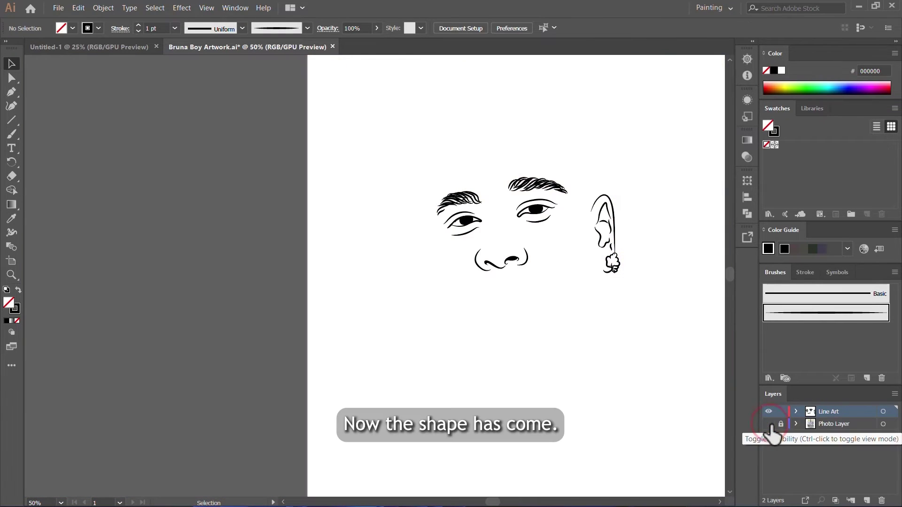
left_click(768, 424)
Step: Trace the upper lip, the lower lip and the wavy parting line between them with the Paintbrush
key("b")
left_click_drag(522, 299, 484, 241)
scroll(481, 241, "up", 4)
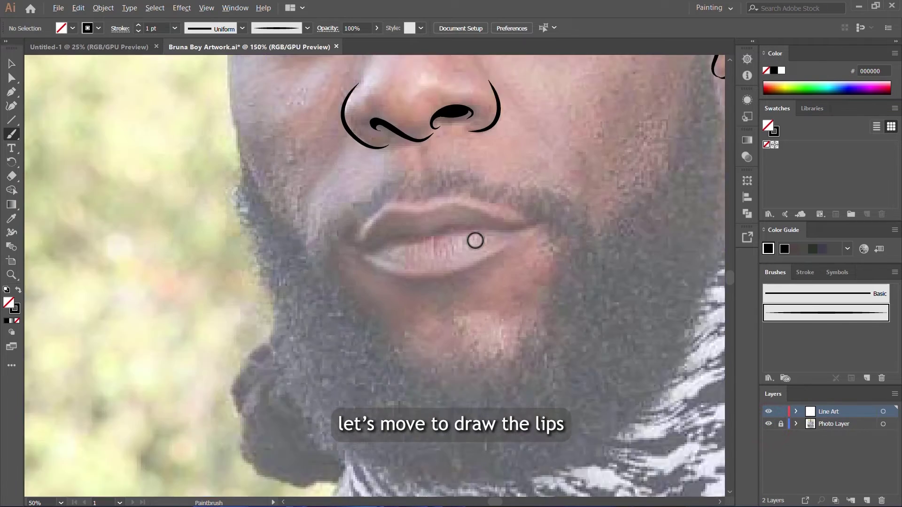
scroll(482, 238, "up", 2)
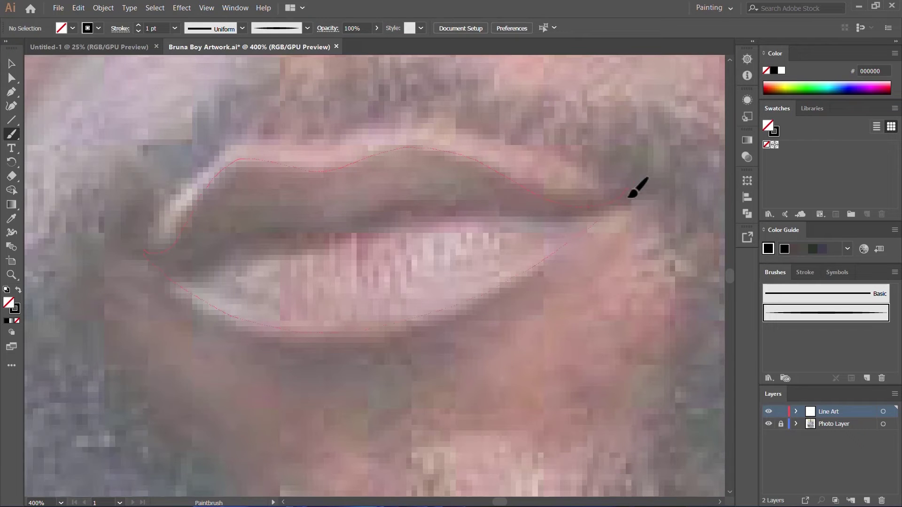
left_click_drag(630, 197, 574, 217)
scroll(490, 250, "down", 3)
scroll(498, 248, "up", 2)
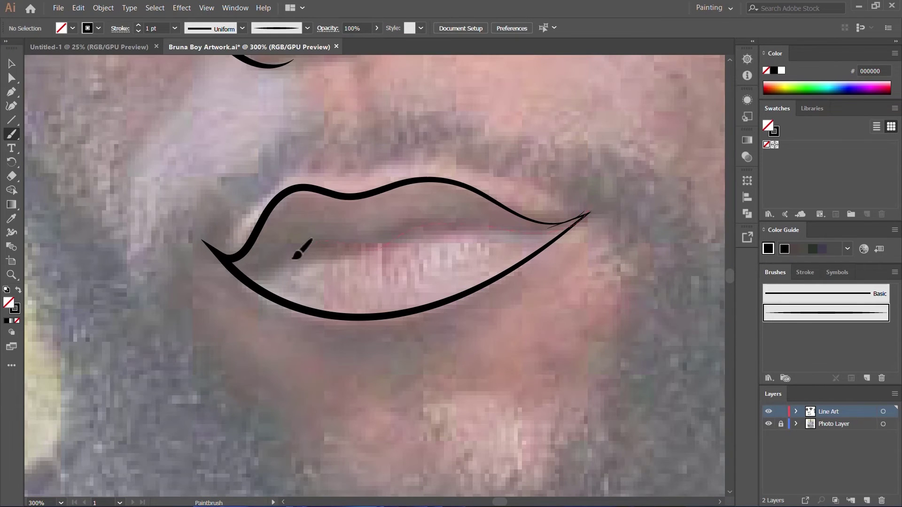
Step: Hide the Photo Layer to examine the lip line art, and show it again
scroll(455, 288, "down", 5)
left_click(768, 424)
scroll(507, 341, "down", 1)
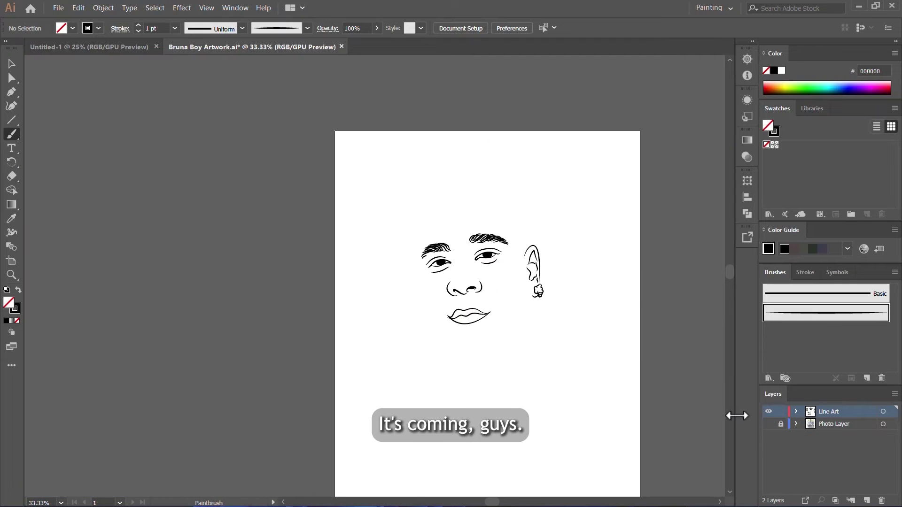
left_click(768, 424)
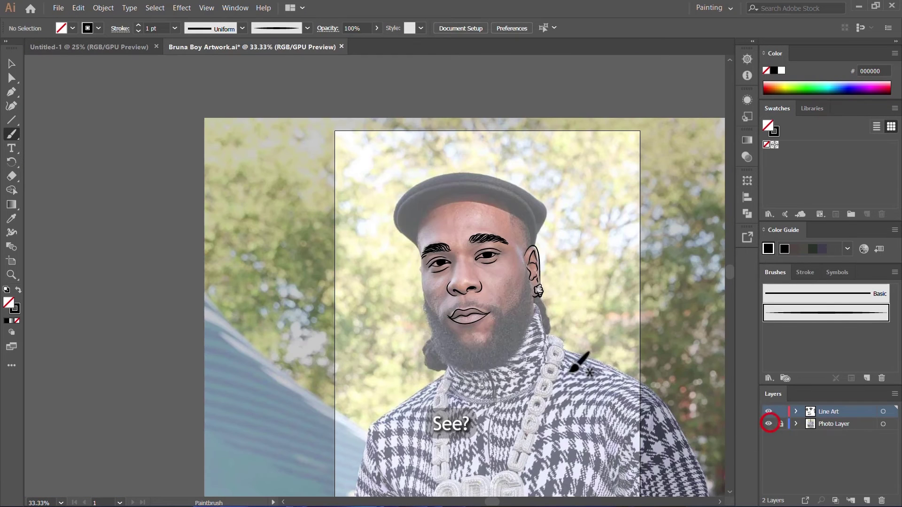
Step: Draw a pointed shape over the right corner of the lips with the Pencil and give it a black fill without stroke
scroll(508, 324, "up", 5)
scroll(536, 344, "up", 3)
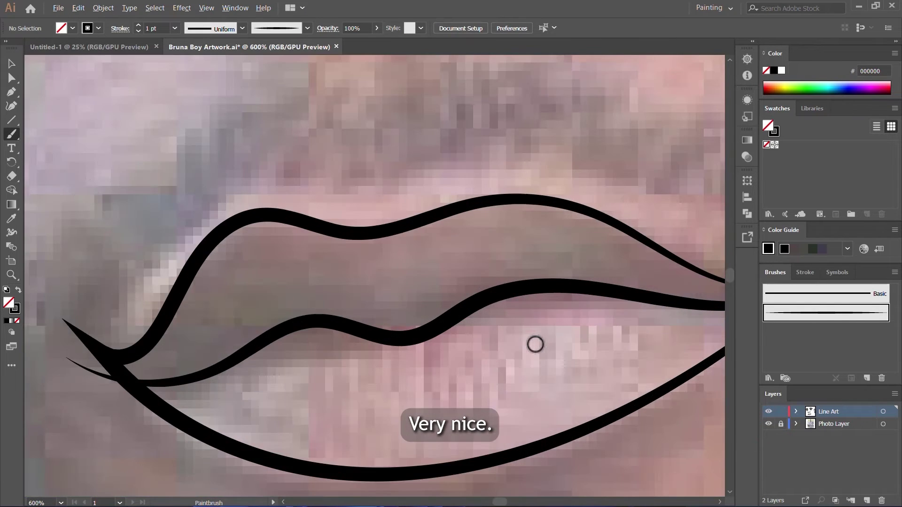
key("n")
left_click_drag(398, 243, 463, 187)
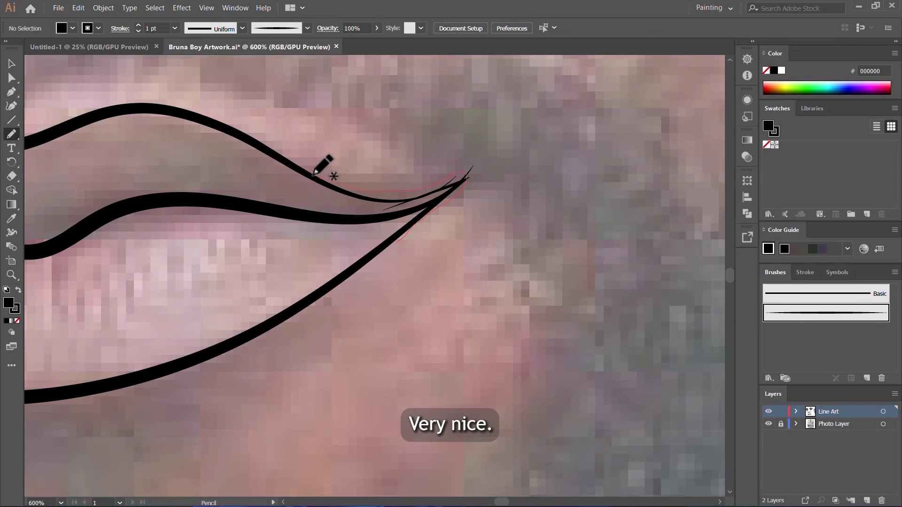
mouse_move(278, 151)
left_mouse_down()
mouse_move(329, 187)
mouse_move(383, 196)
mouse_move(390, 213)
mouse_move(427, 204)
mouse_move(368, 258)
left_mouse_up()
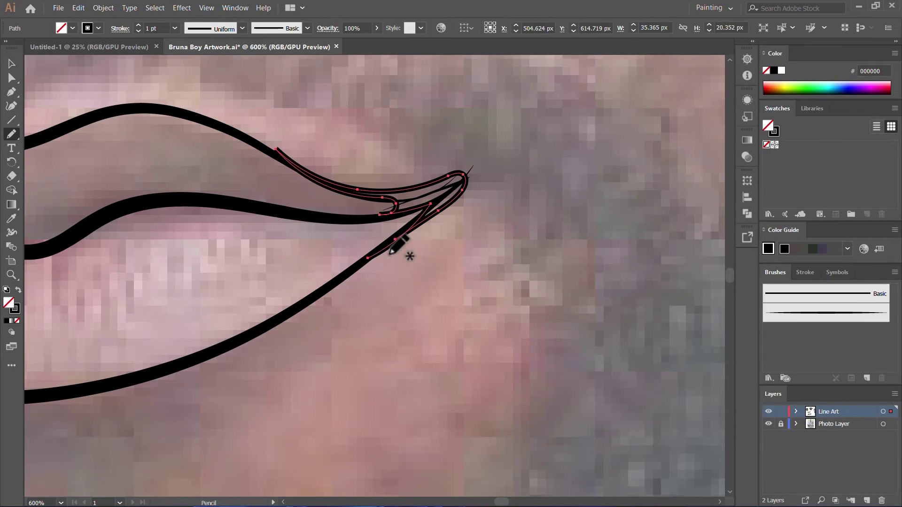
left_click(17, 290)
key(".")
key("ctrl+z")
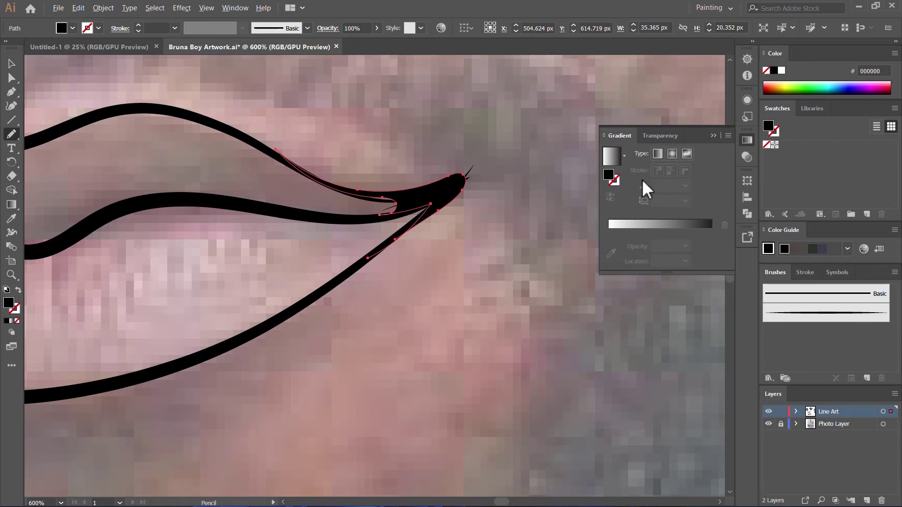
key("ctrl+s")
left_click(747, 140)
Step: Draw a rounded solid black shape over the left corner of the lips with the Pencil, joining the three lip lines
scroll(695, 151, "down", 3)
scroll(430, 167, "up", 4)
mouse_move(366, 114)
left_mouse_down()
mouse_move(322, 151)
mouse_move(226, 145)
left_mouse_up()
left_click_drag(349, 248, 364, 237)
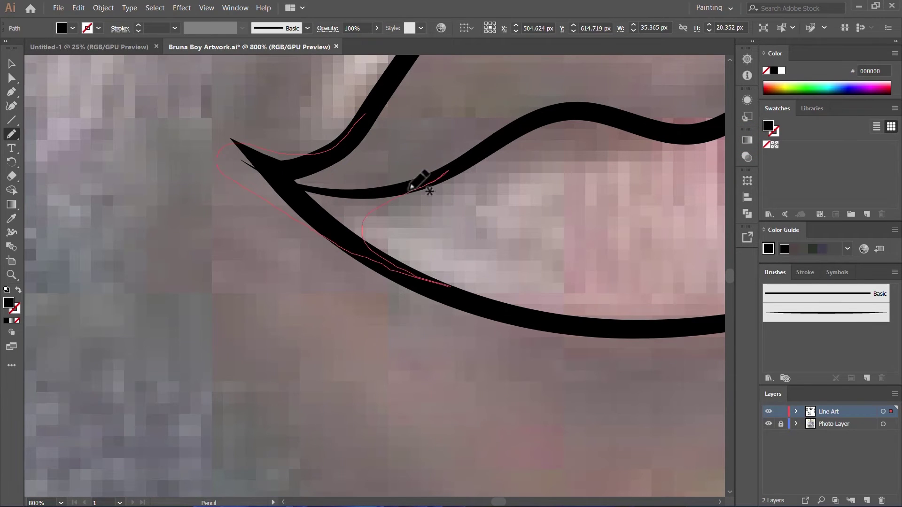
left_click_drag(359, 123, 348, 134)
scroll(324, 183, "up", 1)
key("v")
left_click(290, 157)
Step: Hide the Photo Layer to examine the filled lip corners, show it again, and inspect the mouth up close
scroll(329, 268, "down", 6)
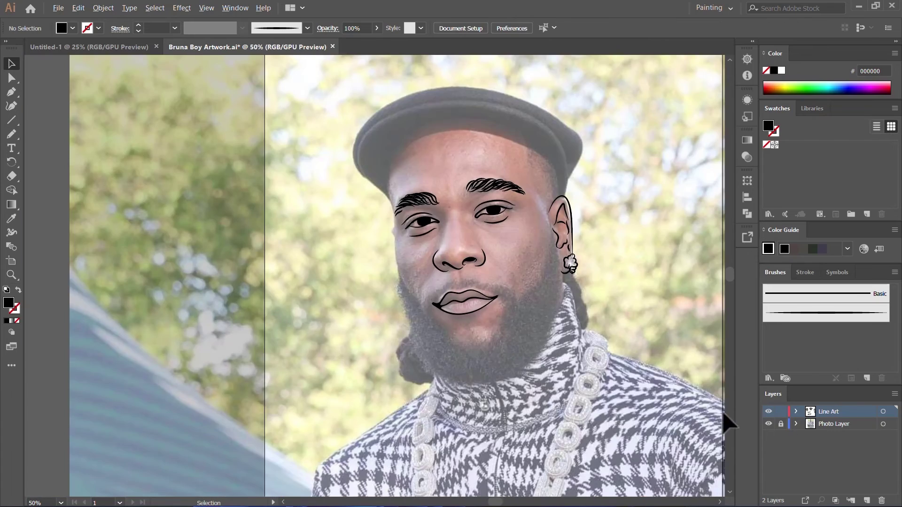
left_click(769, 424)
left_click(769, 424)
scroll(437, 322, "up", 5)
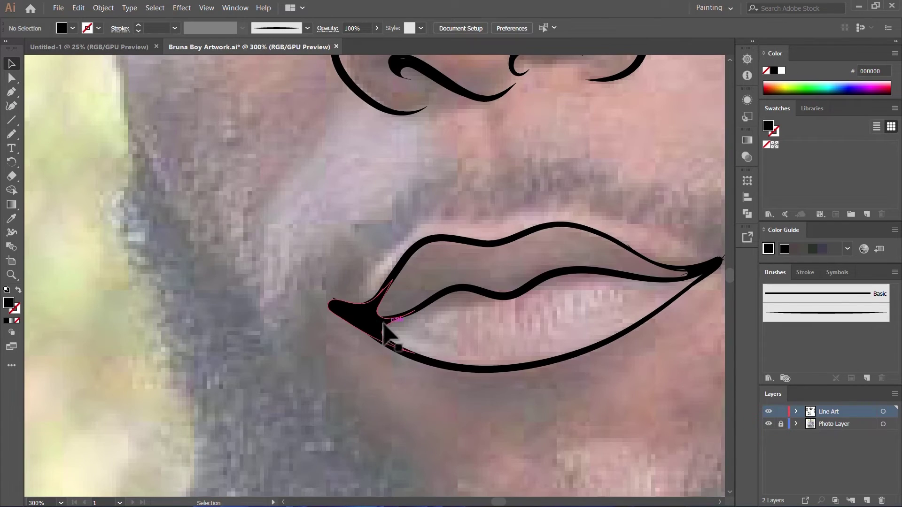
scroll(388, 328, "down", 3)
scroll(328, 244, "up", 1)
Step: Trace the left side of the face with the Paintbrush, from the cap's edge down to the beard
key("b")
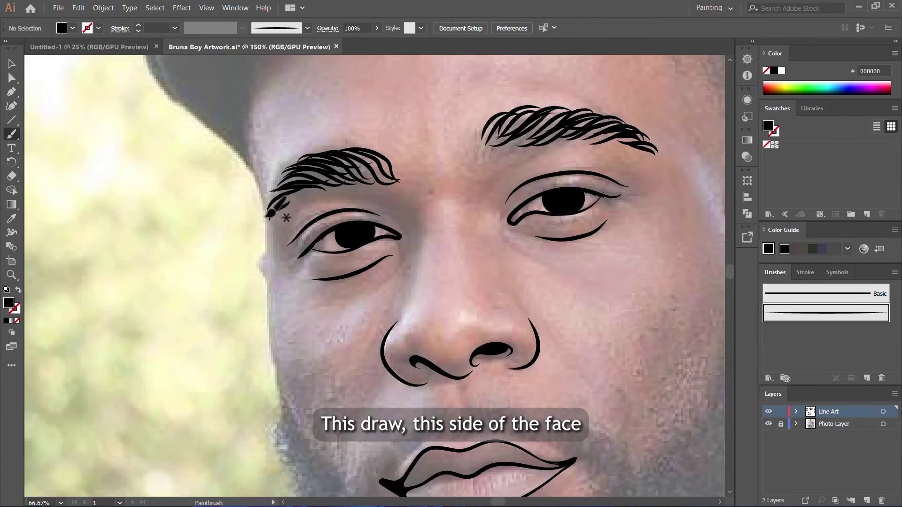
left_click_drag(267, 204, 267, 135)
left_click_drag(247, 84, 266, 214)
left_click_drag(321, 388, 322, 388)
scroll(299, 298, "up", 2)
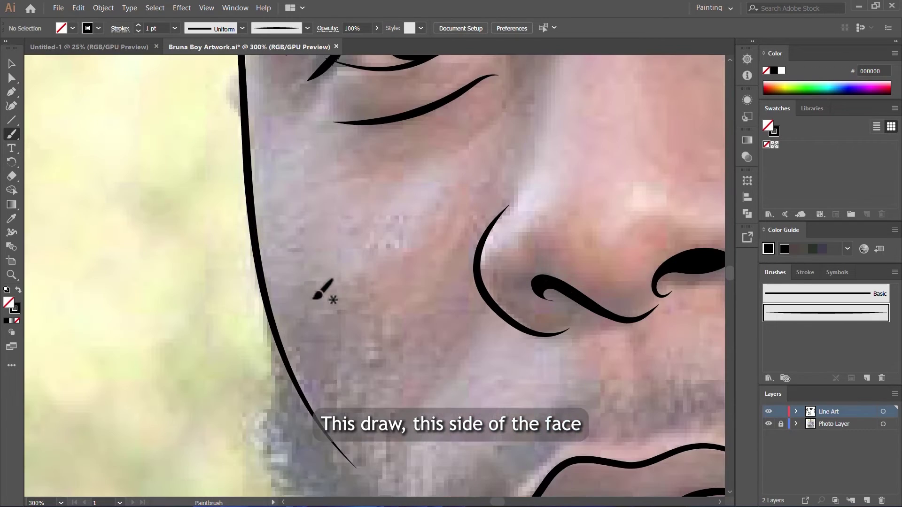
Step: Trace the edge of the jaw and neck below the earlobe with the Paintbrush, down to the collar
scroll(301, 297, "down", 5)
scroll(461, 272, "up", 3)
scroll(435, 270, "up", 1)
mouse_move(376, 324)
left_mouse_down()
mouse_move(416, 130)
mouse_move(425, 171)
left_mouse_up()
left_click_drag(431, 244, 436, 288)
scroll(346, 169, "down", 3)
scroll(439, 191, "up", 1)
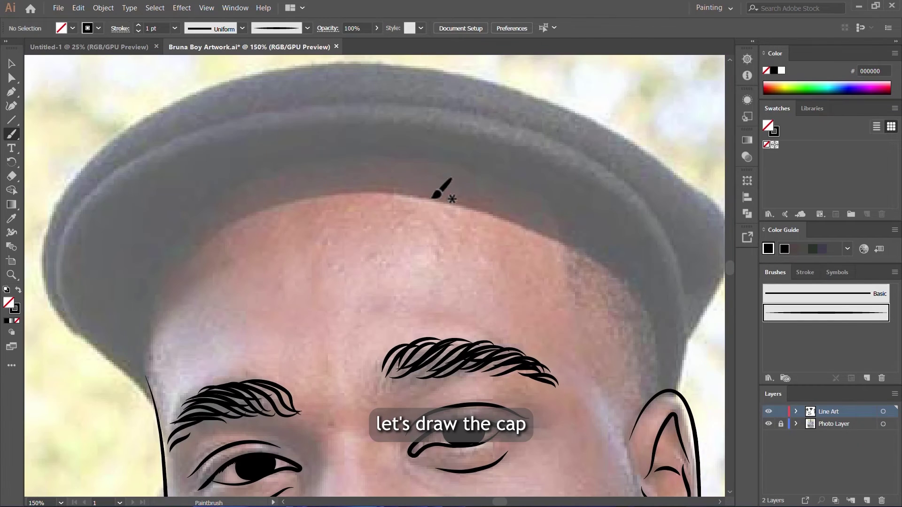
Step: Trace the inner brim edge of the cap and its whole outer outline with the Paintbrush
scroll(479, 207, "down", 2)
left_click_drag(557, 290, 557, 268)
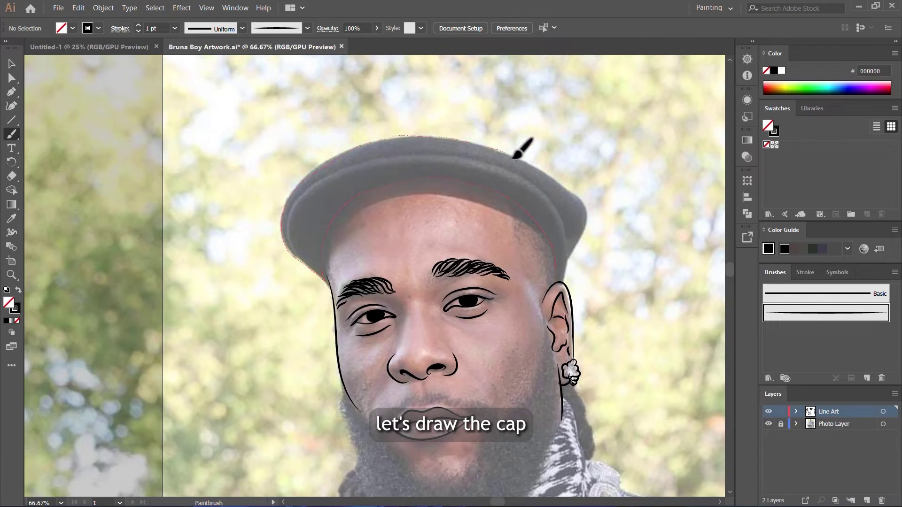
left_click_drag(578, 255, 544, 303)
Step: Adjust the anchor points of the cap's outer outline above the ear with Direct Selection to follow the photo's edge
scroll(570, 278, "up", 3)
left_click(11, 78)
left_click_drag(599, 200, 596, 182)
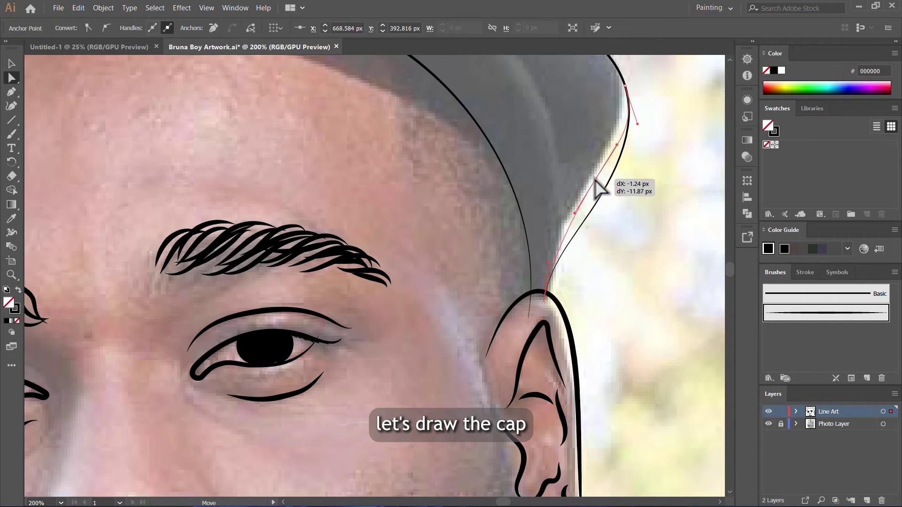
scroll(599, 182, "up", 2)
left_click_drag(627, 154, 621, 145)
scroll(613, 218, "down", 3)
scroll(607, 165, "up", 3)
left_click_drag(564, 195, 559, 185)
scroll(551, 183, "up", 1)
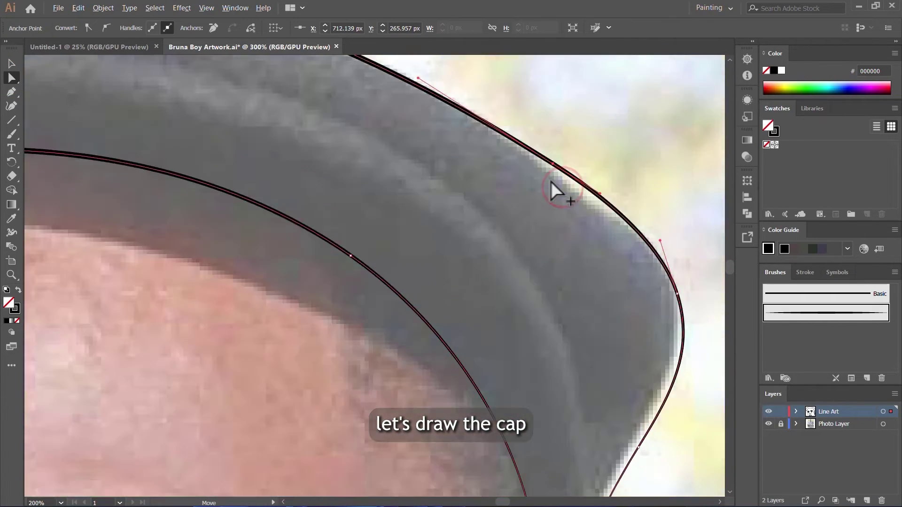
scroll(551, 183, "down", 5)
left_click(551, 193)
Step: Trace the cap's inner seam with the Paintbrush, from the top of the ear across to the opposite side
scroll(550, 247, "up", 2)
key("b")
scroll(277, 202, "up", 1)
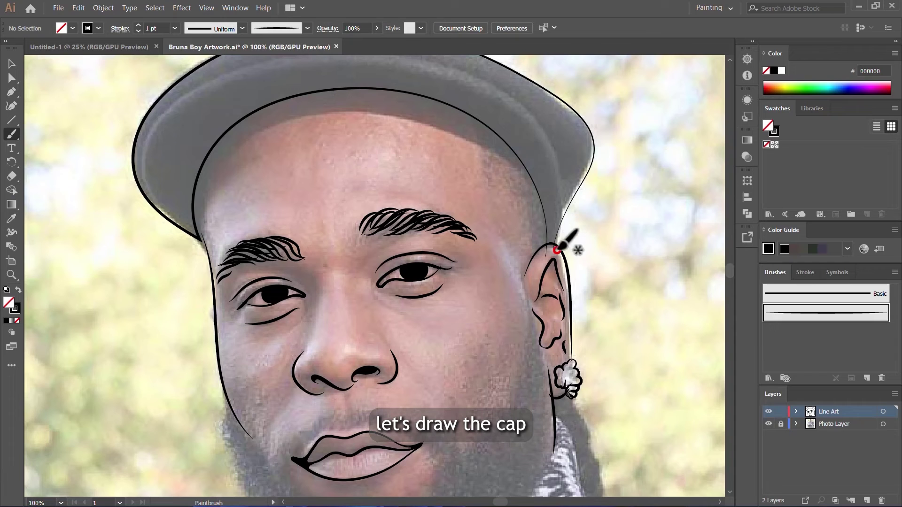
left_click_drag(560, 243, 559, 174)
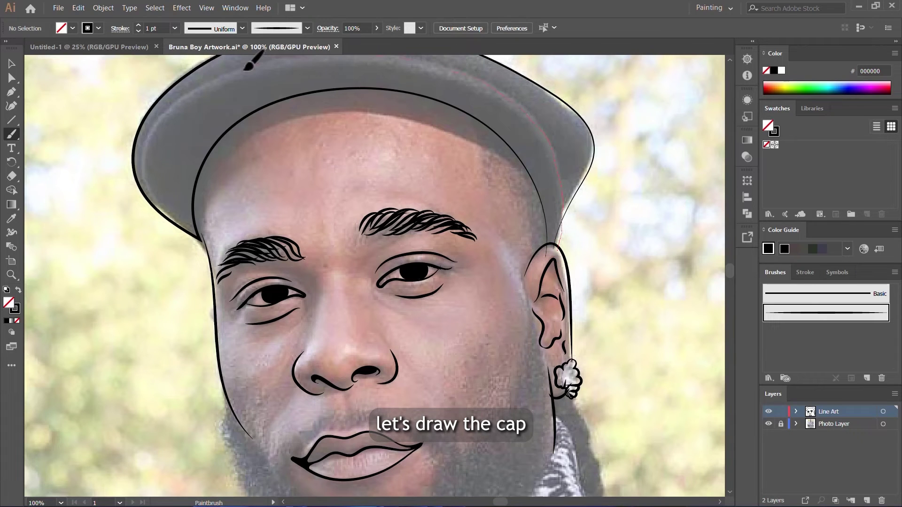
Step: Reshape the upper end of the left face line with Direct Selection so it joins the cap's lower corner smoothly
scroll(202, 240, "up", 4)
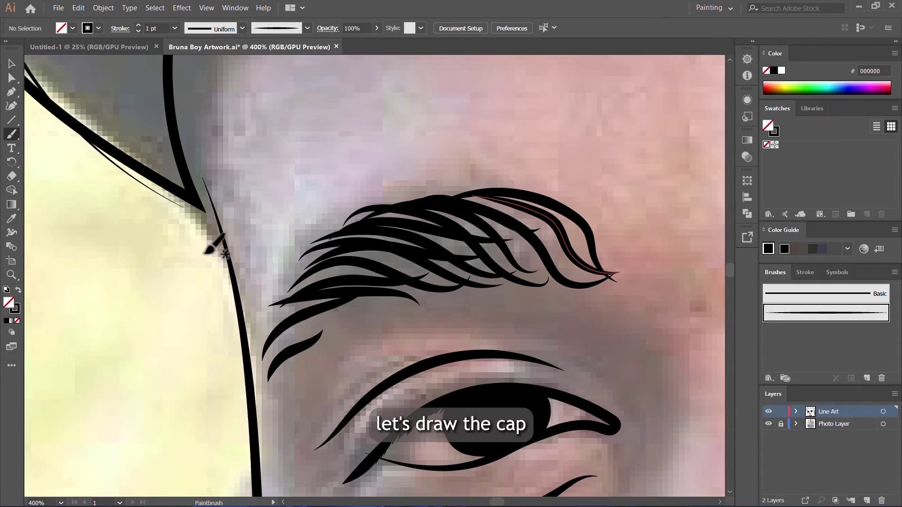
key("a")
left_click_drag(202, 183, 175, 143)
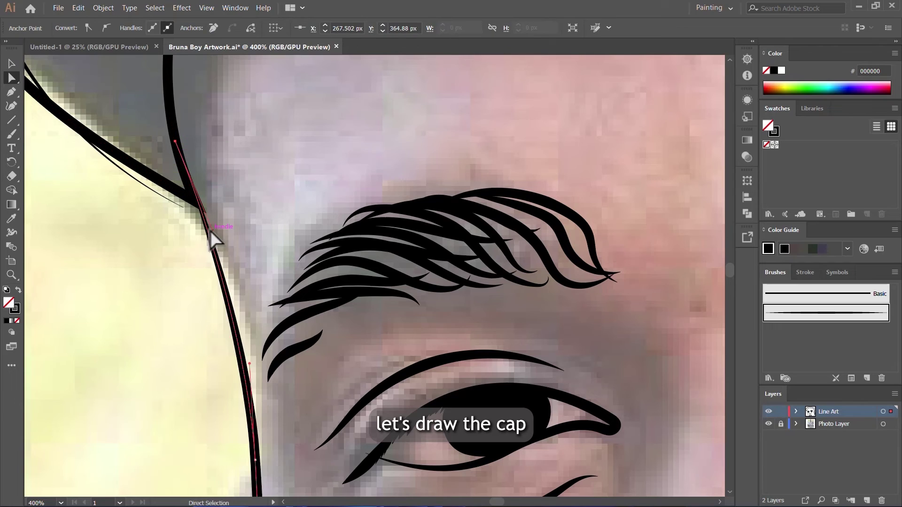
left_click_drag(211, 233, 242, 259)
left_click_drag(175, 142, 166, 148)
left_click_drag(234, 264, 247, 276)
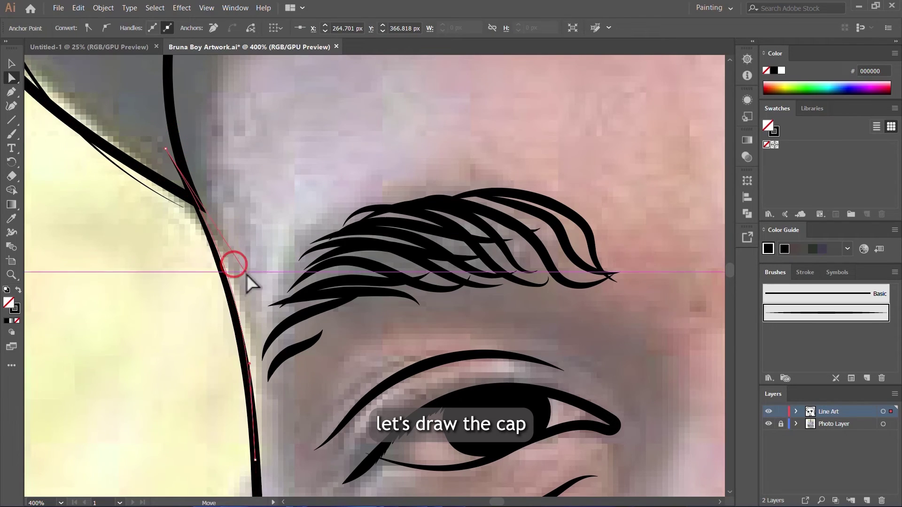
left_click(267, 234)
Step: Hide the Photo Layer to examine the cap and face outline, and show it again
scroll(368, 245, "down", 7)
left_click(767, 425)
left_click(766, 424)
Step: Draw the beard's jagged cheek edge from the ear to the moustache with the Pencil, using a black fill without stroke
scroll(549, 240, "up", 3)
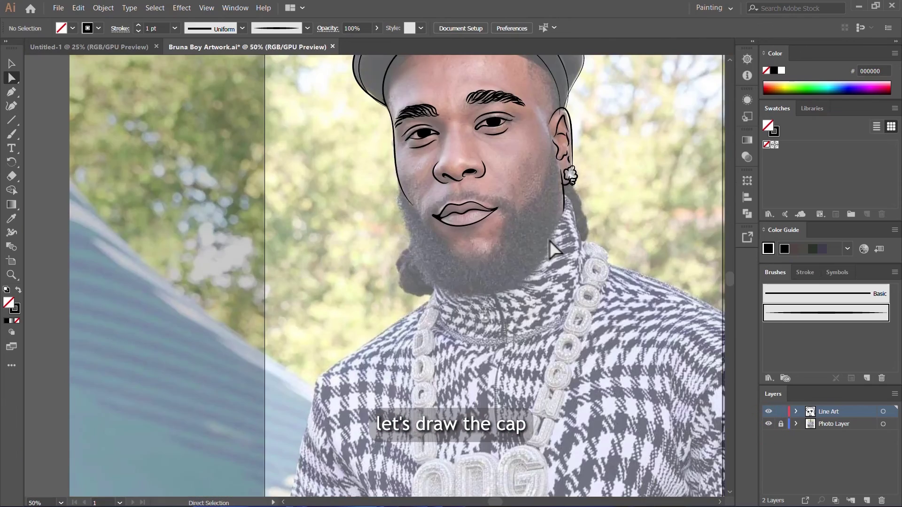
scroll(554, 249, "up", 1)
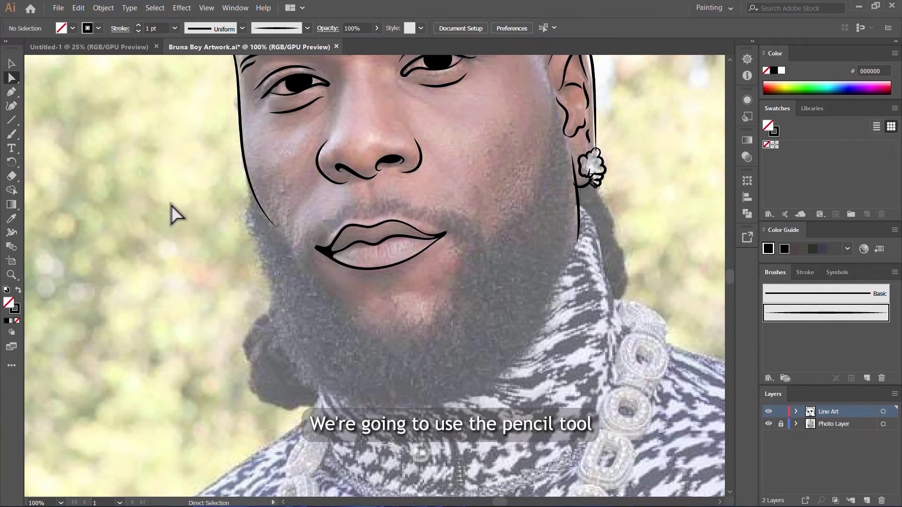
left_click(10, 149)
left_click(60, 157)
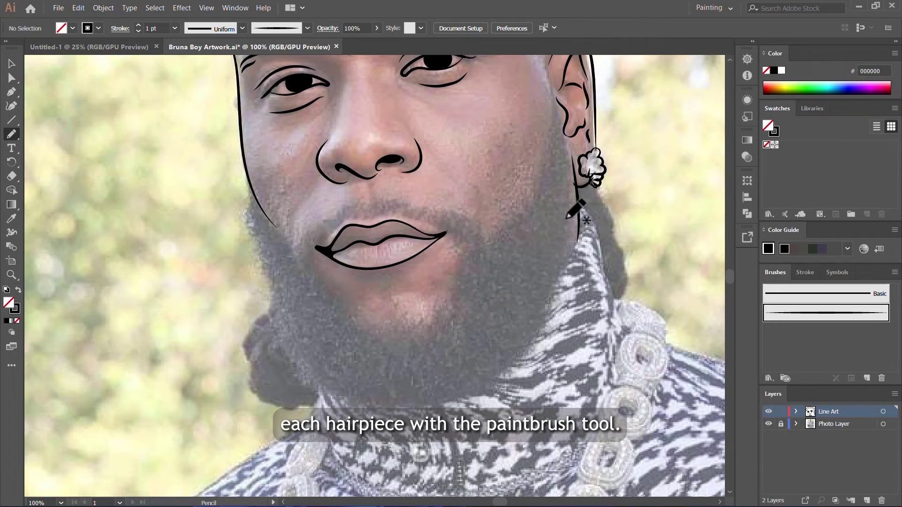
scroll(537, 219, "up", 2)
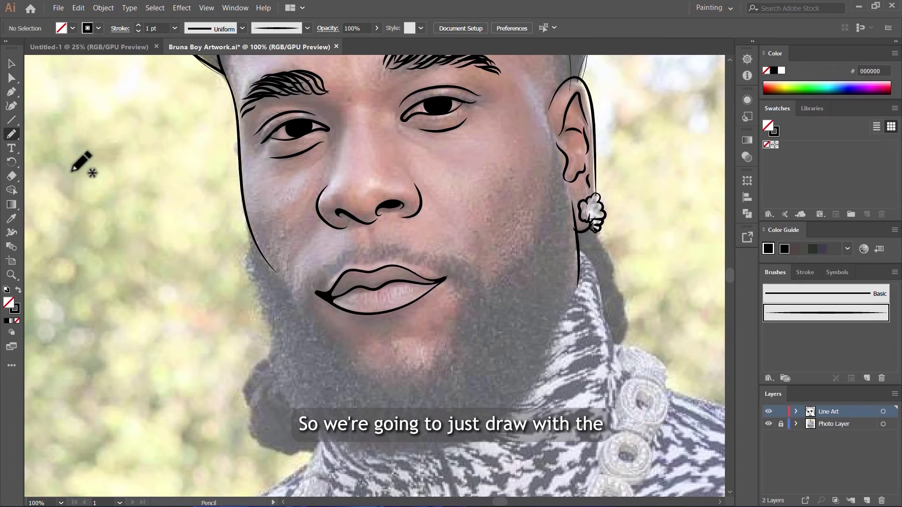
scroll(555, 150, "up", 2)
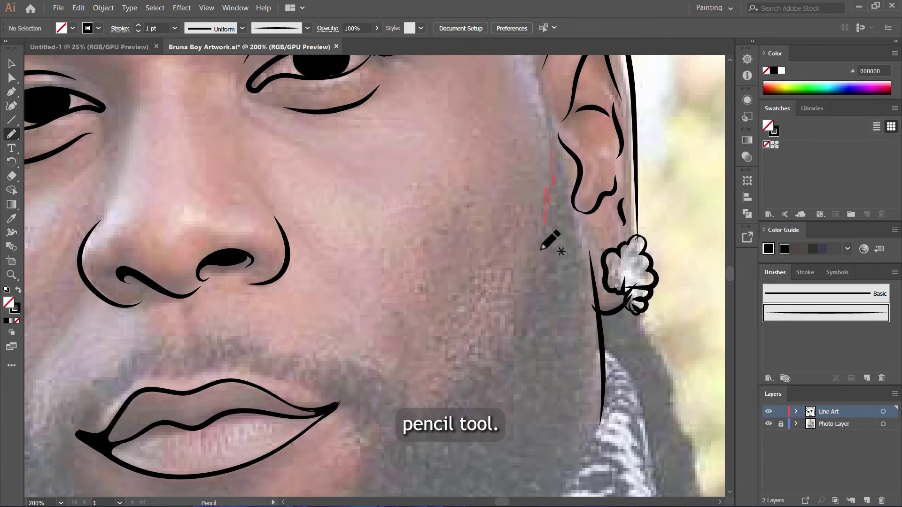
mouse_move(475, 377)
left_mouse_down()
mouse_move(404, 381)
mouse_move(310, 353)
mouse_move(357, 397)
mouse_move(359, 430)
left_mouse_up()
scroll(65, 383, "down", 3)
left_click(19, 290)
Step: Extend the beard shape with a jagged edge around the mouth and chin and over the left half of the moustache
scroll(405, 243, "down", 4)
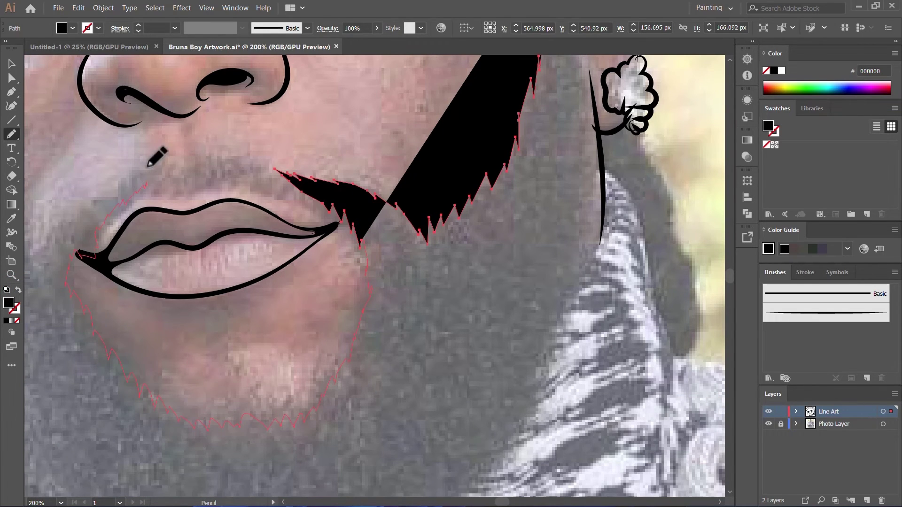
mouse_move(148, 166)
left_mouse_down()
mouse_move(66, 230)
mouse_move(301, 183)
left_mouse_up()
scroll(66, 230, "down", 1)
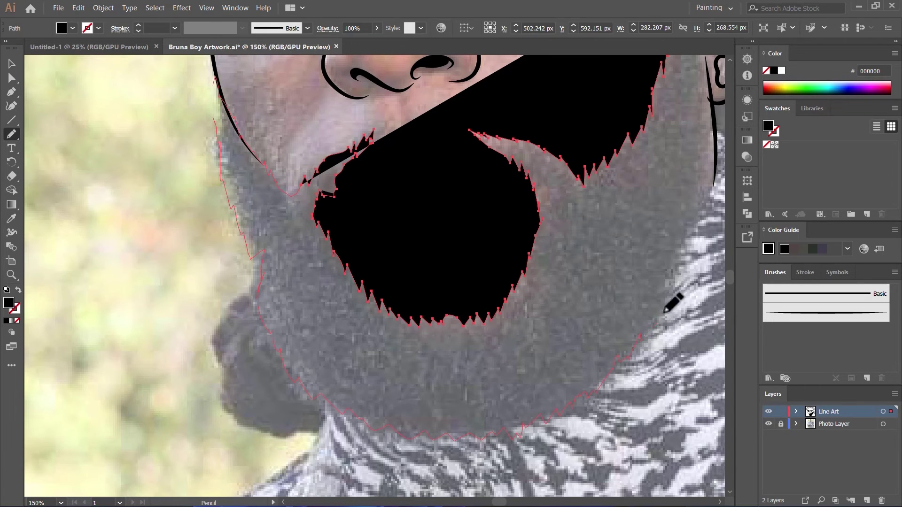
Step: Complete the solid black beard by tracing its jagged outer edge from the left cheek under the chin up to the ear
left_click_drag(665, 312, 696, 214)
scroll(641, 269, "up", 1)
left_click_drag(641, 269, 352, 395)
scroll(395, 141, "up", 3)
left_click_drag(395, 134, 392, 93)
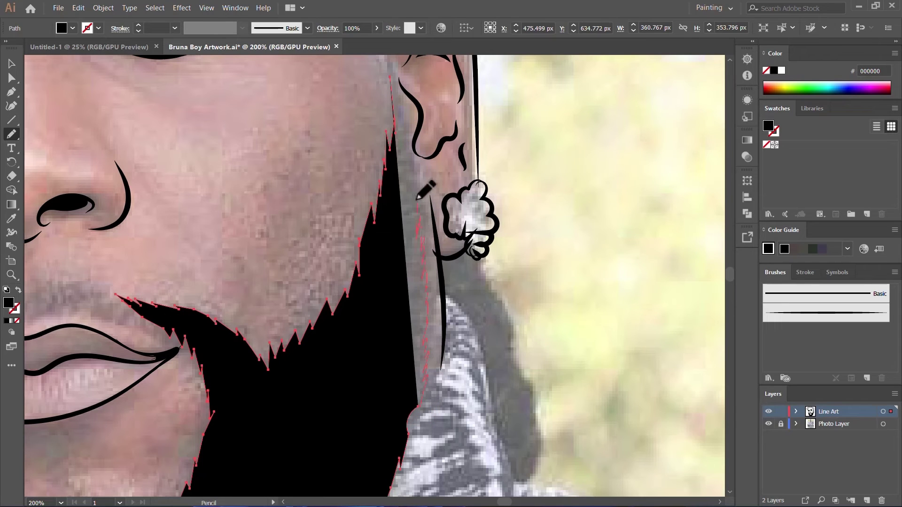
left_click_drag(400, 117, 390, 77)
key("v")
left_click(588, 251)
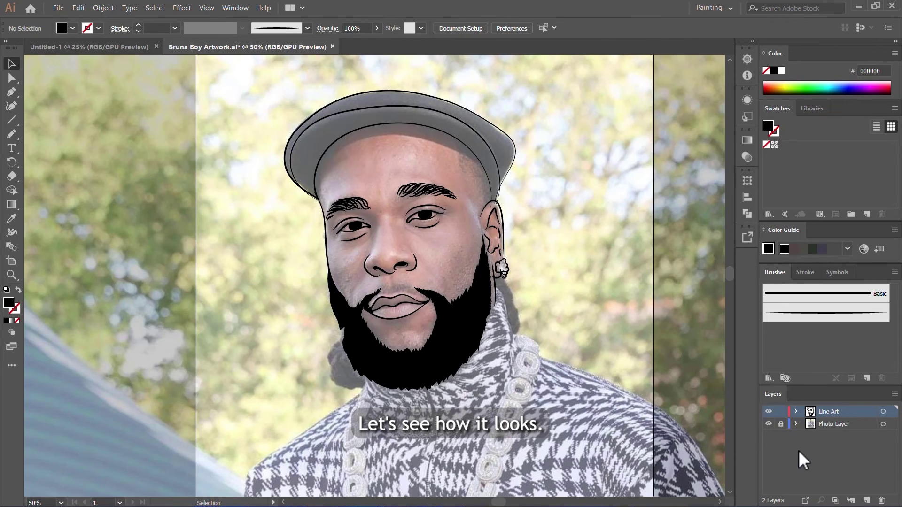
Step: Hide the Photo Layer to examine the line art with the solid beard, and show it again
left_click(769, 424)
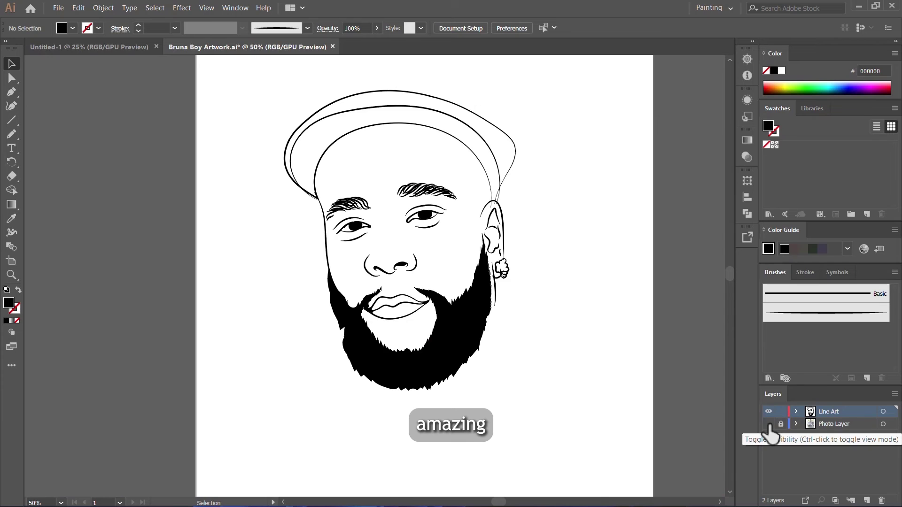
left_click(769, 424)
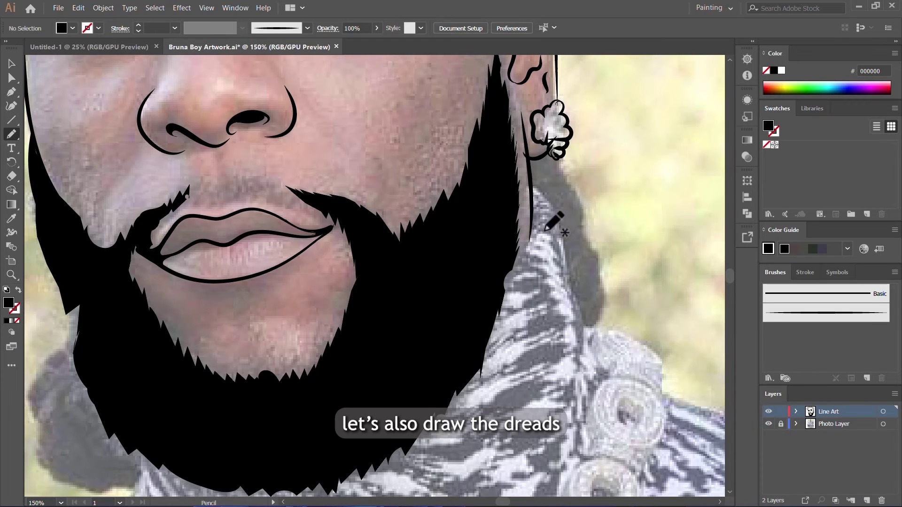
Step: Draw the dreadlock hanging below the earring as a closed Pencil shape reaching behind the ear line, and fill it solid black
scroll(596, 192, "up", 2)
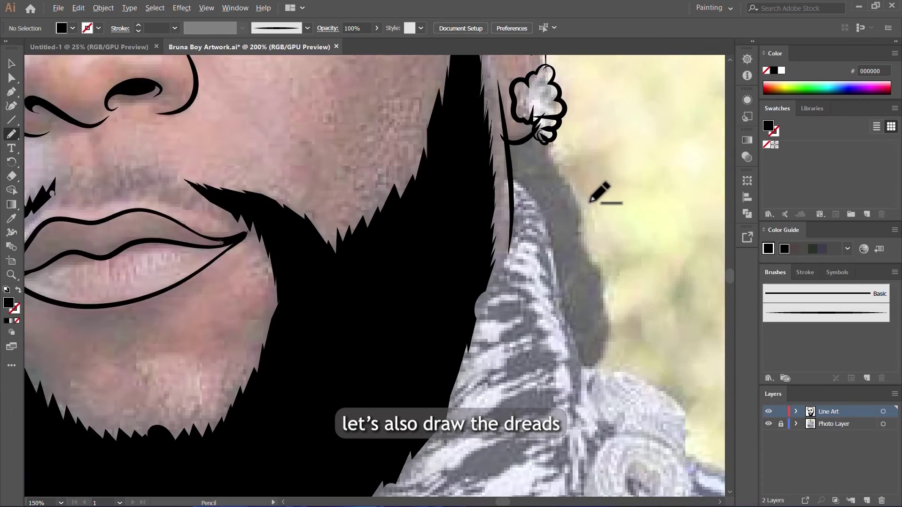
mouse_move(522, 108)
left_mouse_down()
mouse_move(567, 168)
mouse_move(583, 247)
mouse_move(614, 291)
mouse_move(621, 368)
mouse_move(602, 441)
left_mouse_up()
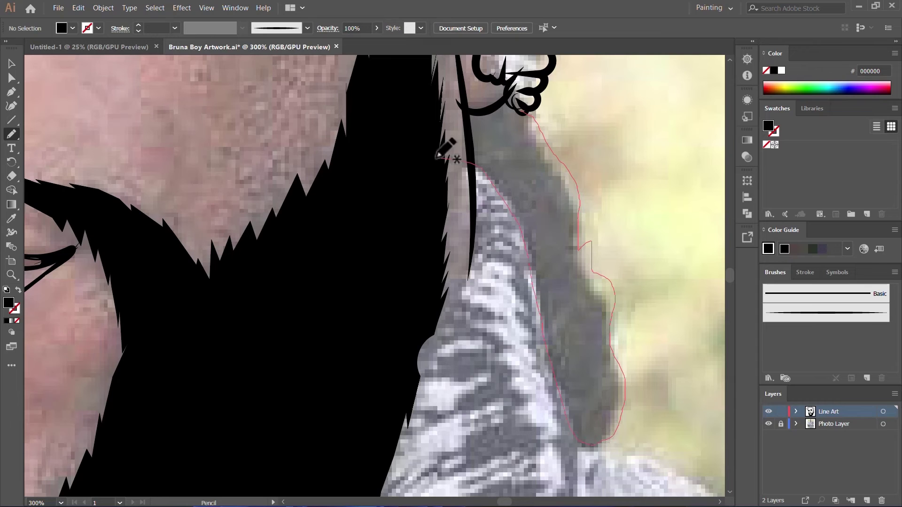
left_click_drag(436, 158, 436, 157)
left_click_drag(520, 110, 471, 112)
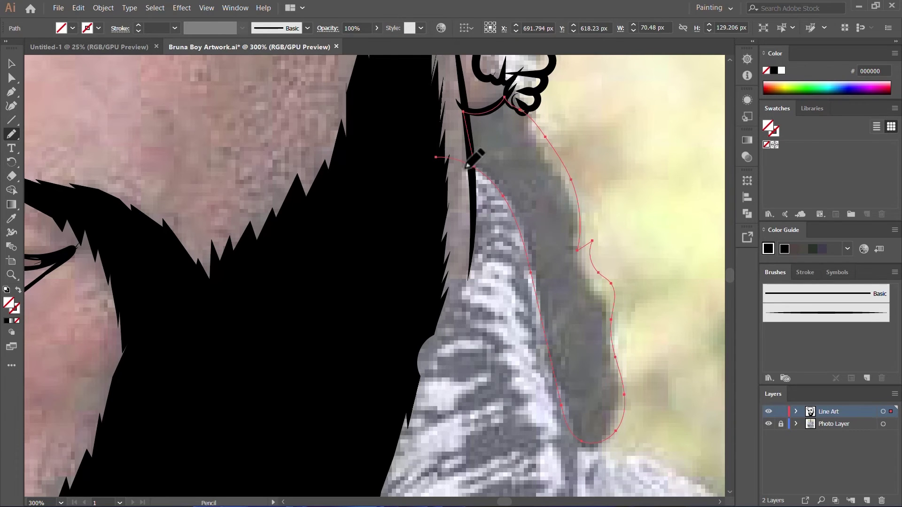
key("comma")
left_click(11, 78)
left_click_drag(436, 157, 474, 166)
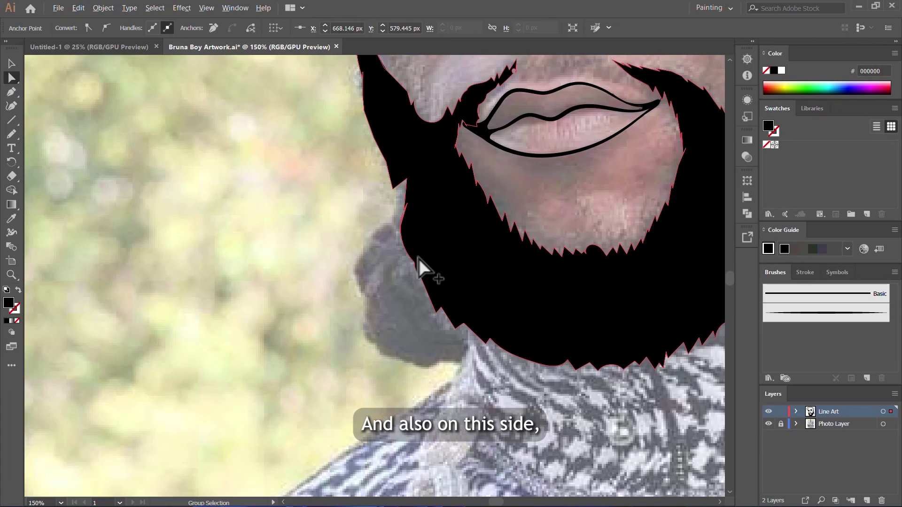
Step: Trace the bunched dreads beside the left edge of the beard with the Pencil as a bumpy solid black shape
scroll(415, 260, "down", 2)
key("n")
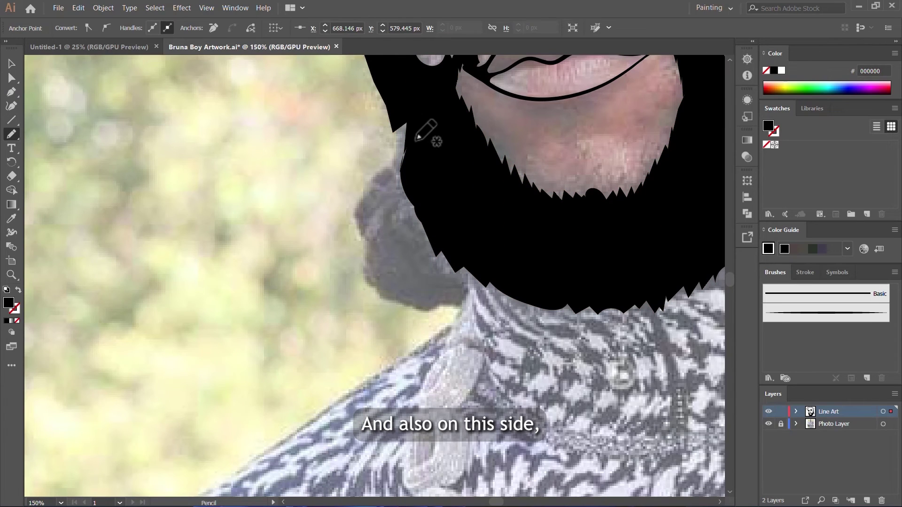
mouse_move(408, 114)
left_mouse_down()
mouse_move(358, 196)
mouse_move(440, 307)
mouse_move(447, 227)
mouse_move(410, 116)
left_mouse_up()
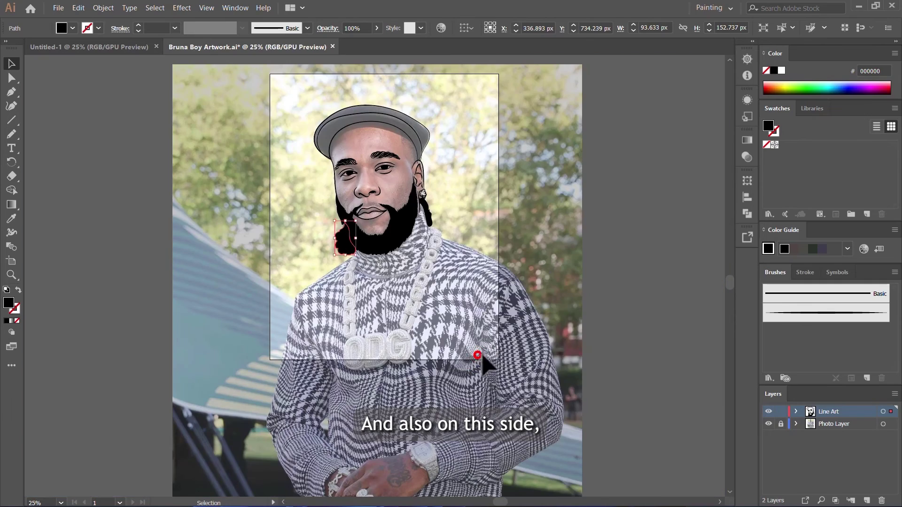
left_click(478, 355)
Step: Draw the turtleneck collar's curve with the Paintbrush from the dreadlock's tip around to the bunched dreads, and check it without the photo
scroll(394, 235, "up", 4)
key("b")
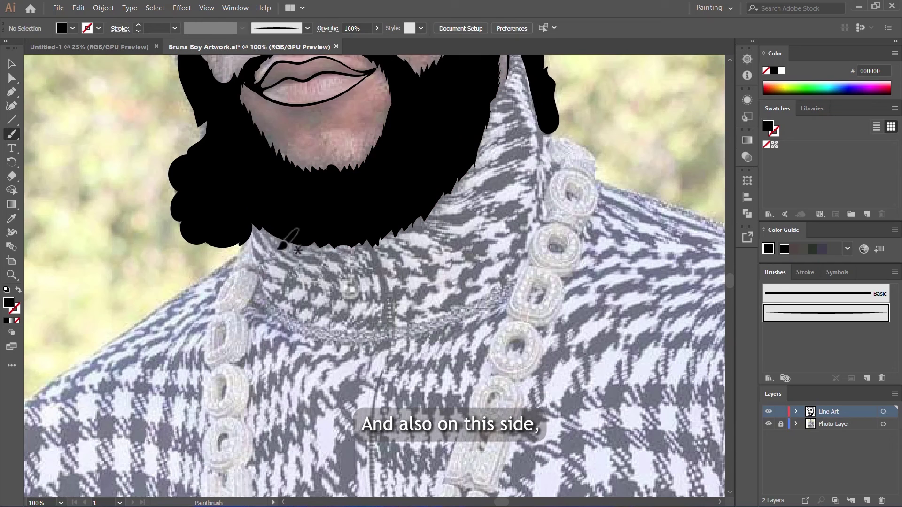
left_click_drag(552, 235, 537, 163)
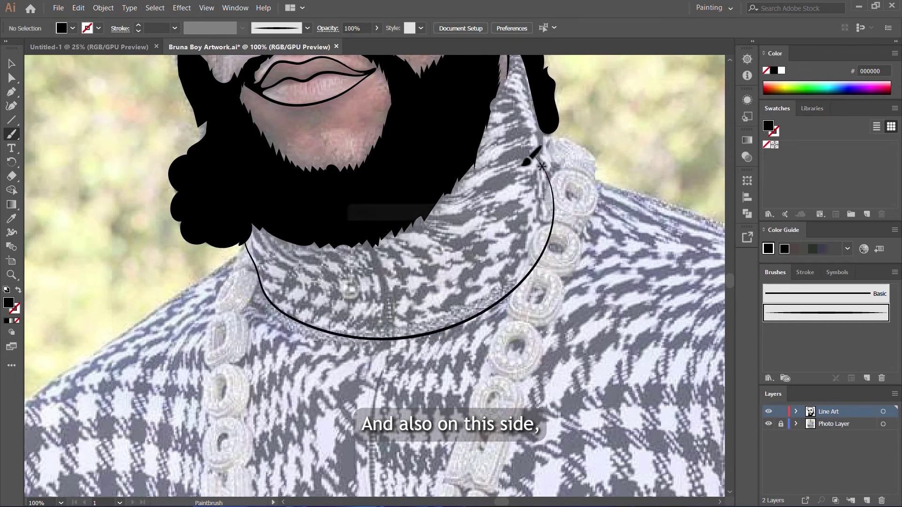
mouse_move(555, 120)
left_mouse_down()
mouse_move(566, 181)
mouse_move(479, 352)
left_mouse_up()
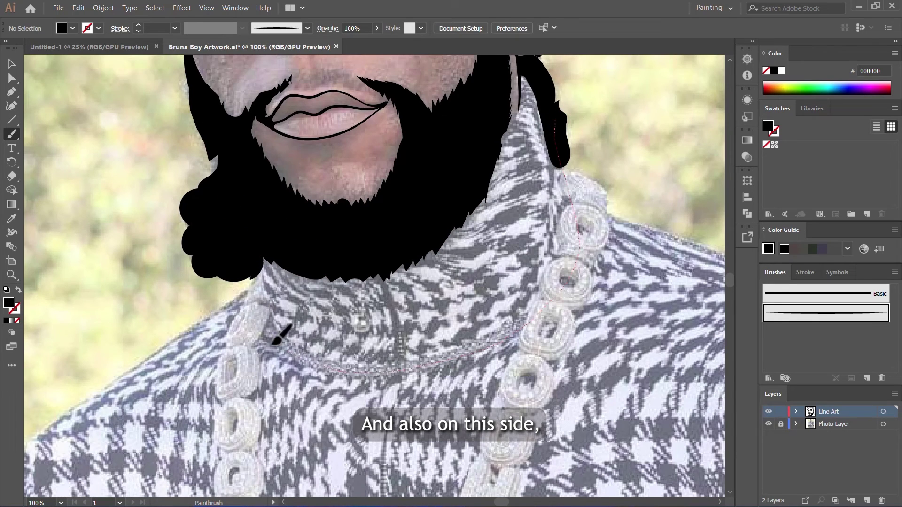
left_click_drag(272, 344, 250, 278)
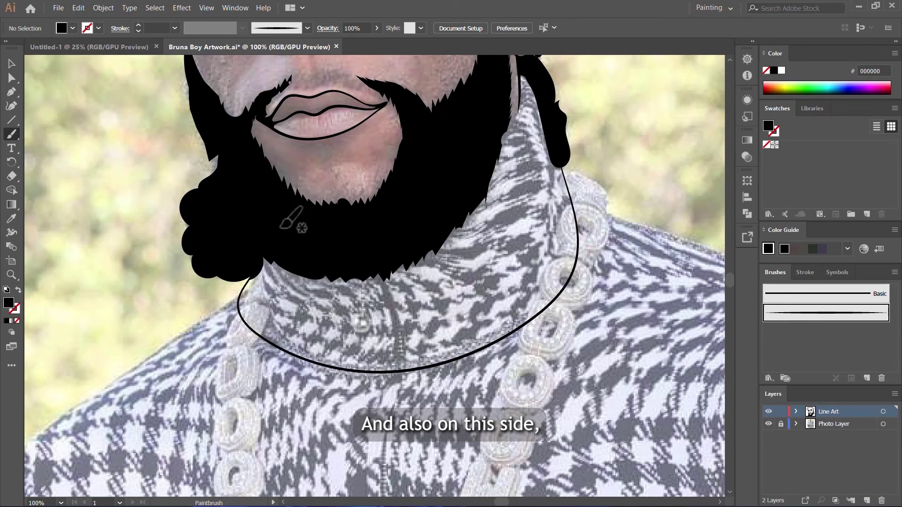
scroll(563, 279, "down", 5)
left_click(769, 424)
left_click(769, 424)
Step: Draw the collar's central zip line with a 1 pt black brush stroke from the beard past the collar curve, and place a parallel copy beside it
scroll(551, 277, "up", 7)
scroll(415, 290, "down", 2)
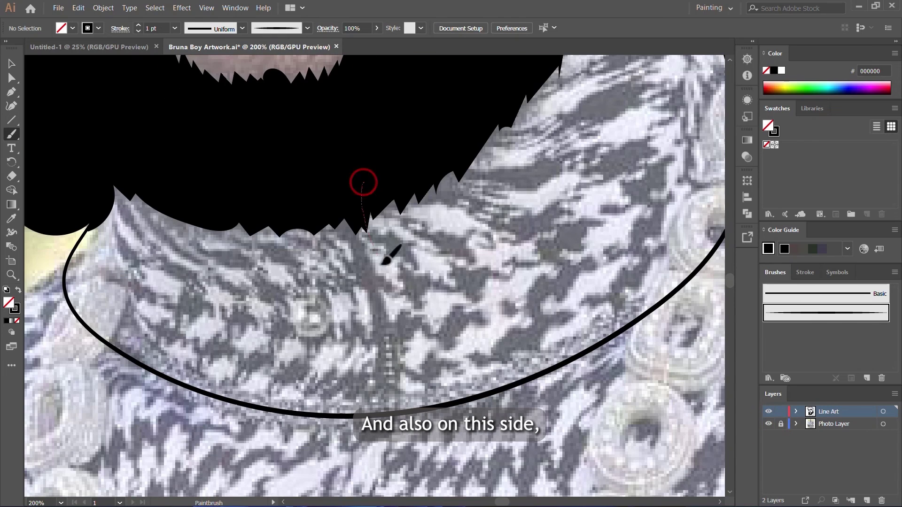
left_click_drag(361, 190, 402, 405)
key("v")
left_click_drag(408, 196, 419, 195)
left_click(379, 318)
left_click_drag(388, 300, 366, 308)
key("ctrl+minus")
key("ctrl+minus")
key("ctrl+minus")
key("ctrl+minus")
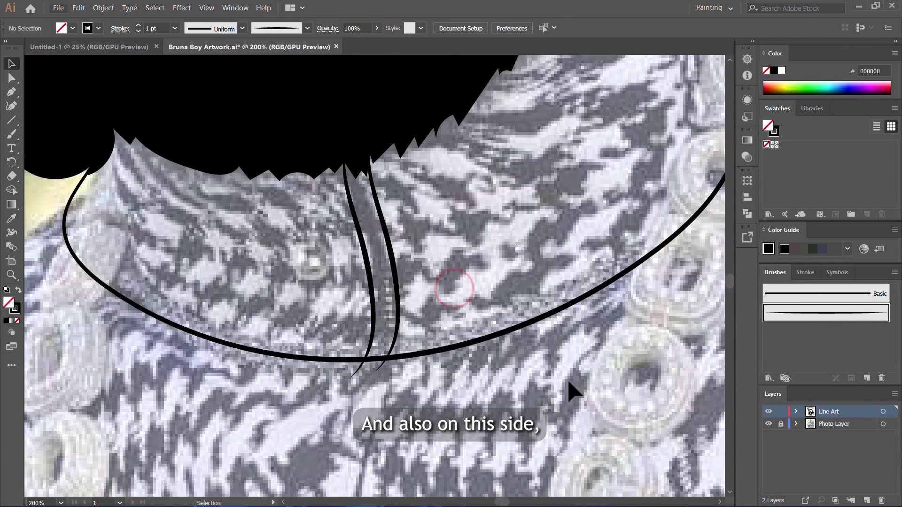
Step: Paint short curved moustache hairs above the upper lip with the Paintbrush in a 1 pt black stroke, bridging both halves of the moustache
key("b")
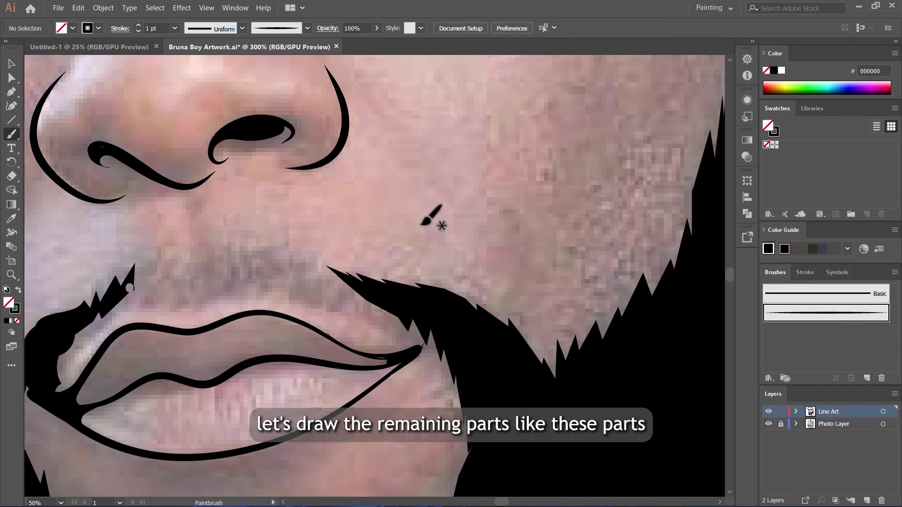
scroll(437, 216, "up", 5)
left_click_drag(372, 210, 400, 254)
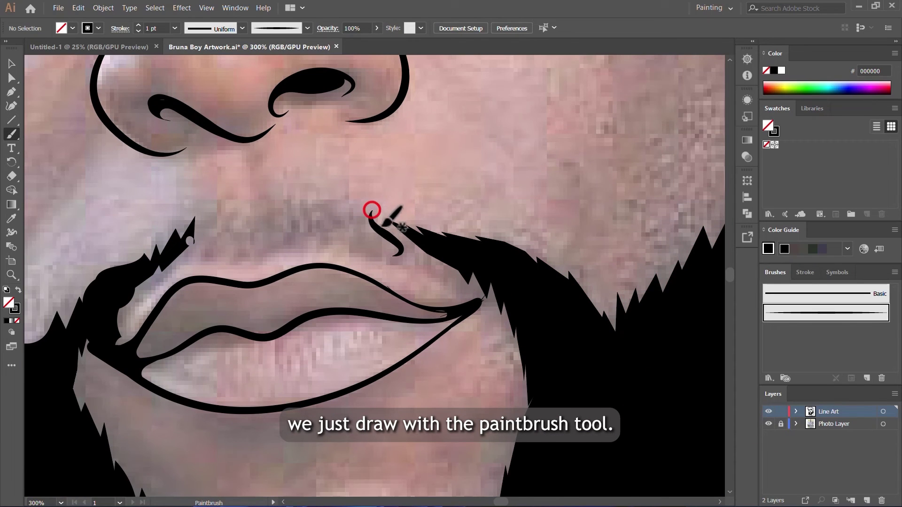
left_click_drag(357, 208, 363, 246)
left_click_drag(342, 204, 332, 243)
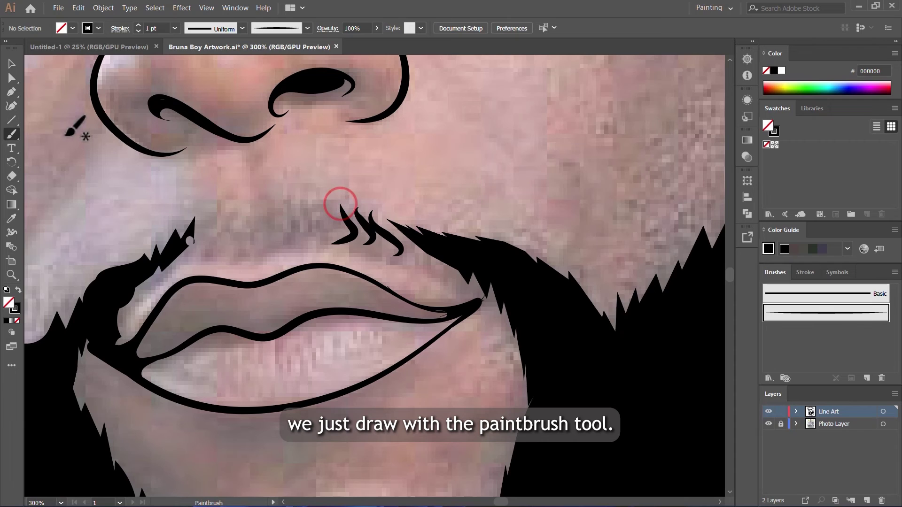
left_click_drag(326, 200, 329, 237)
left_click_drag(306, 192, 307, 229)
left_click_drag(407, 211, 406, 265)
mouse_move(249, 212)
left_mouse_down()
mouse_move(238, 244)
mouse_move(202, 256)
left_mouse_up()
left_click_drag(171, 249, 140, 297)
left_click_drag(238, 214, 219, 258)
left_click_drag(313, 210, 297, 252)
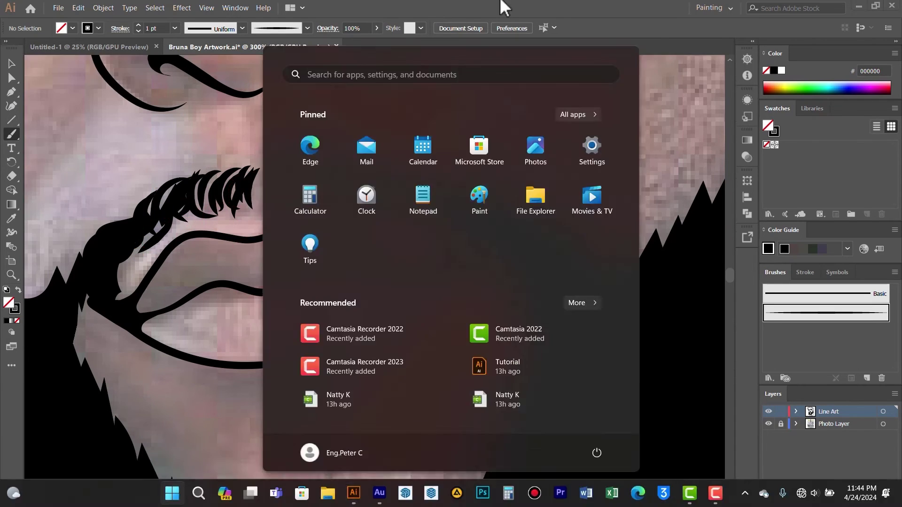
mouse_move(276, 160)
left_mouse_down()
mouse_move(244, 189)
mouse_move(272, 117)
left_mouse_up()
Step: Fill the temple hairline between the cap and the ear with short wavy brush hairs, using 0.5 pt and 0.25 pt strokes
left_click_drag(357, 197, 383, 231)
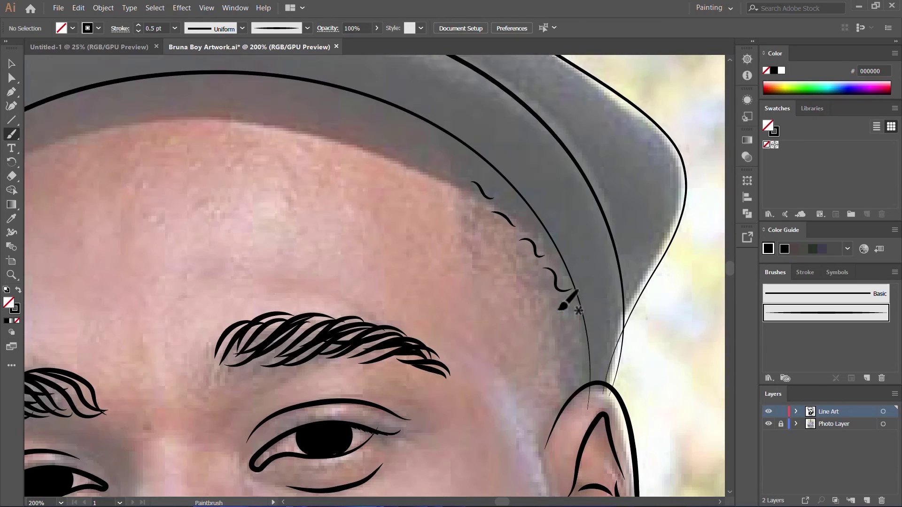
scroll(548, 297, "up", 2)
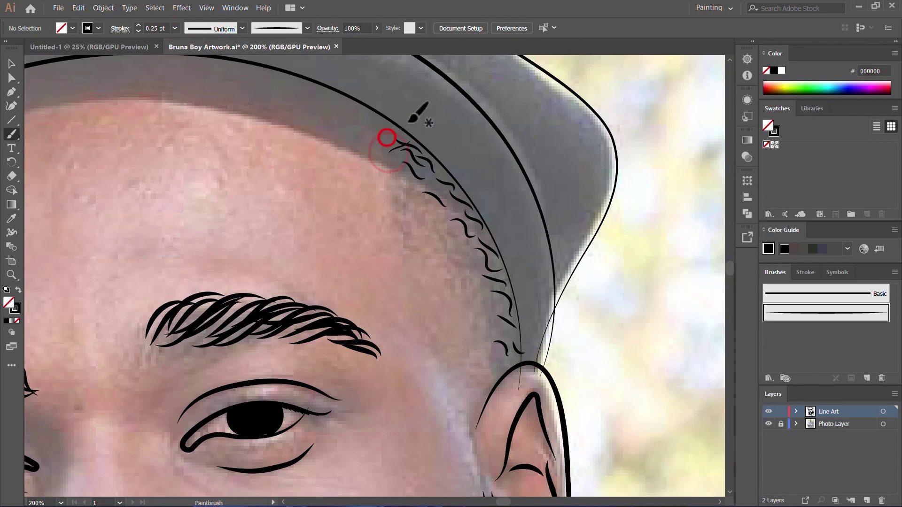
left_click_drag(385, 149, 403, 157)
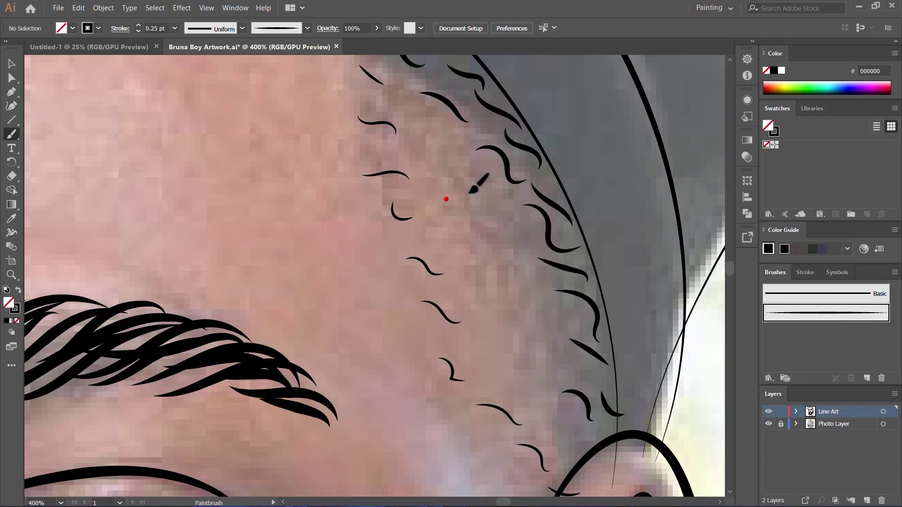
left_click_drag(418, 147, 453, 167)
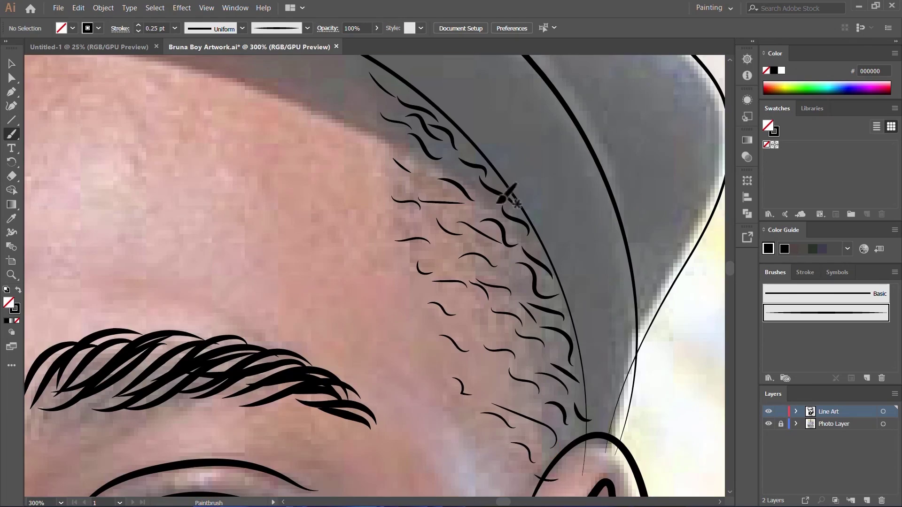
left_click_drag(165, 166, 338, 189)
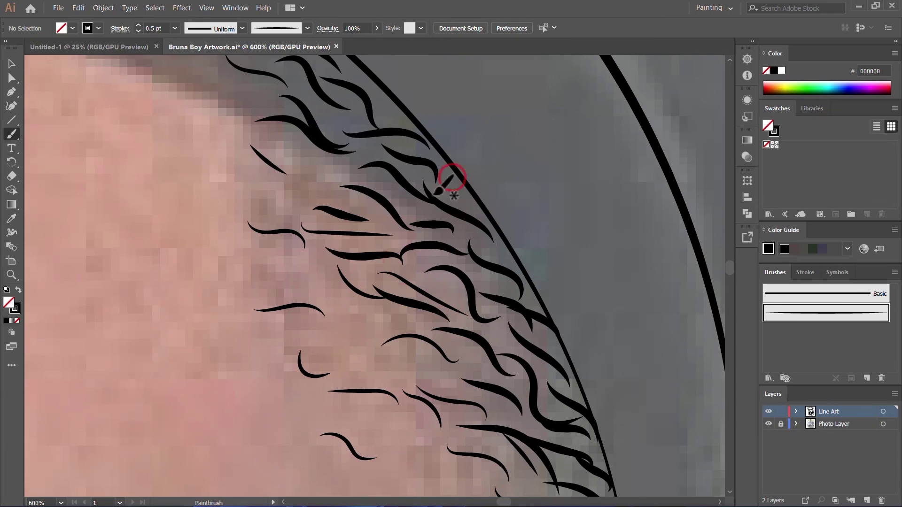
left_click_drag(347, 187, 202, 80)
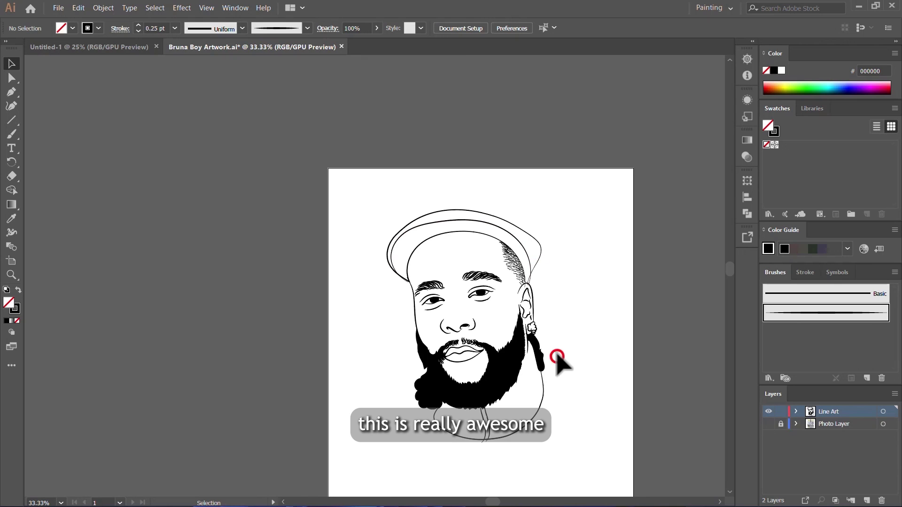
Step: Toggle the Photo Layer to compare the line art with the photo, leave it hidden, and inspect the drawing up close
scroll(558, 357, "down", 2)
left_click(769, 423)
left_click(769, 424)
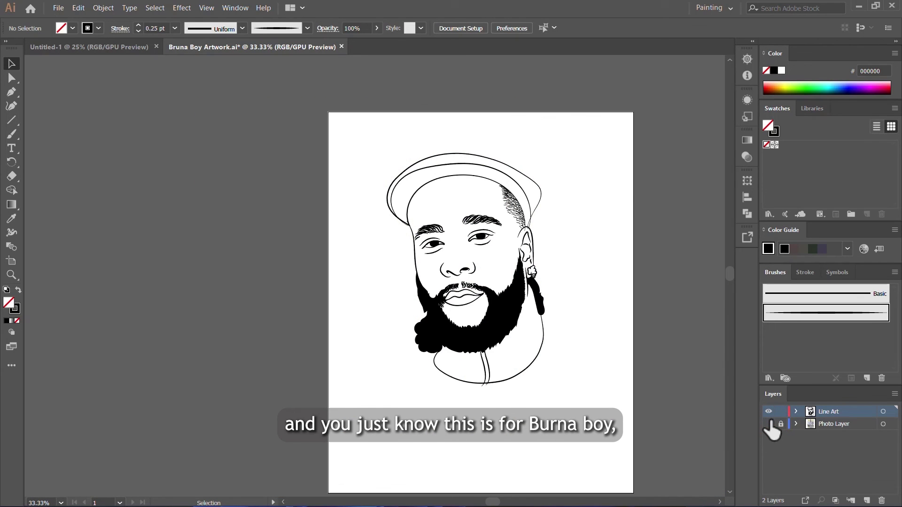
left_click(769, 424)
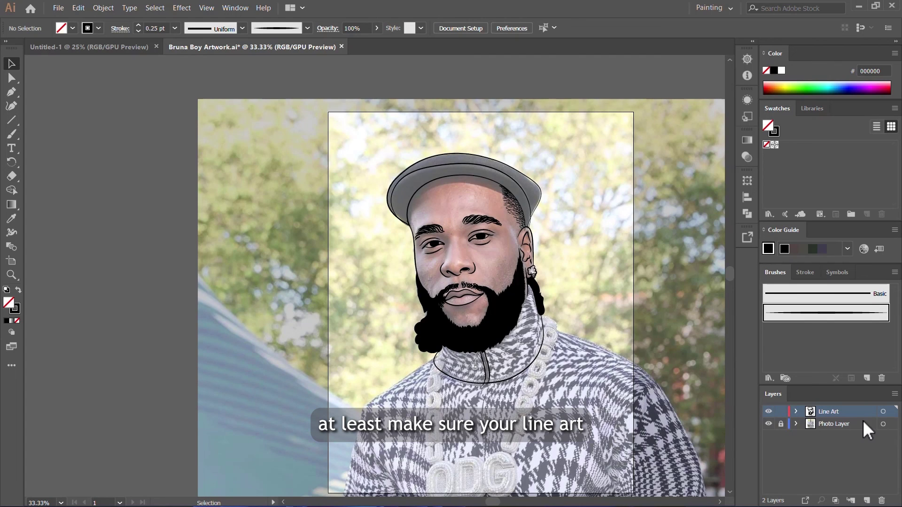
left_click(769, 424)
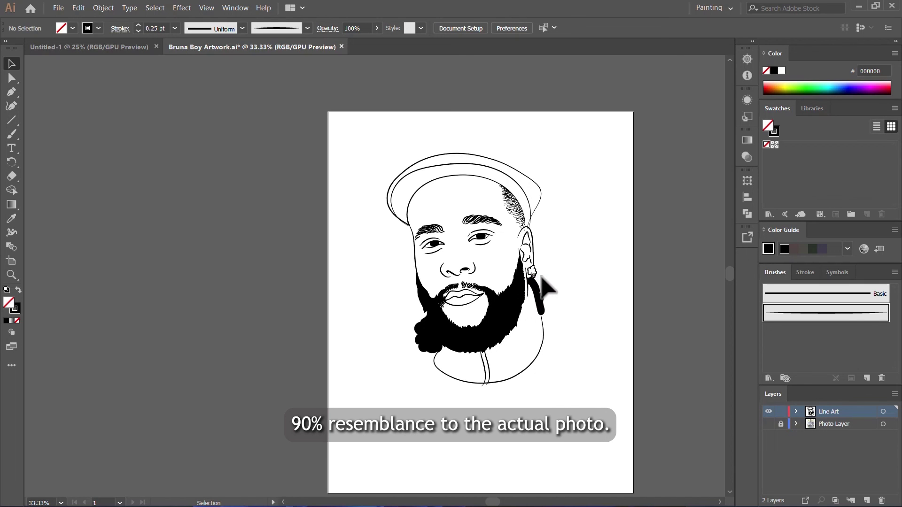
scroll(481, 237, "up", 5)
scroll(487, 246, "down", 5)
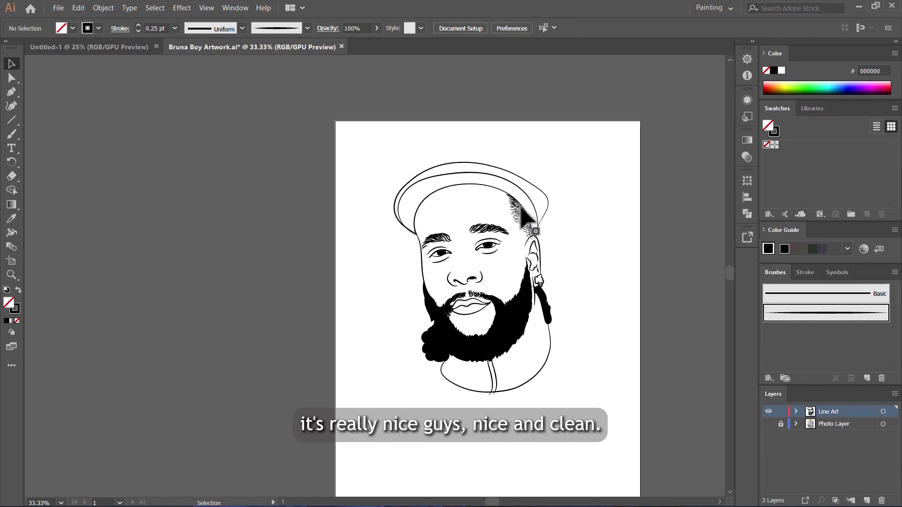
scroll(494, 190, "up", 5)
scroll(434, 205, "down", 6)
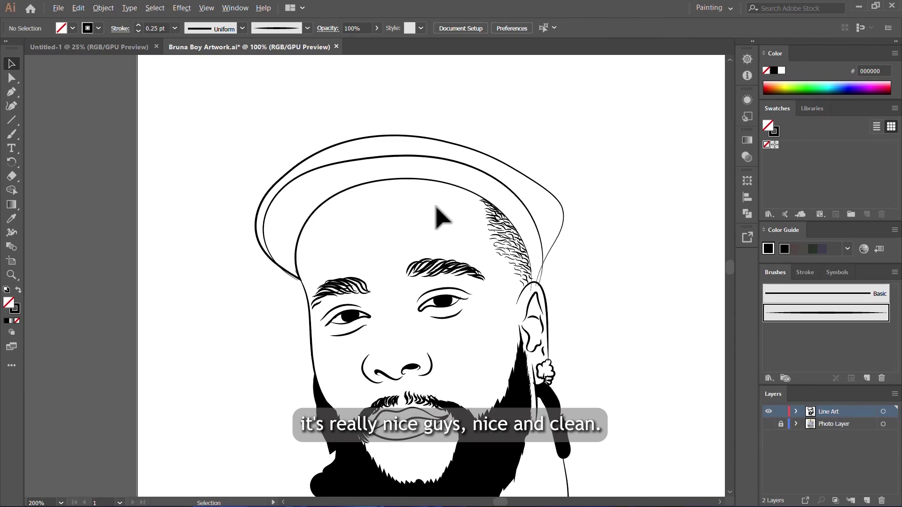
Step: Select all the line art to examine its paths, deselect it, and view the finished portrait
key("ctrl+a")
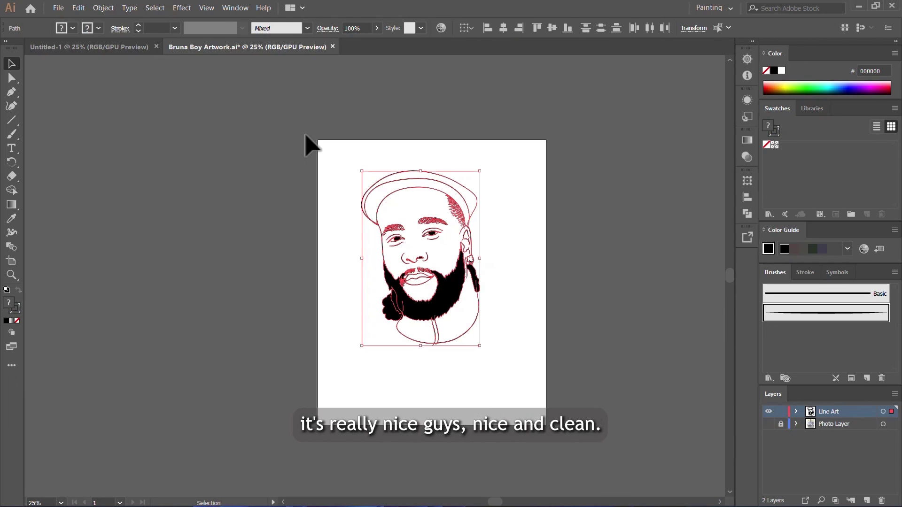
left_click(285, 121)
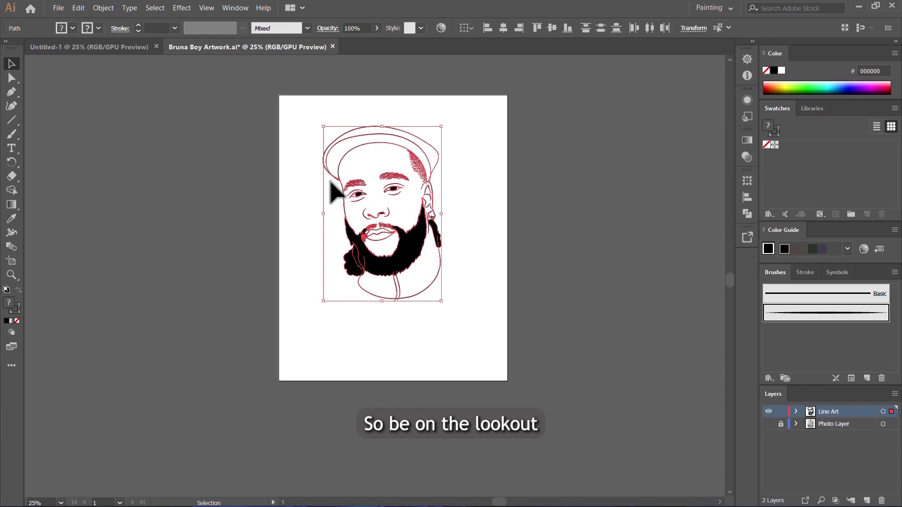
left_click(470, 177)
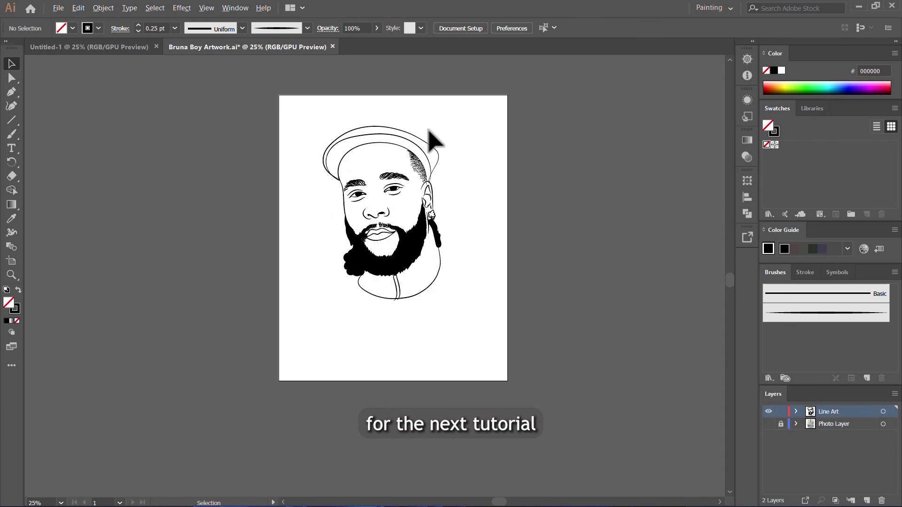
scroll(428, 137, "up", 3)
scroll(428, 136, "down", 1)
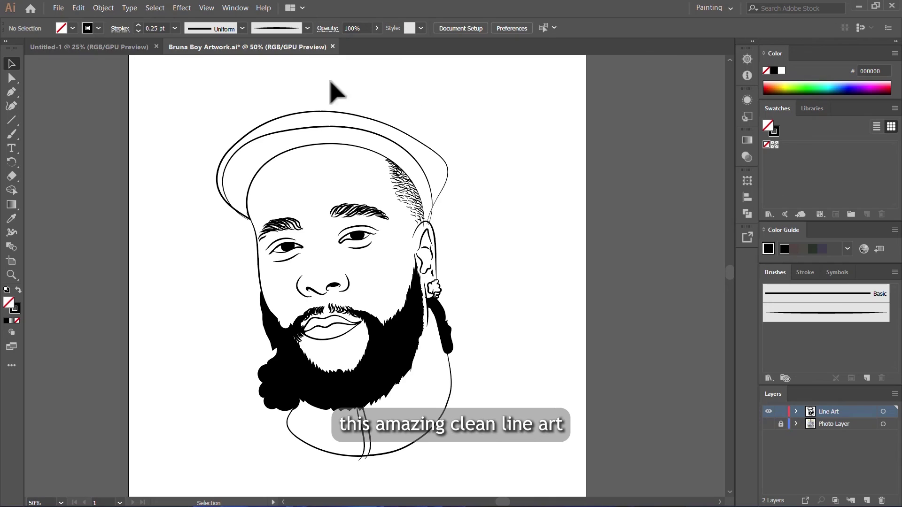
left_click_drag(295, 141, 302, 127)
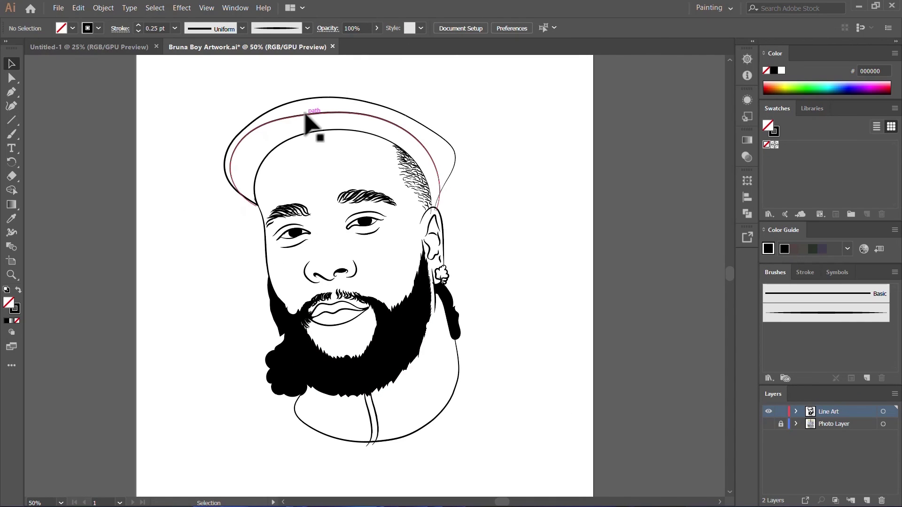